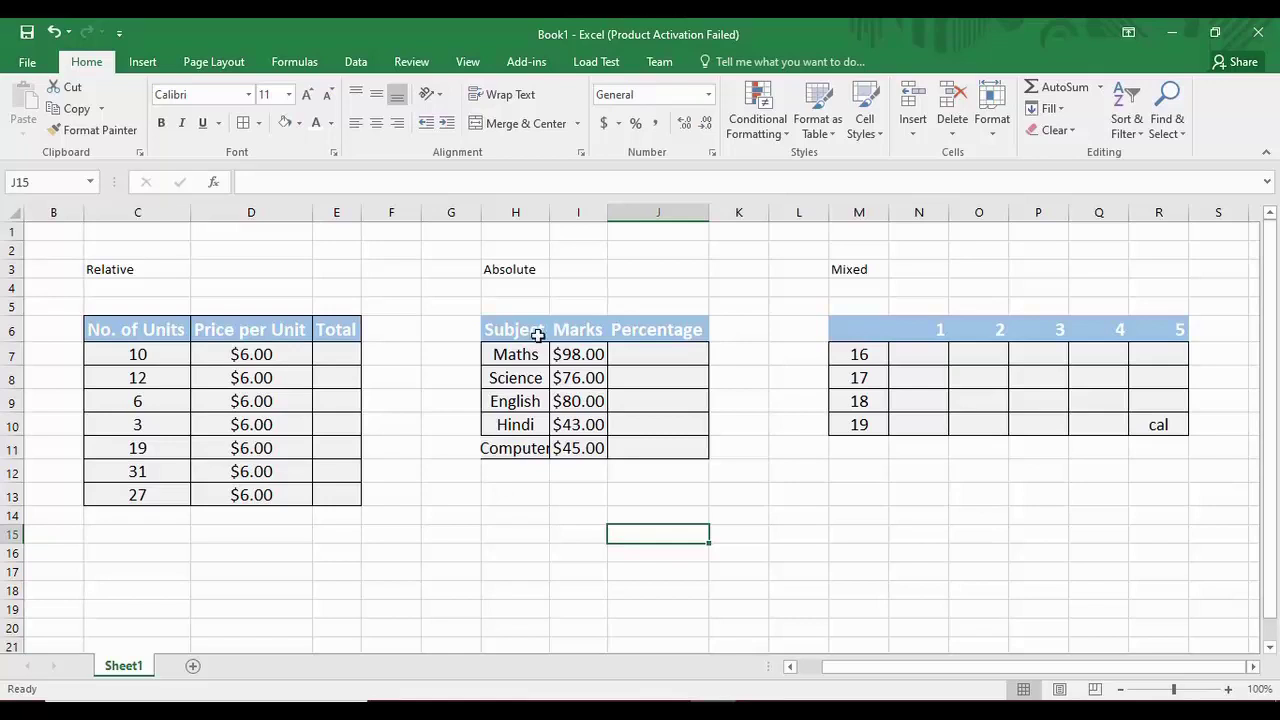
- Autofit column H so 'Computer' shows in full
{"action": "left_click", "coordinate": [515, 212]}
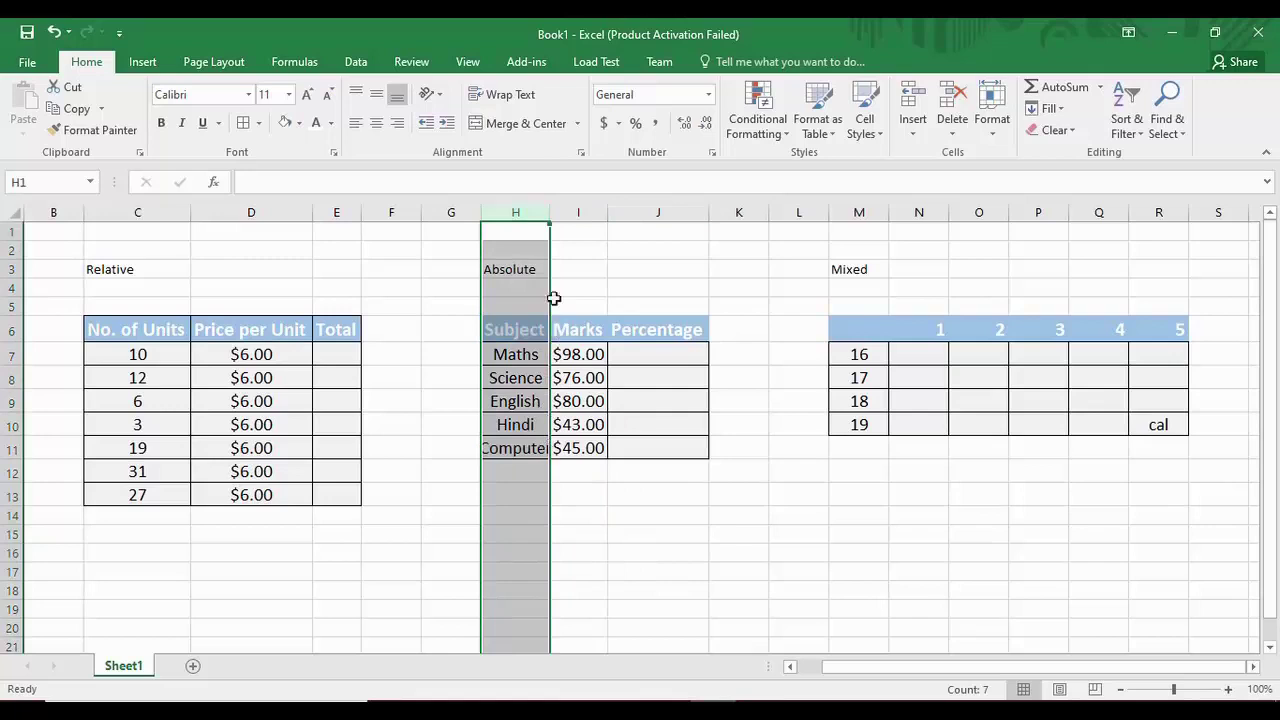
{"action": "double_click", "coordinate": [550, 215]}
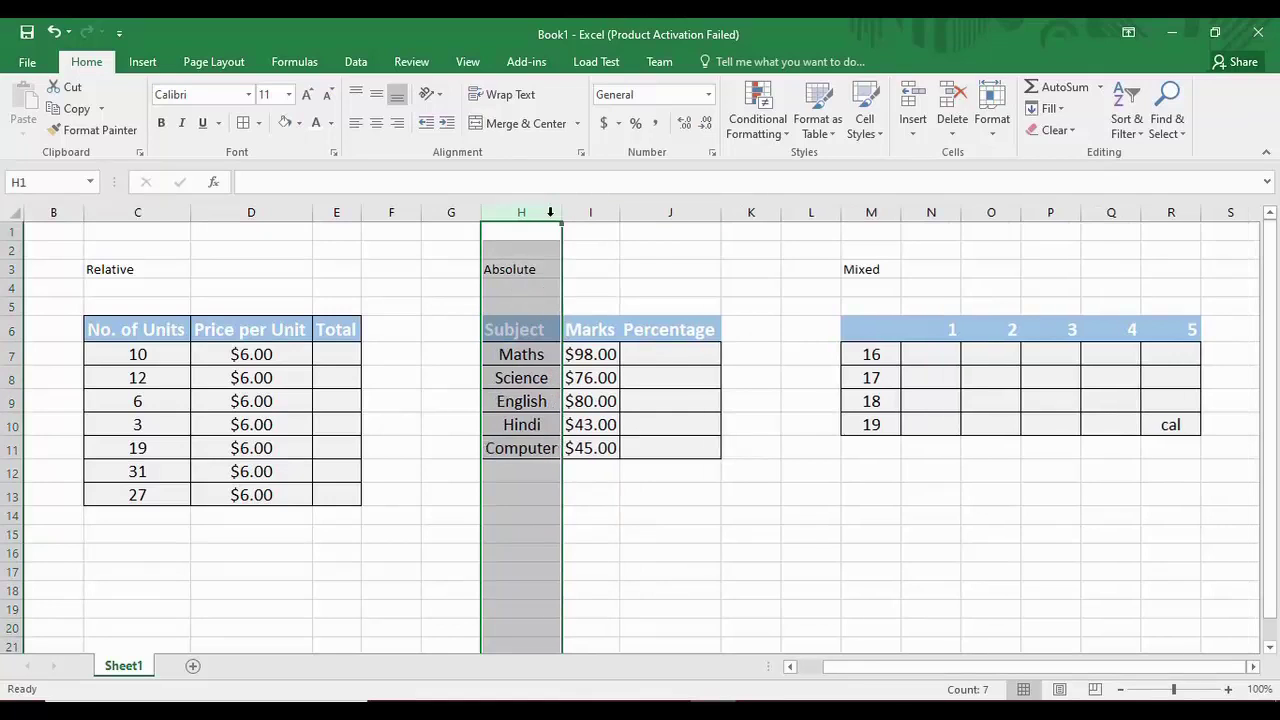
{"action": "left_click", "coordinate": [646, 271]}
- Clear the stray 'cal' text from R10 in the Mixed table
{"action": "left_click", "coordinate": [1169, 420]}
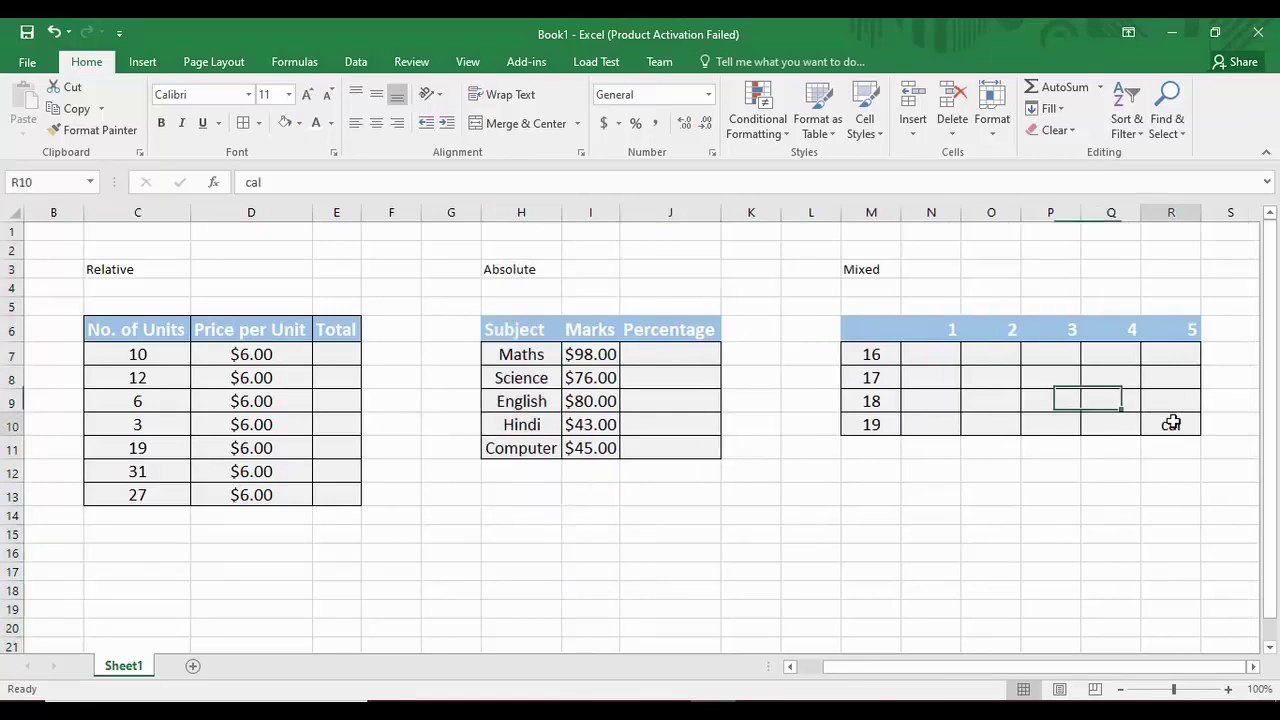
{"action": "right_click", "coordinate": [1170, 422]}
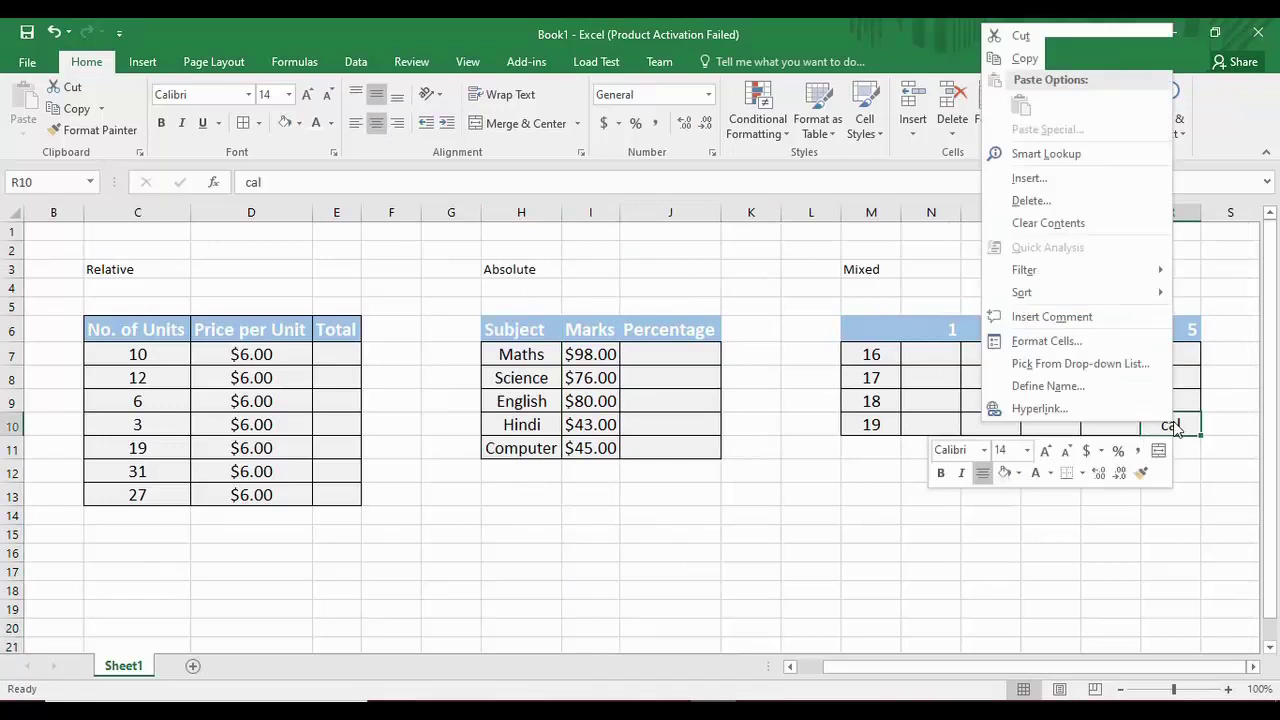
{"action": "left_click", "coordinate": [1075, 226]}
{"action": "left_click", "coordinate": [864, 462]}
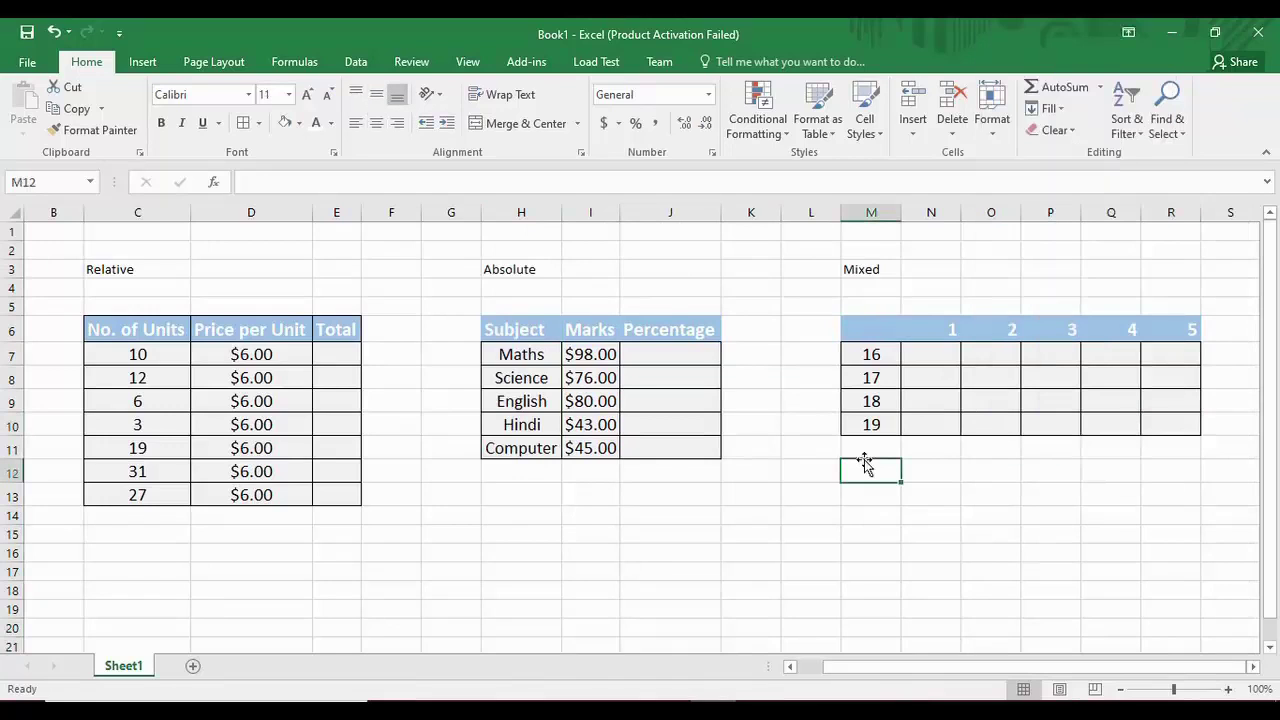
{"action": "left_click", "coordinate": [708, 540]}
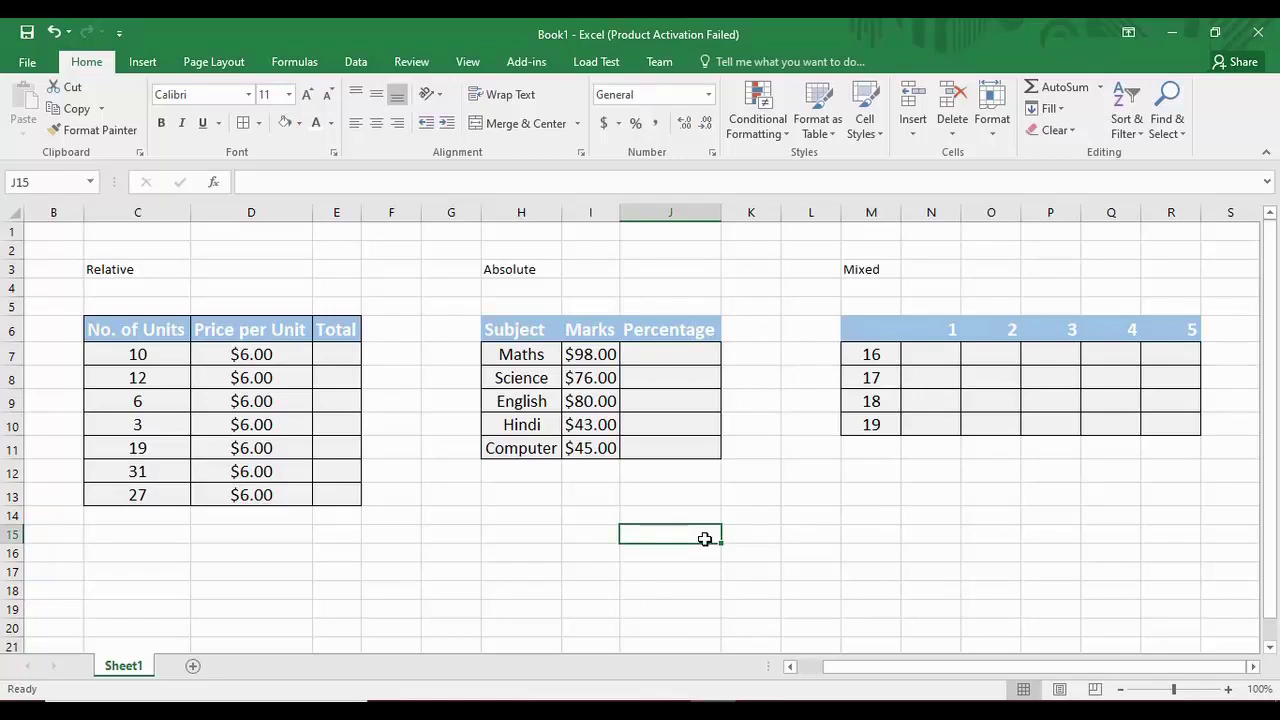
{"action": "left_click", "coordinate": [142, 275]}
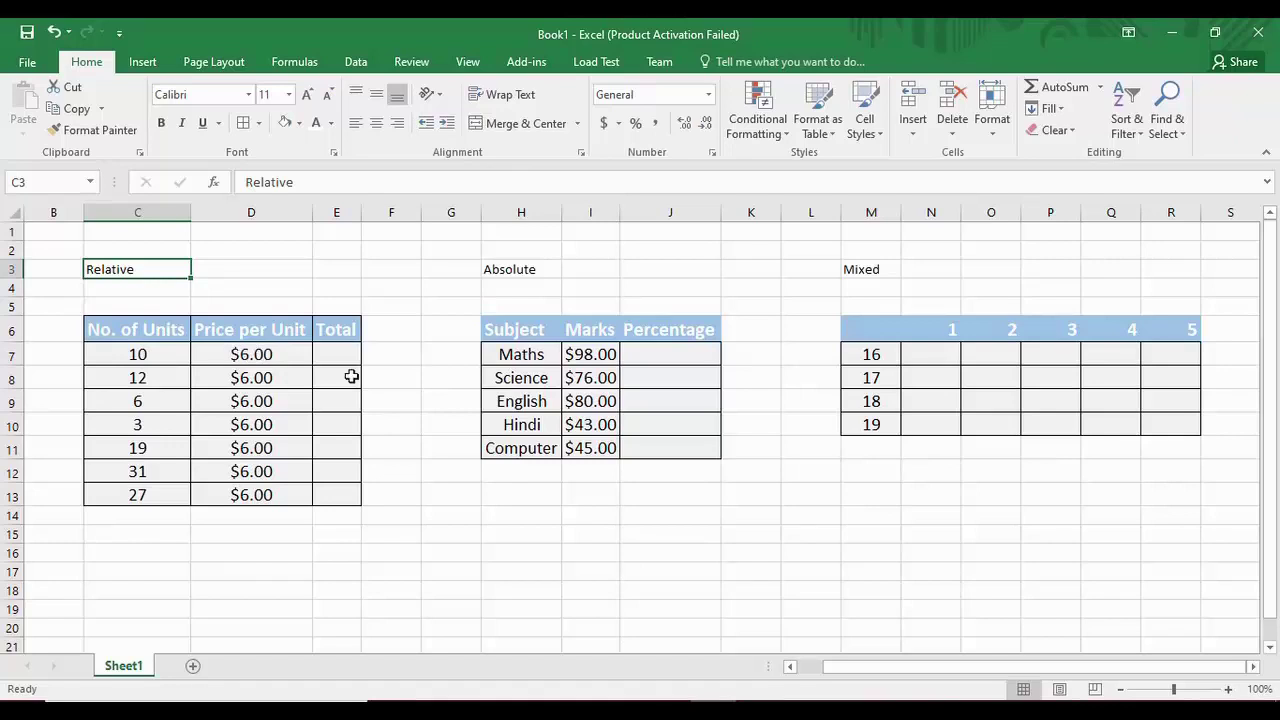
{"action": "left_click", "coordinate": [346, 358]}
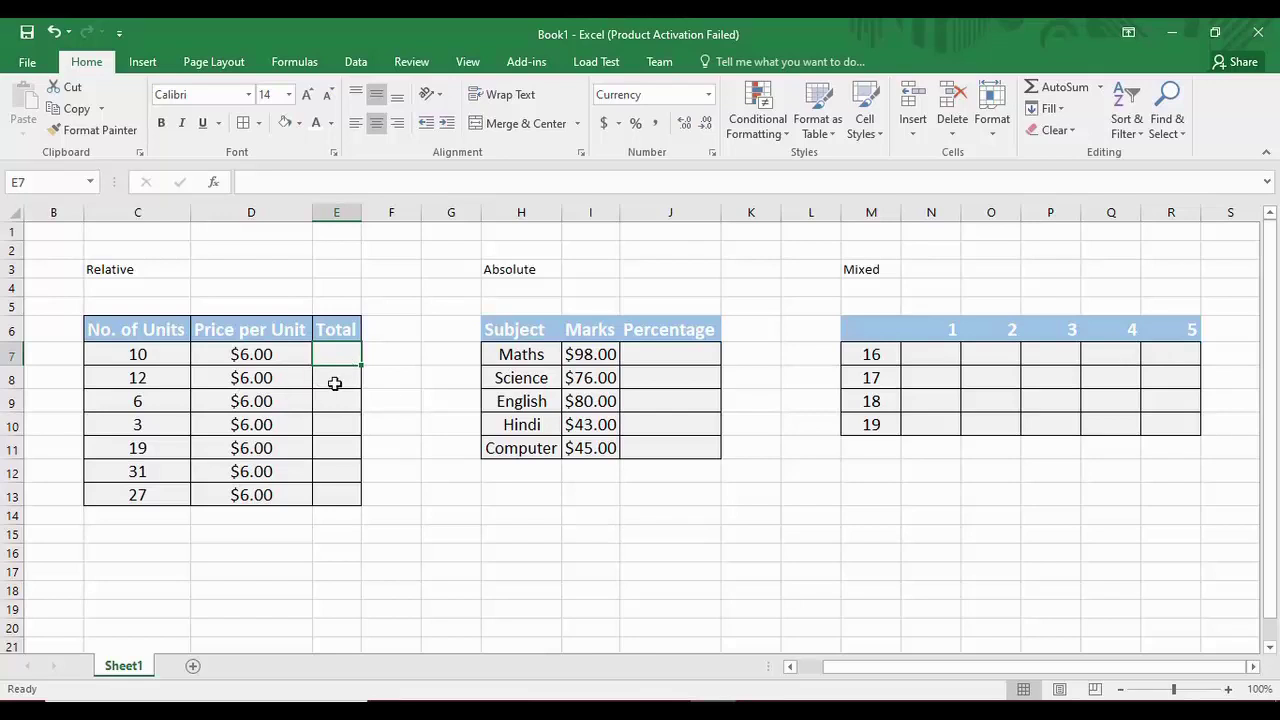
{"action": "left_click", "coordinate": [336, 381]}
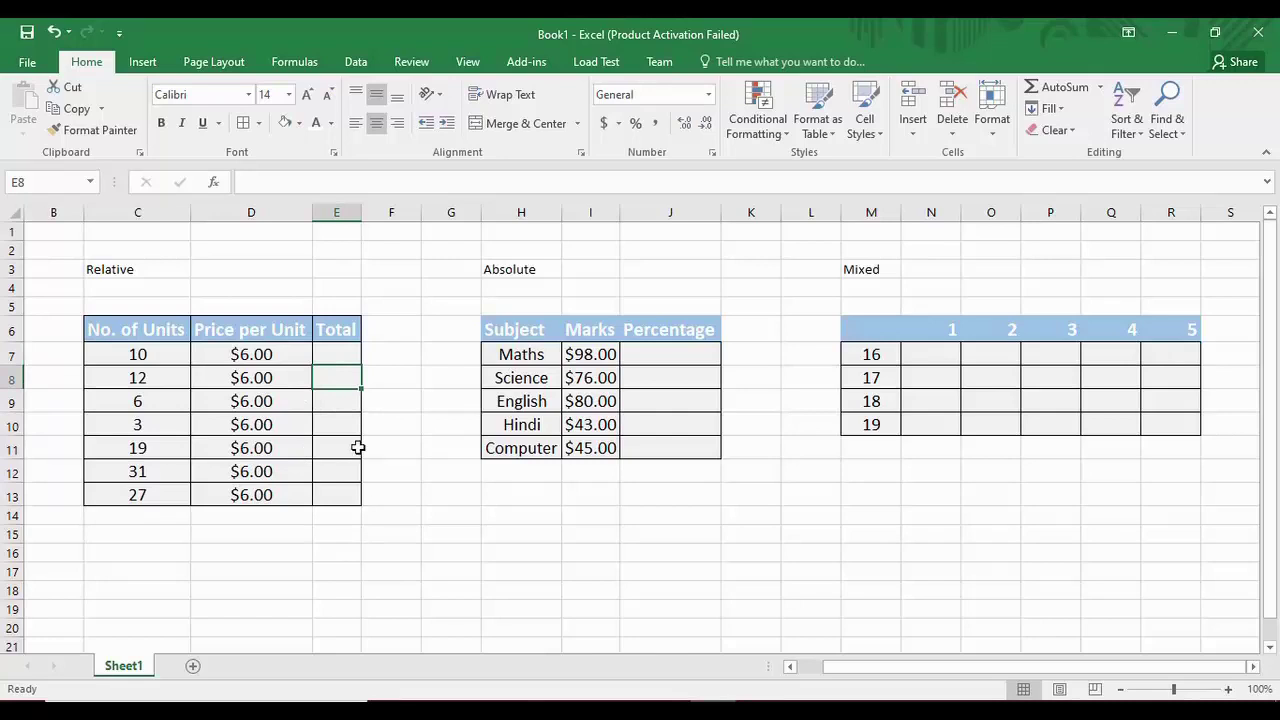
{"action": "left_click", "coordinate": [343, 358]}
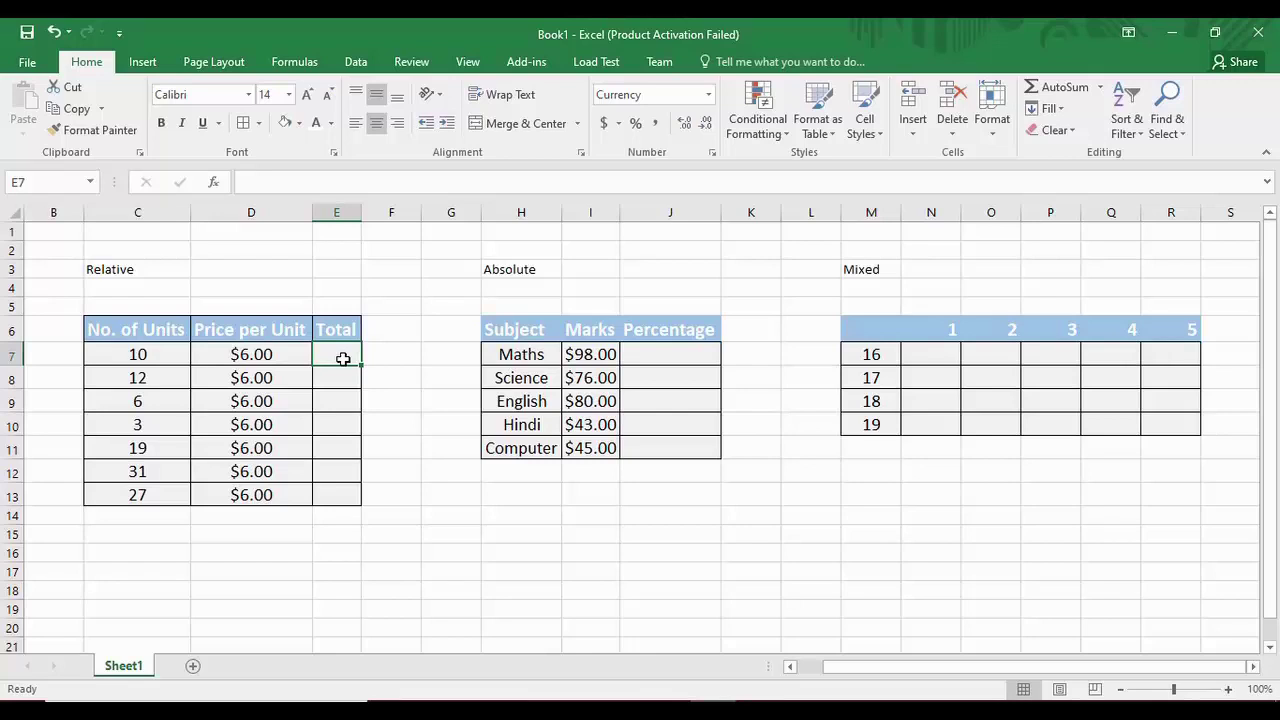
- Enter the formula =C7*D7 in the first Total cell E7
{"action": "type", "text": "="}
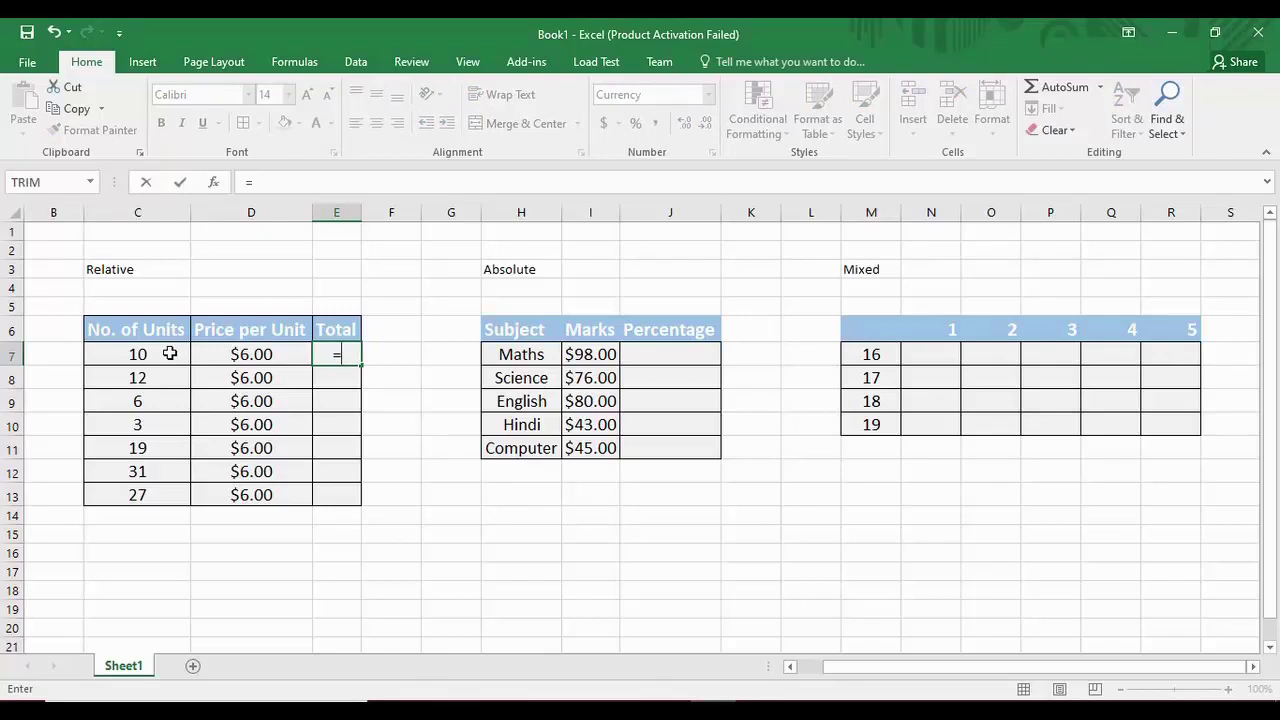
{"action": "left_click", "coordinate": [170, 354]}
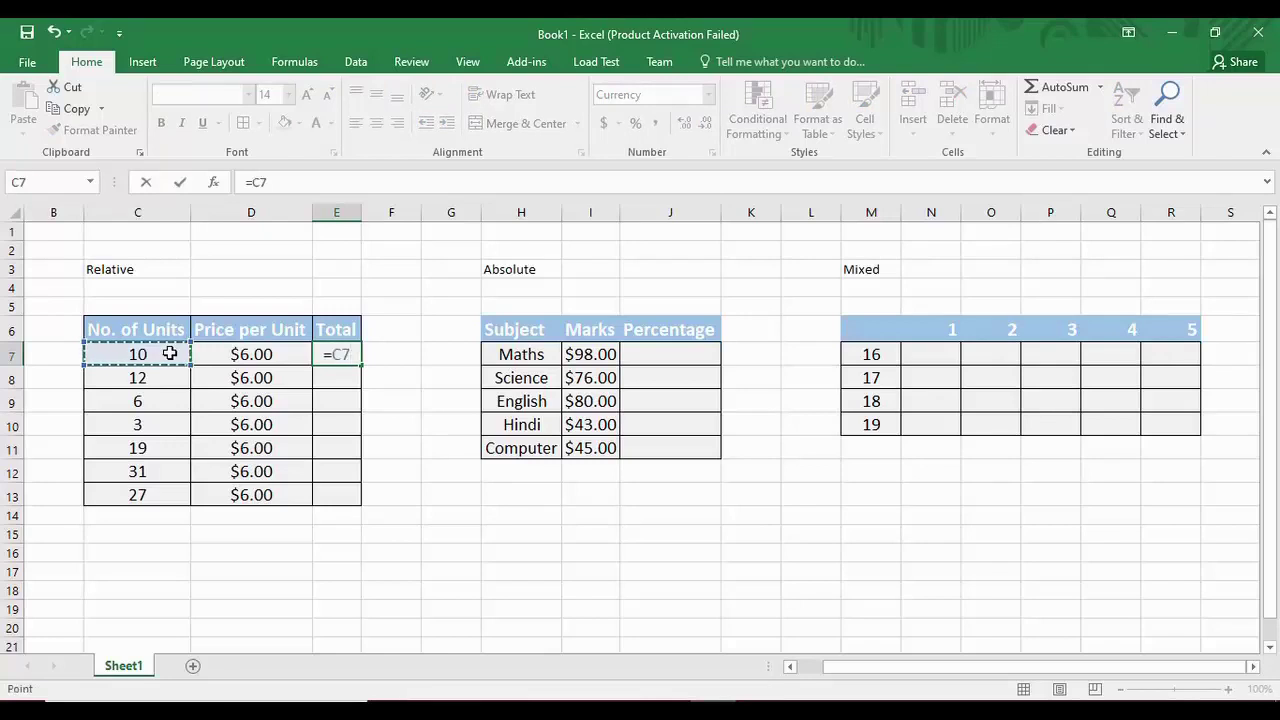
{"action": "type", "text": "*"}
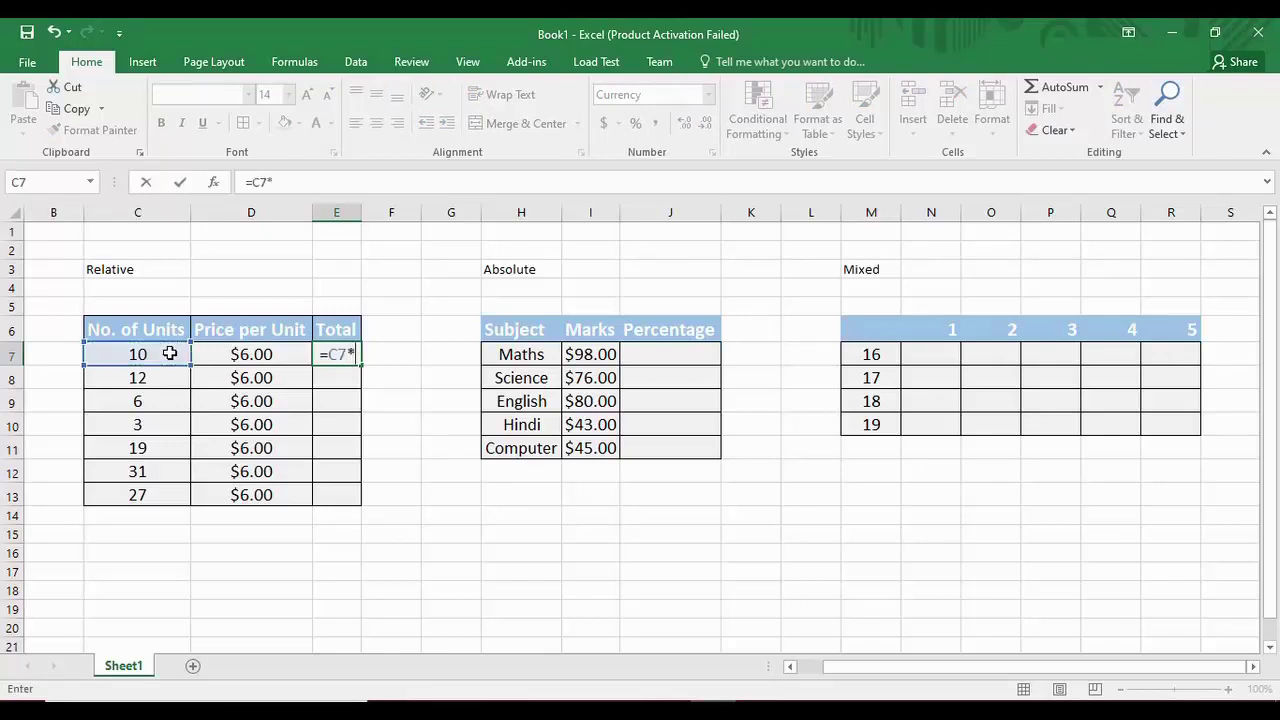
{"action": "left_click", "coordinate": [245, 354]}
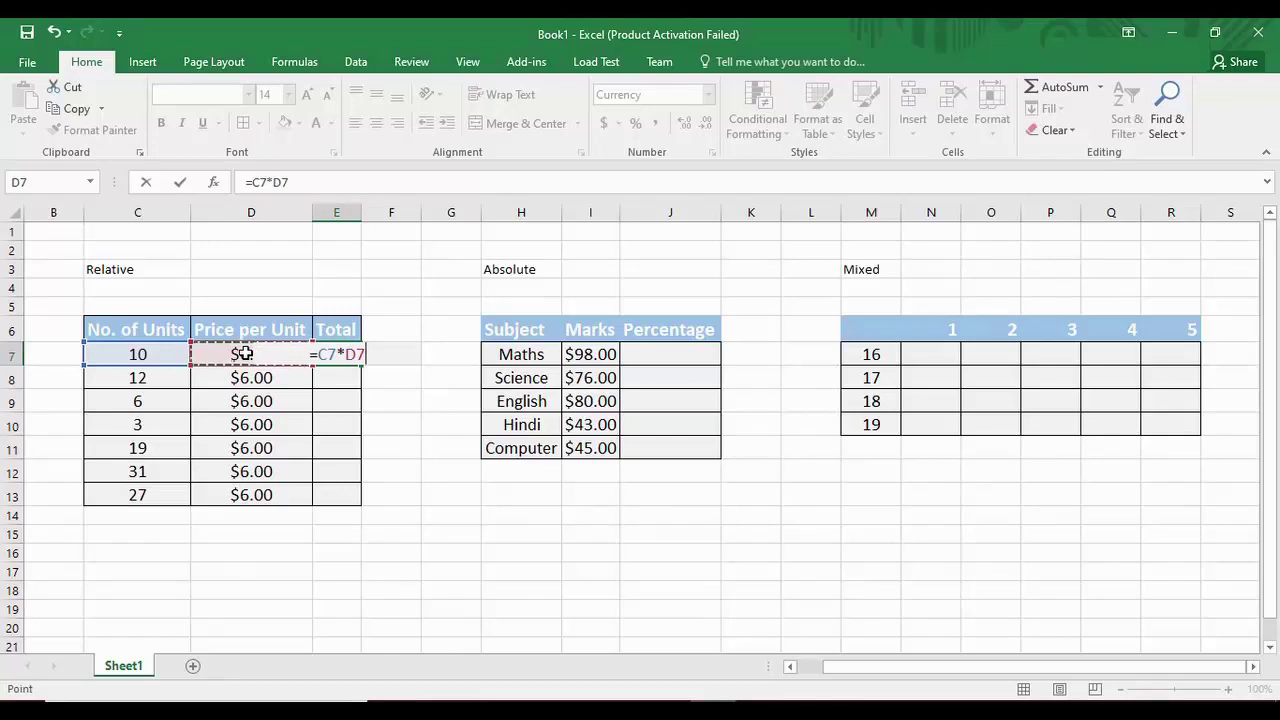
{"action": "key", "text": "Return"}
- Fill the total formula down to E13 and autofit column E to show $60.00–$162.00
{"action": "left_click", "coordinate": [362, 355]}
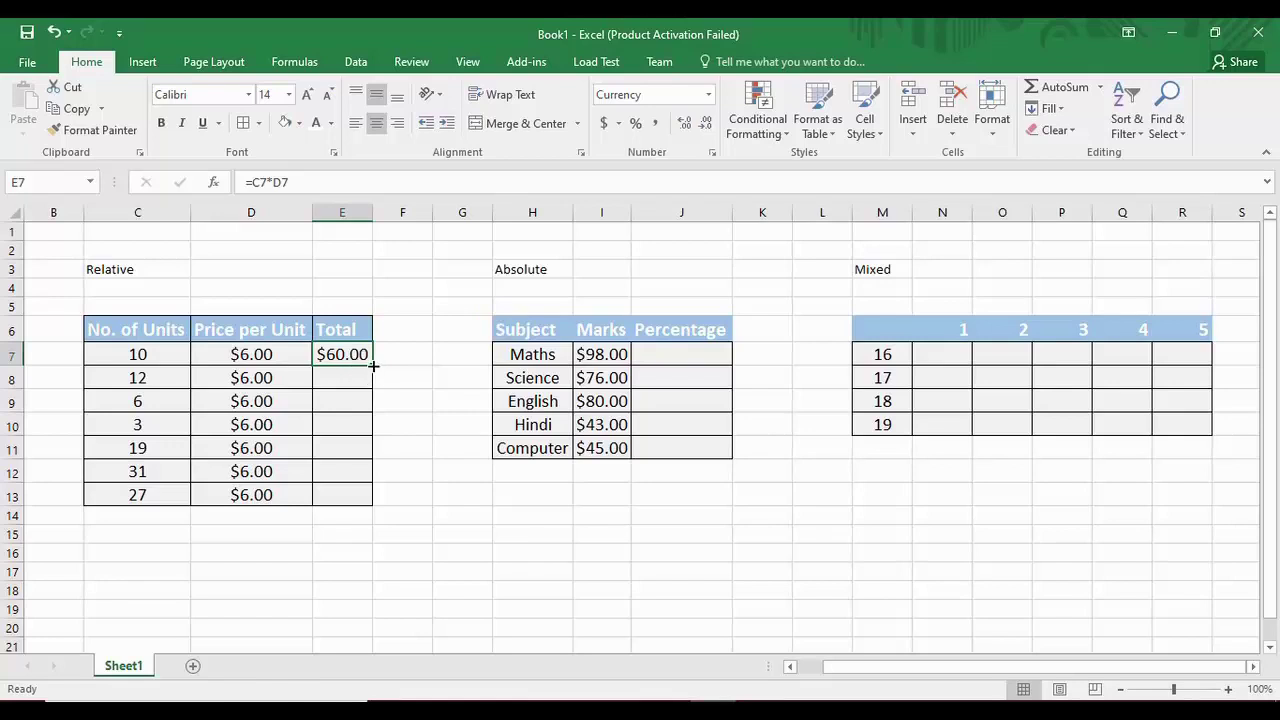
{"action": "left_click_drag", "start_coordinate": [371, 365], "coordinate": [364, 492]}
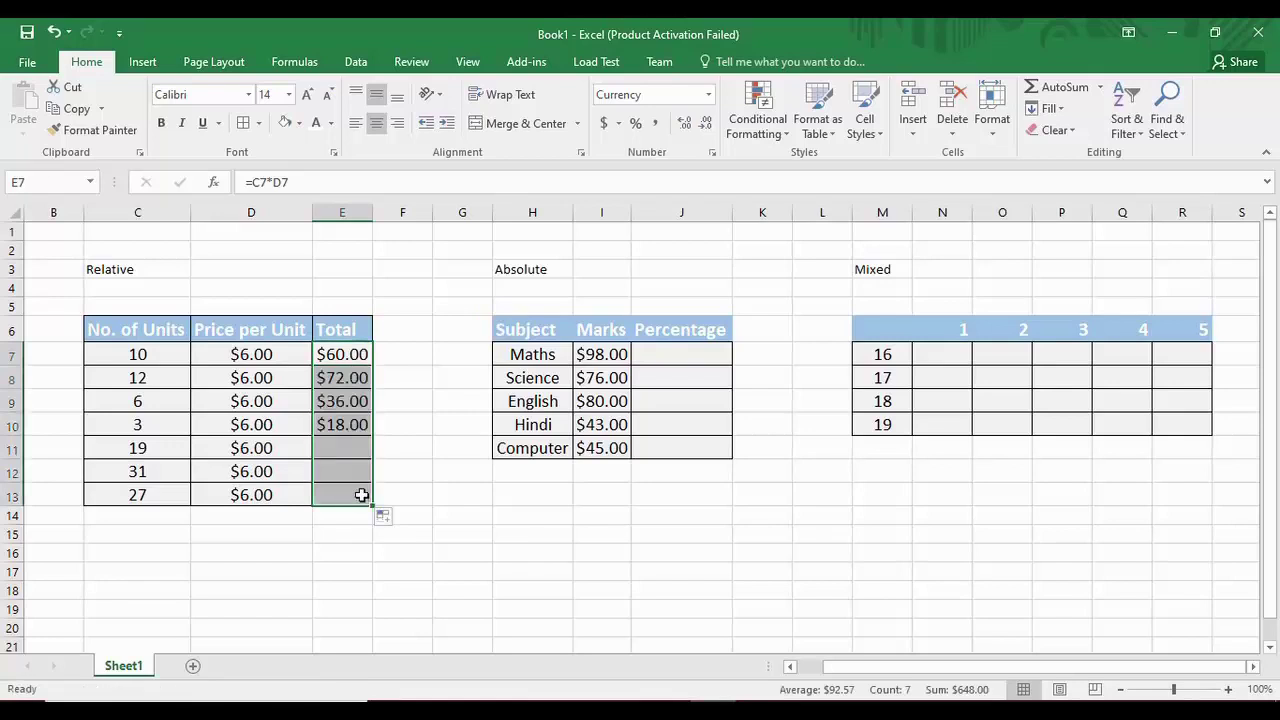
{"action": "left_click", "coordinate": [352, 450]}
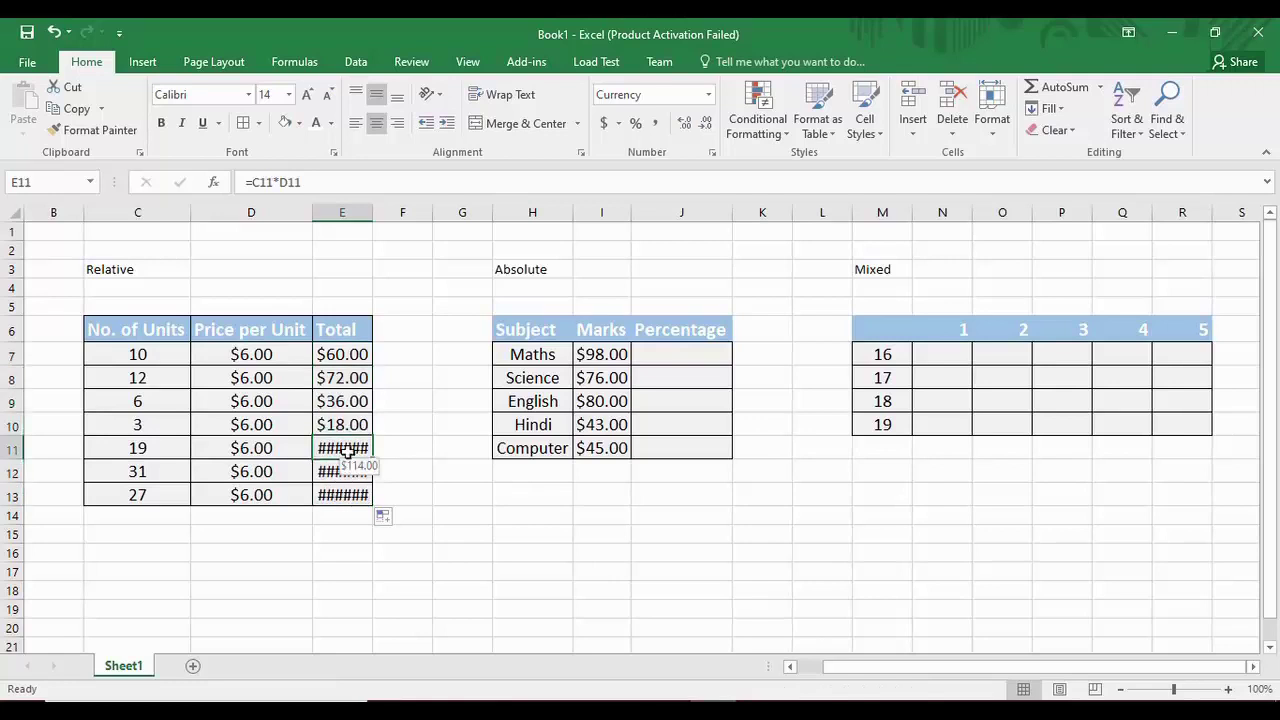
{"action": "left_click", "coordinate": [360, 212]}
{"action": "double_click", "coordinate": [373, 212]}
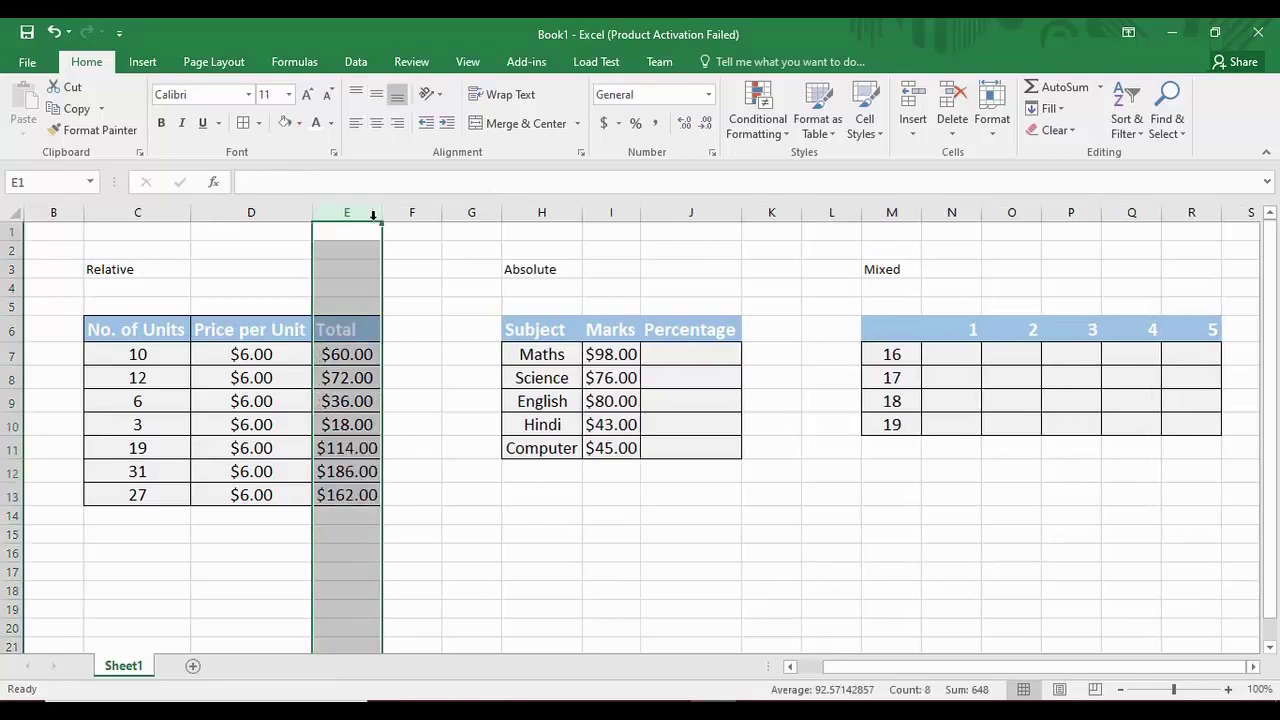
{"action": "left_click", "coordinate": [388, 434]}
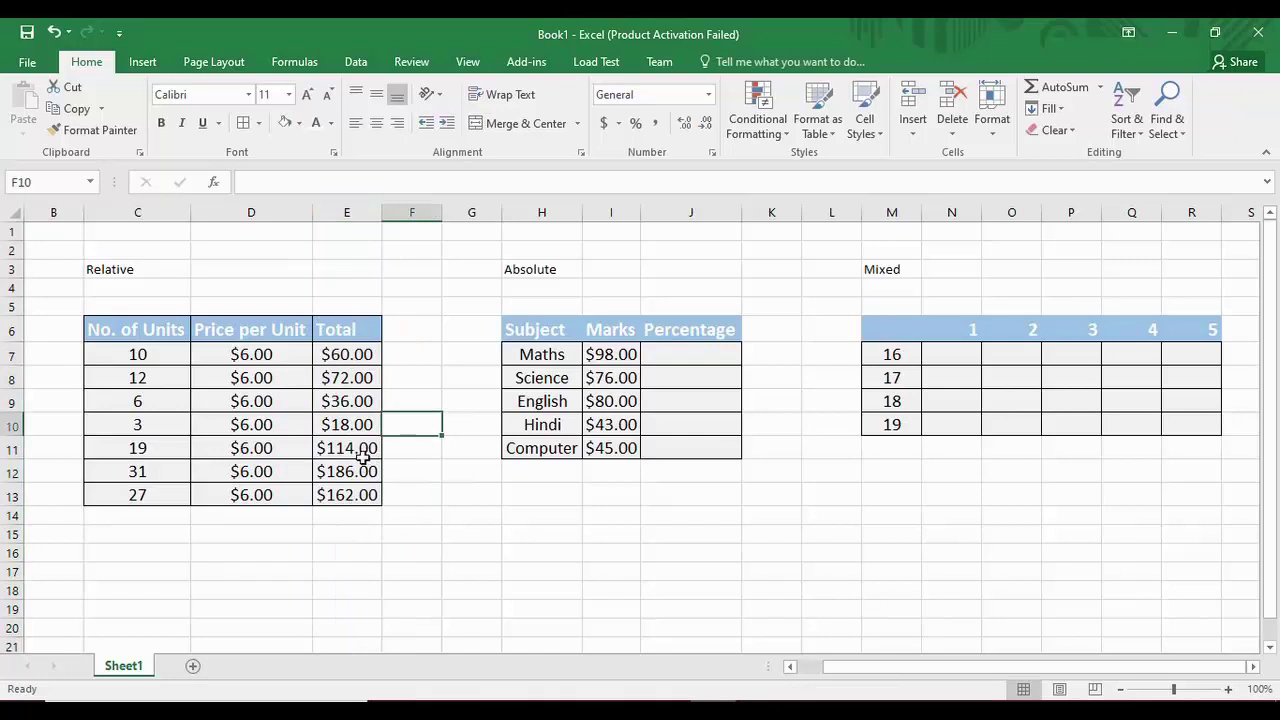
{"action": "left_click", "coordinate": [355, 449]}
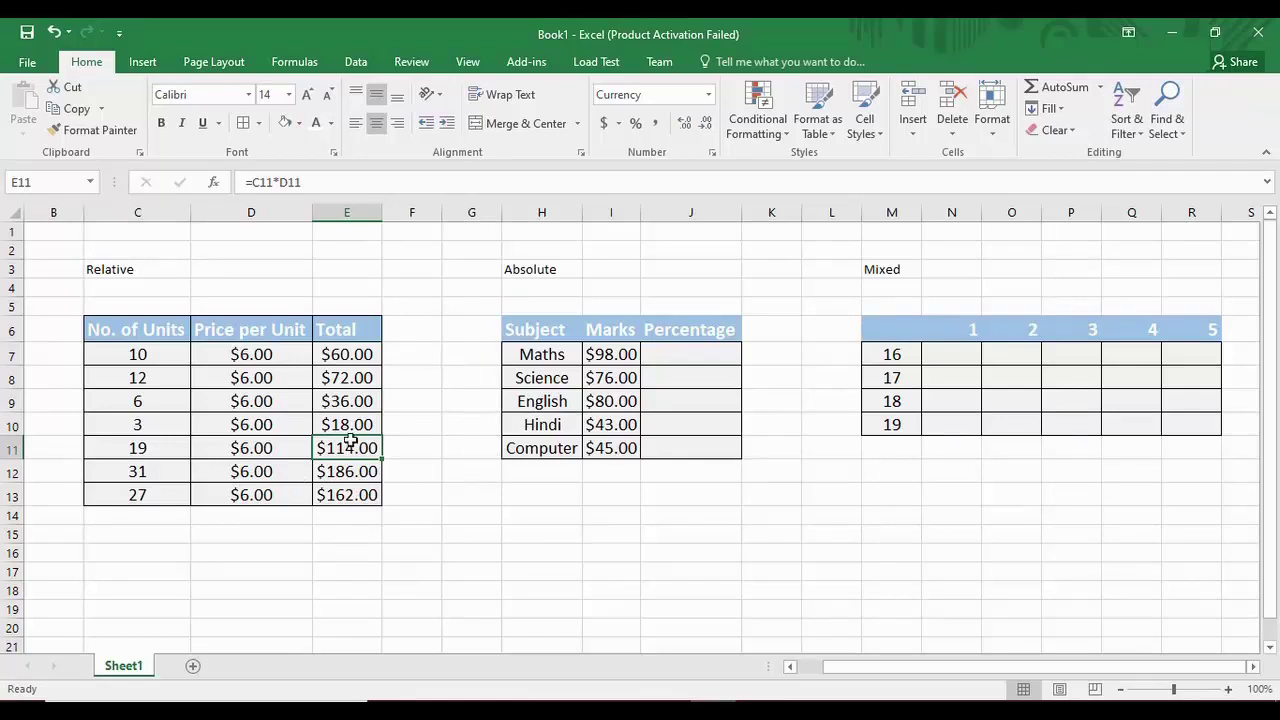
- Format the Marks column I as Number instead of currency
{"action": "left_click", "coordinate": [610, 350]}
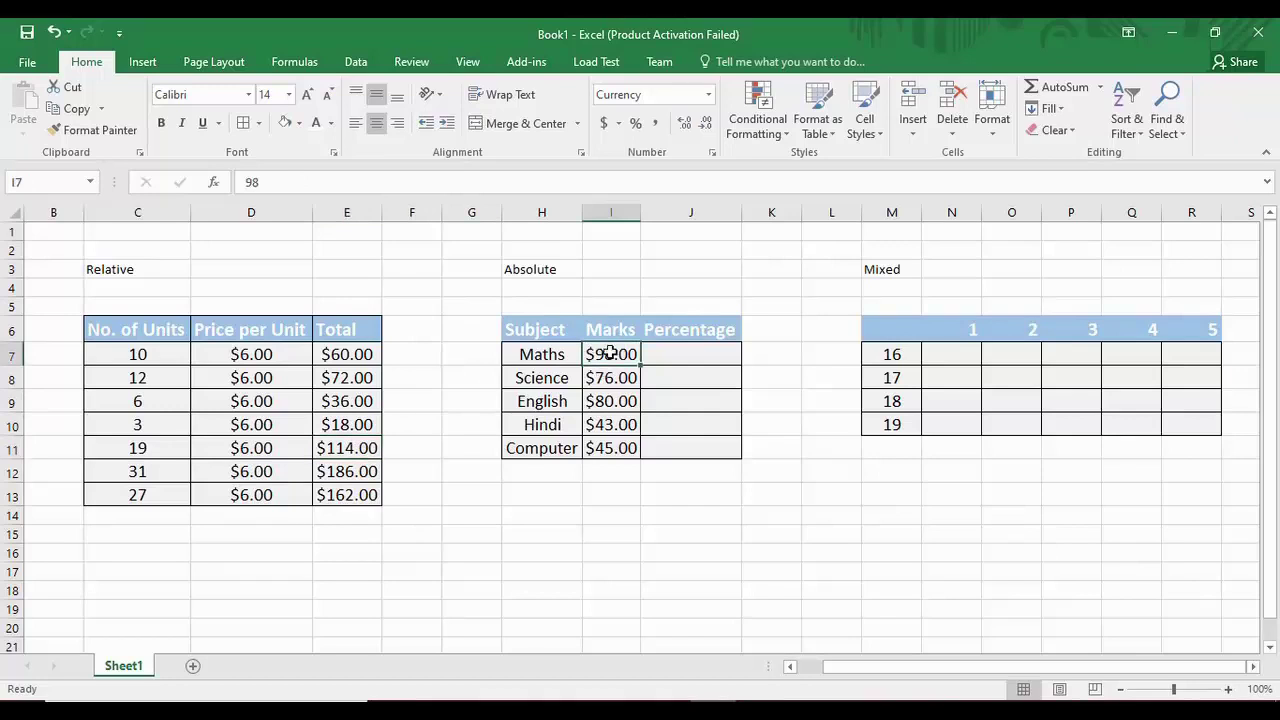
{"action": "left_click", "coordinate": [612, 210]}
{"action": "left_click", "coordinate": [708, 94]}
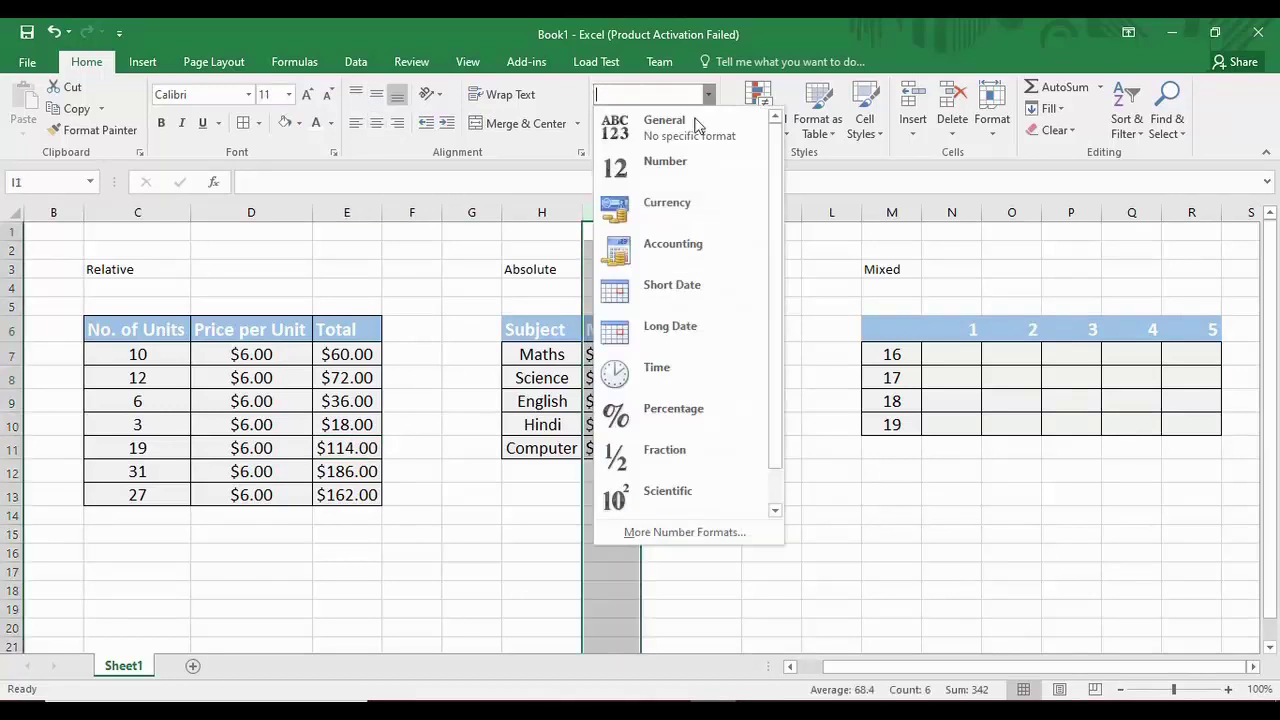
{"action": "left_click", "coordinate": [672, 163]}
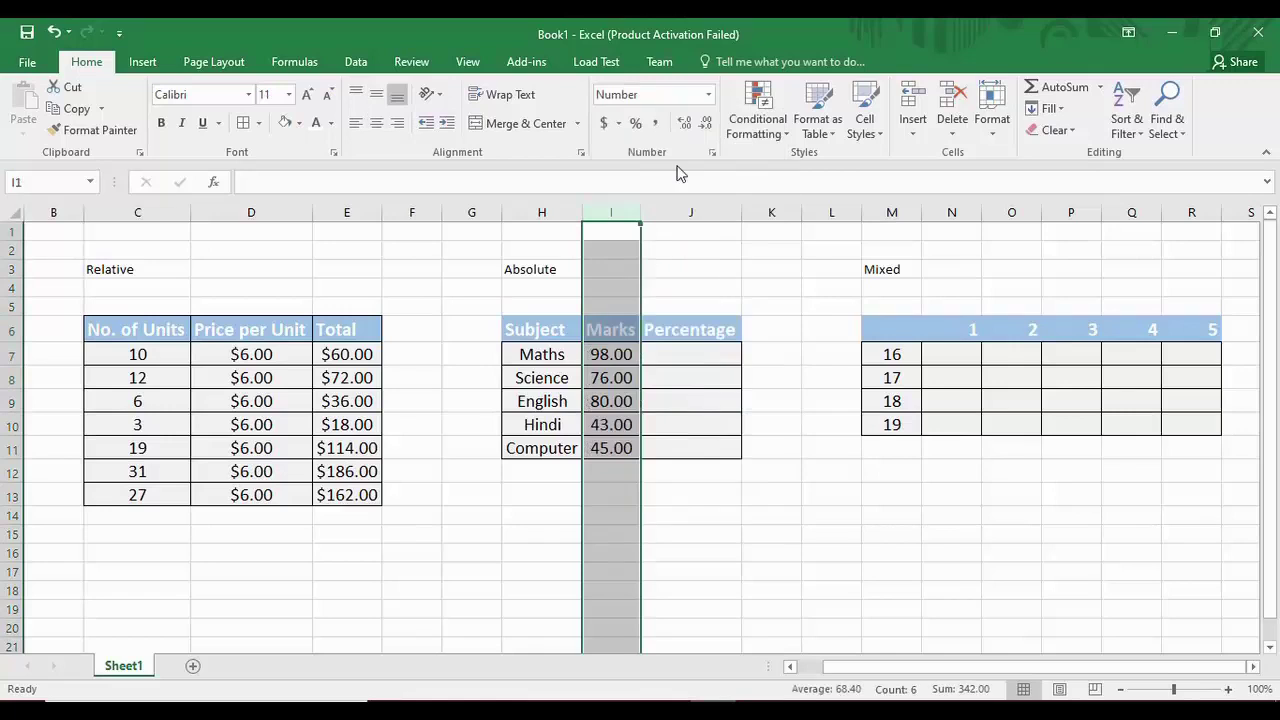
- Review the subjects Maths to Computer and their marks, 98.00 down to 45.00
{"action": "left_click", "coordinate": [656, 357]}
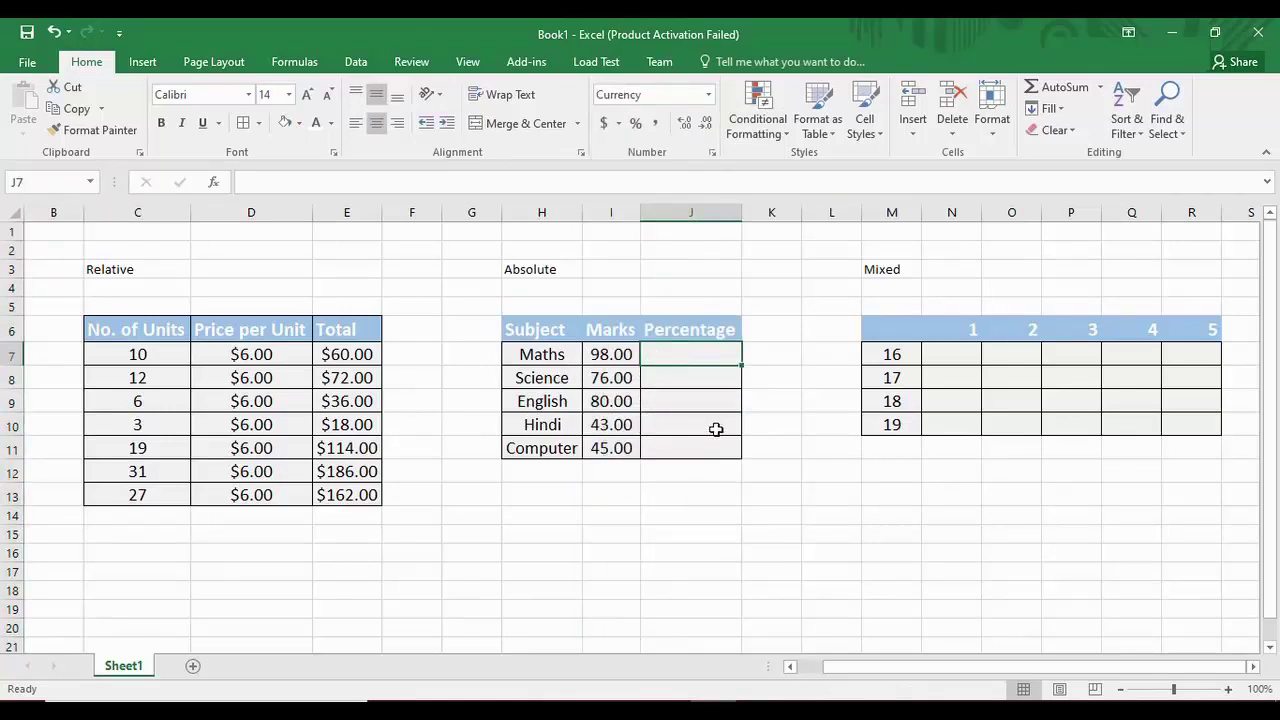
{"action": "left_click", "coordinate": [556, 362]}
{"action": "left_click", "coordinate": [556, 380]}
{"action": "left_click", "coordinate": [556, 402]}
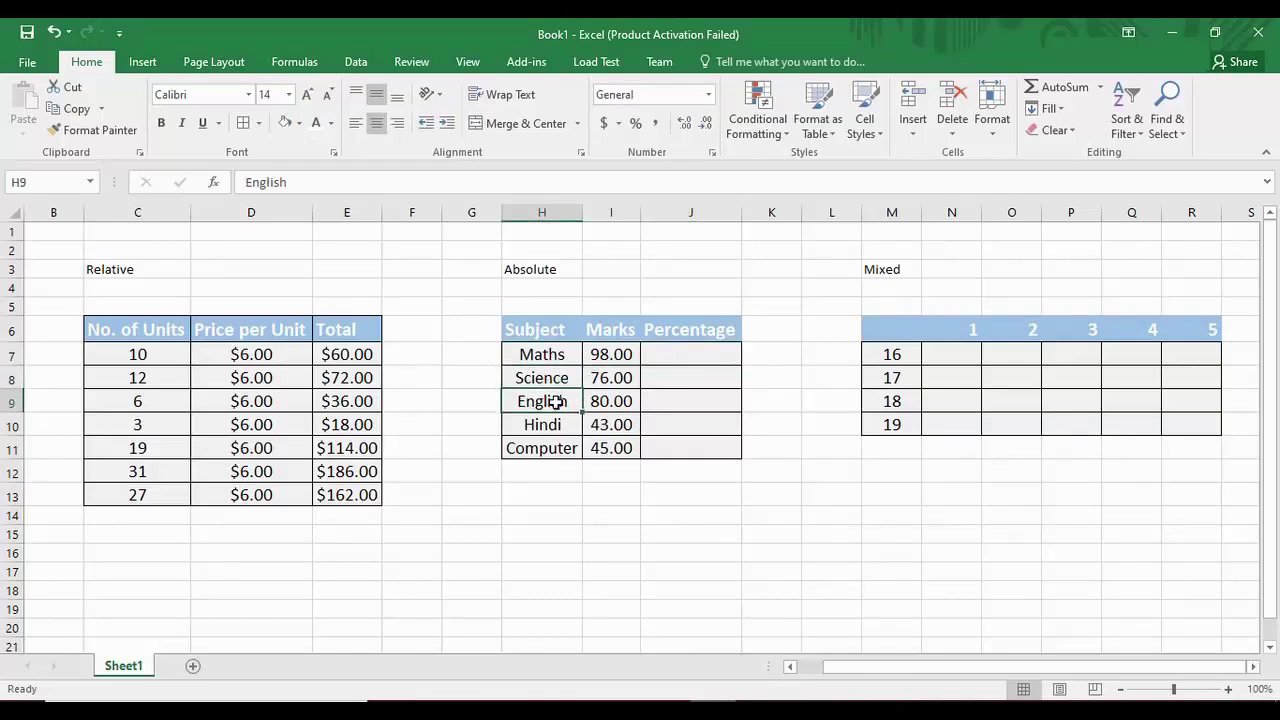
{"action": "left_click", "coordinate": [552, 426]}
{"action": "left_click", "coordinate": [550, 449]}
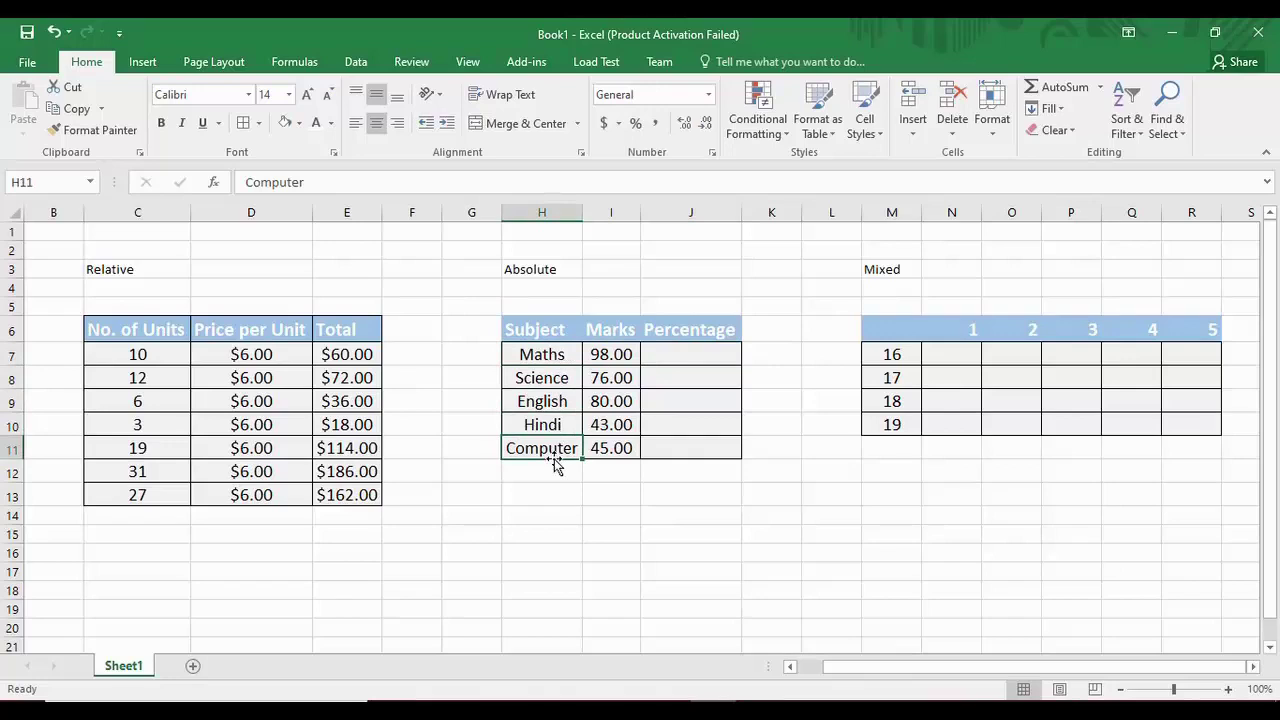
{"action": "left_click", "coordinate": [614, 447]}
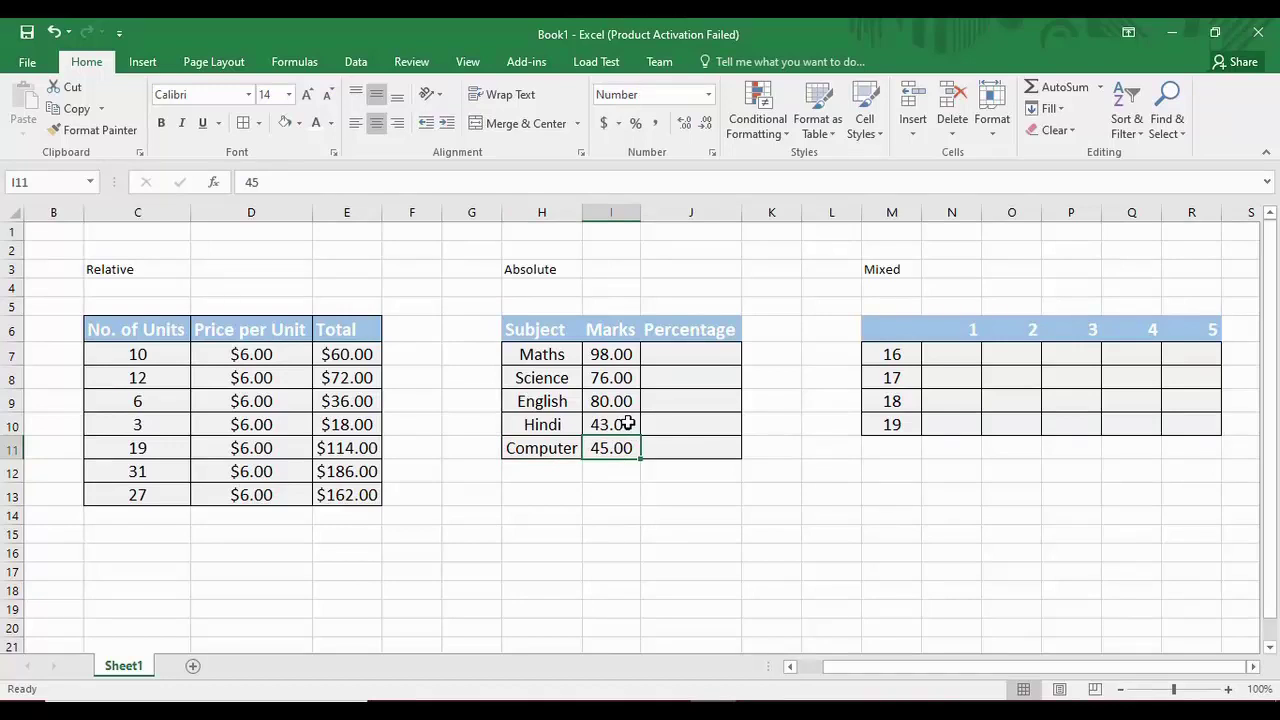
{"action": "left_click", "coordinate": [678, 350]}
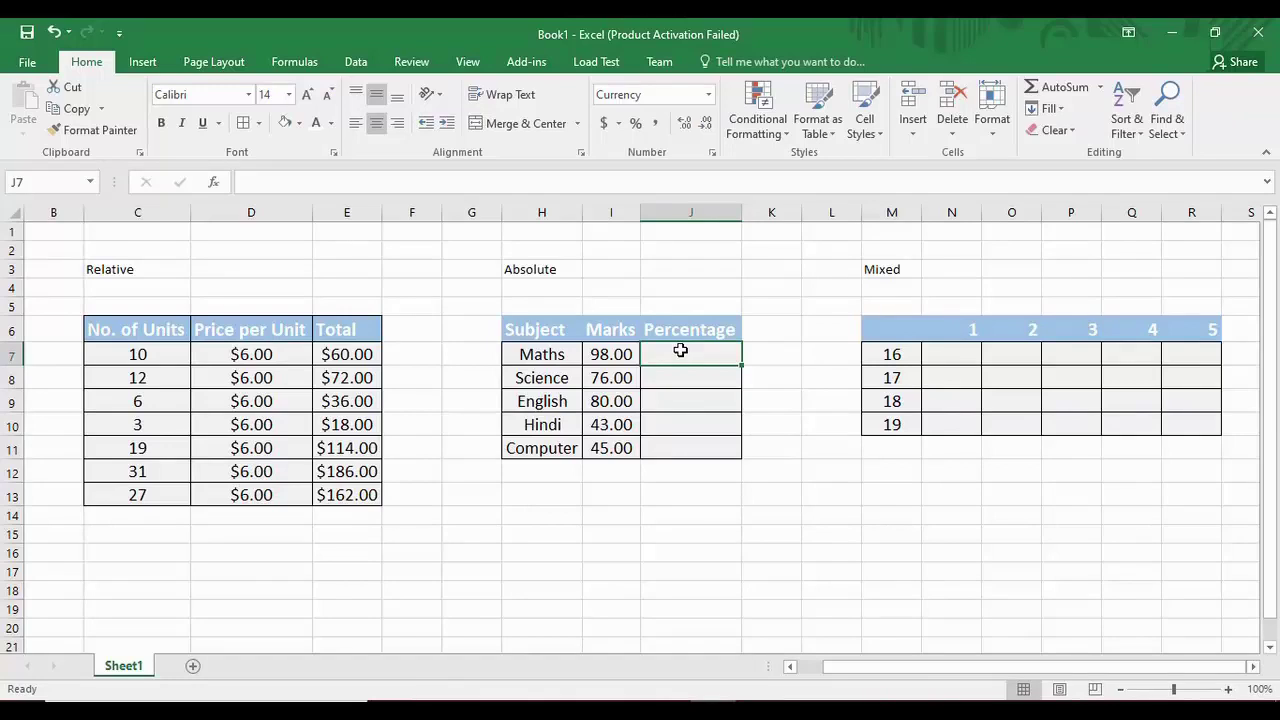
{"action": "left_click", "coordinate": [610, 295]}
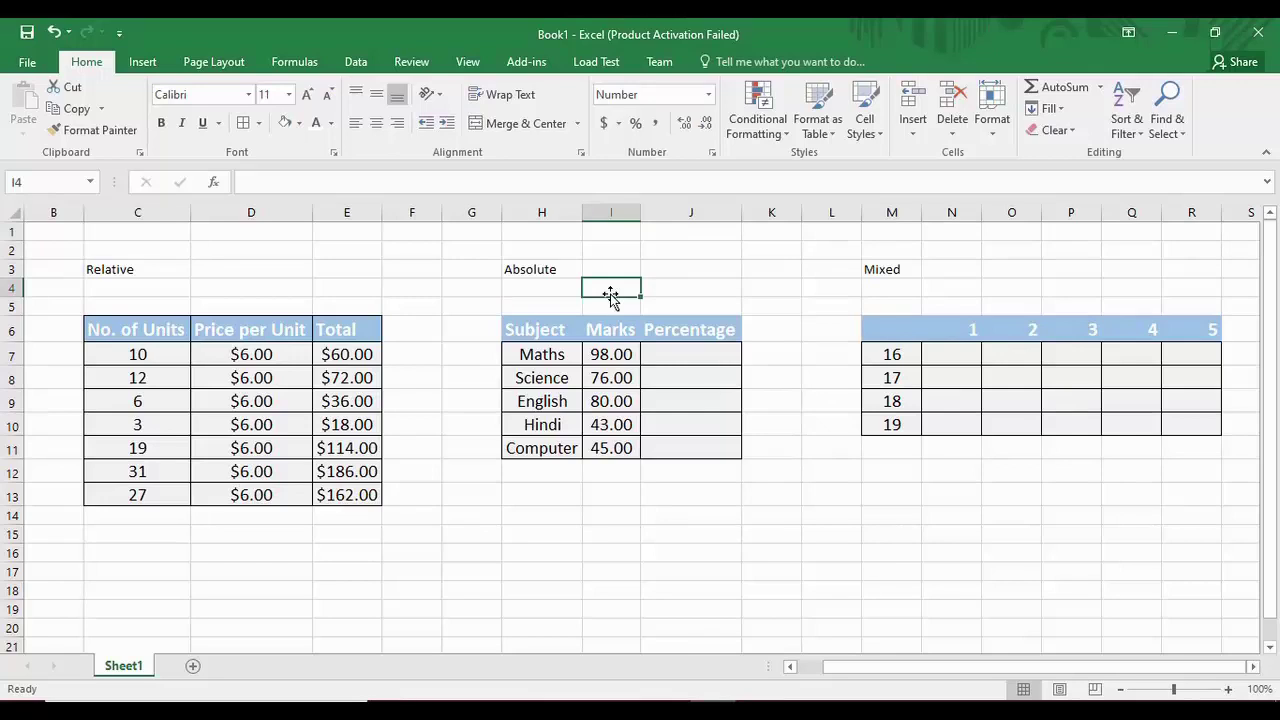
- Enter =I7/100 in the Maths percentage cell J7
{"action": "left_click", "coordinate": [700, 369]}
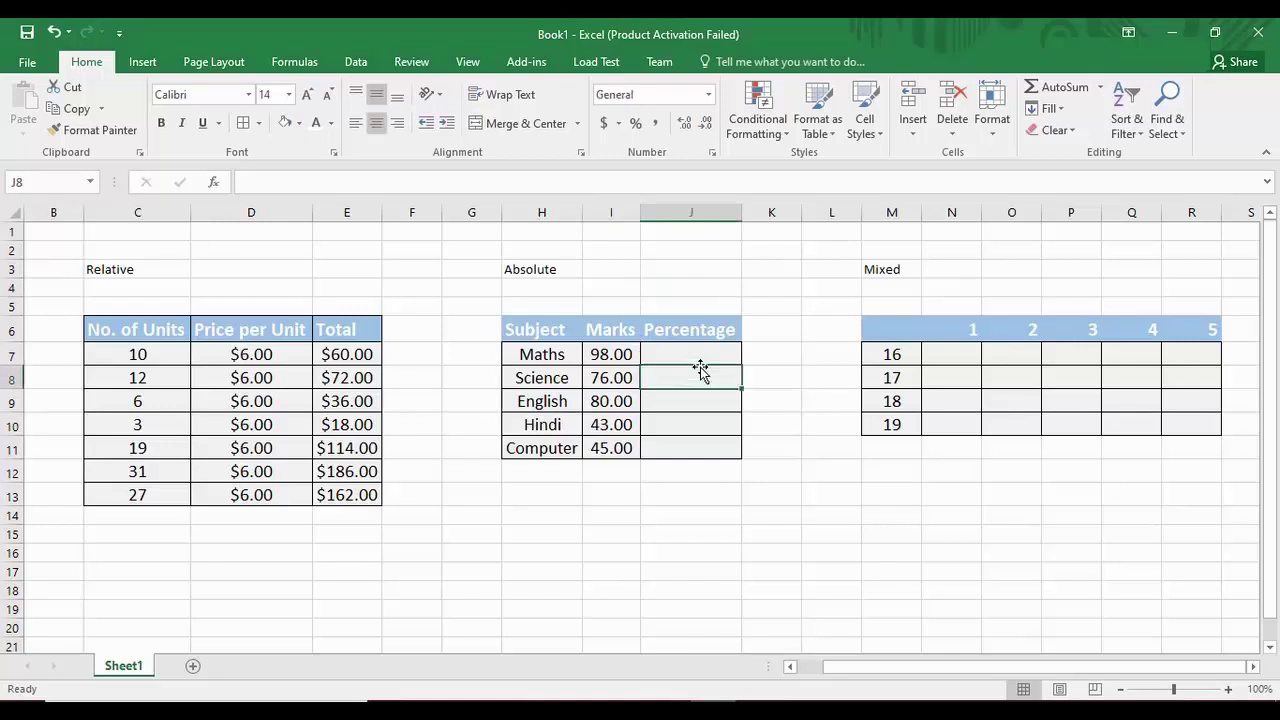
{"action": "left_click", "coordinate": [700, 357]}
{"action": "type", "text": "="}
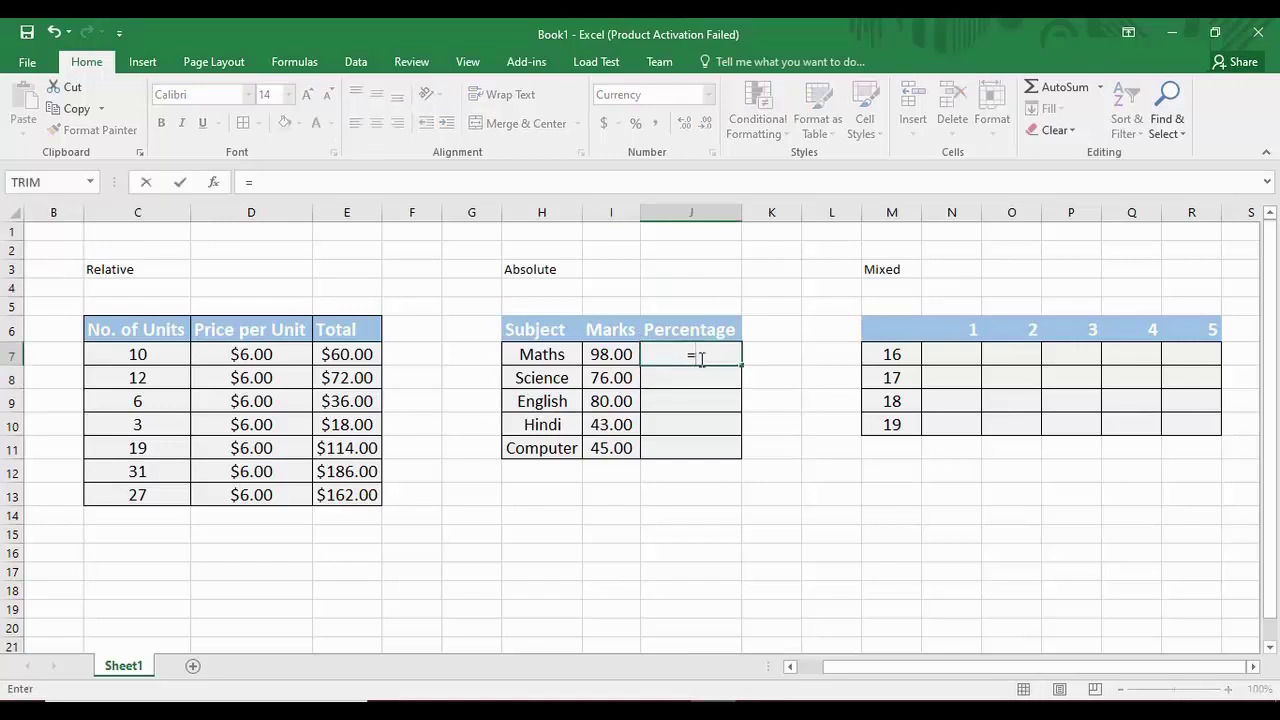
{"action": "left_click", "coordinate": [602, 358]}
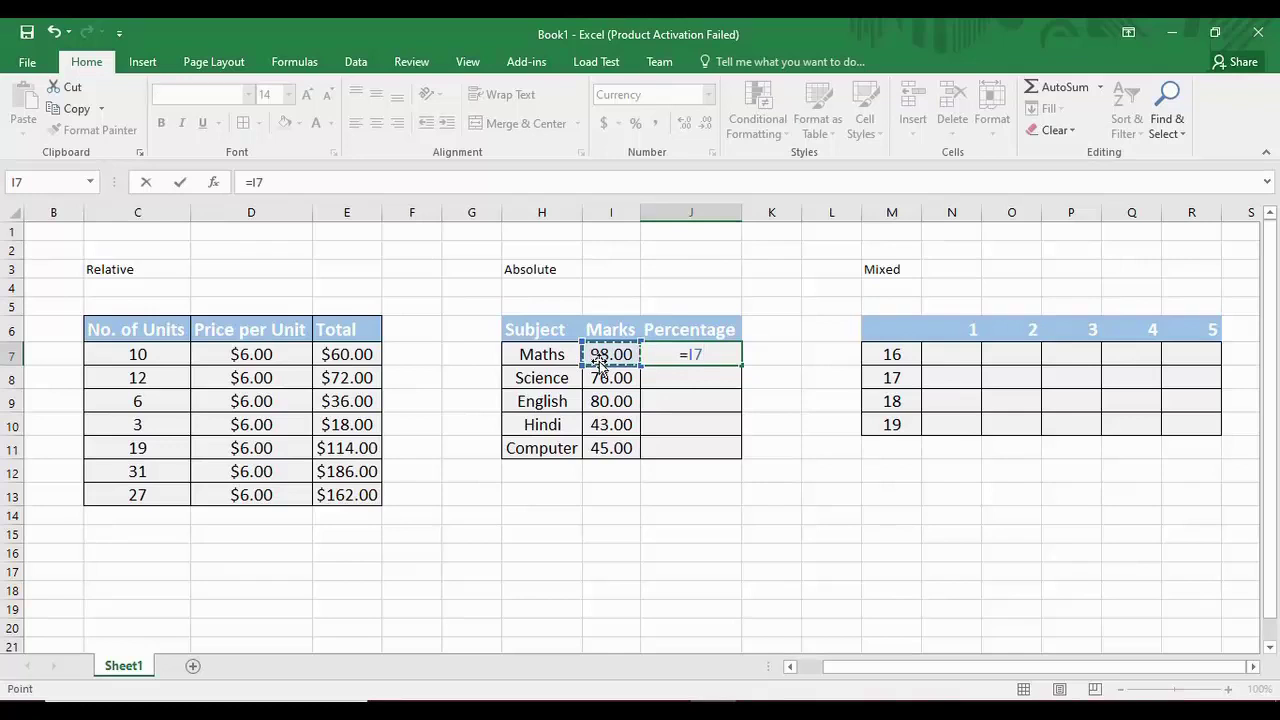
{"action": "type", "text": "/100"}
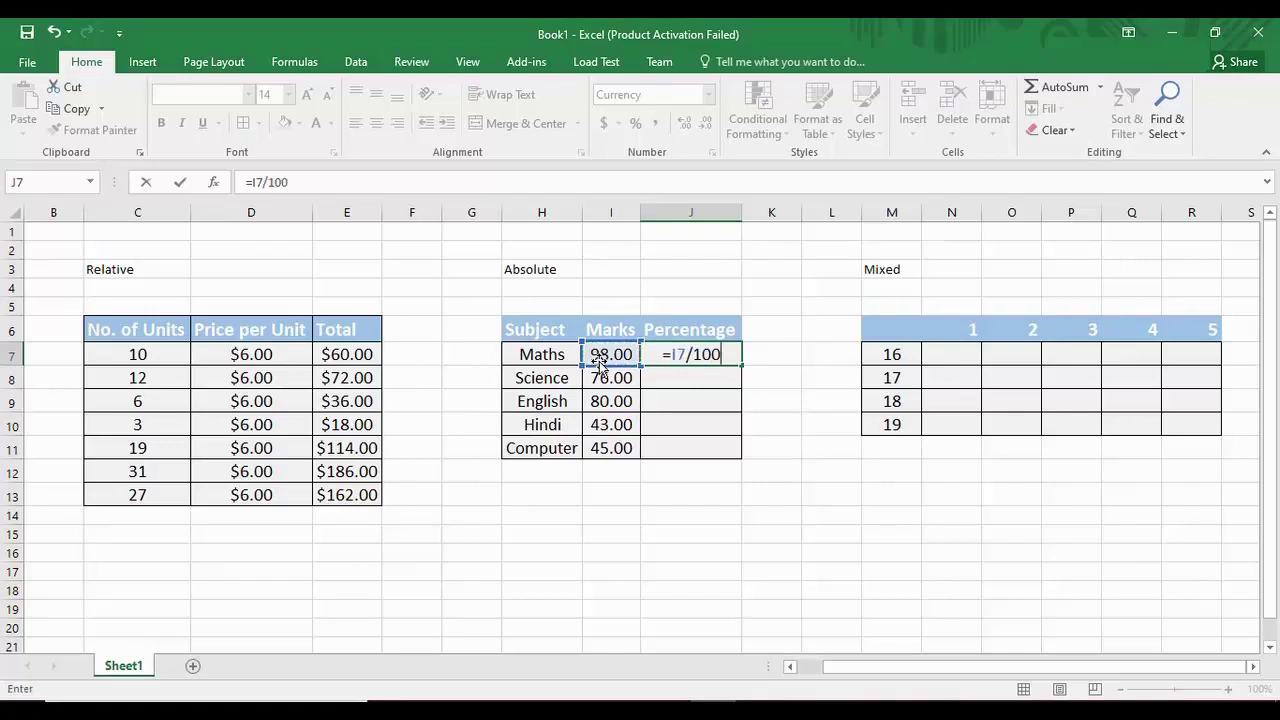
{"action": "key", "text": "Return"}
- Format J7 as Percentage so it shows 98.00%
{"action": "left_click", "coordinate": [700, 360]}
{"action": "left_click", "coordinate": [708, 94]}
{"action": "left_click", "coordinate": [700, 422]}
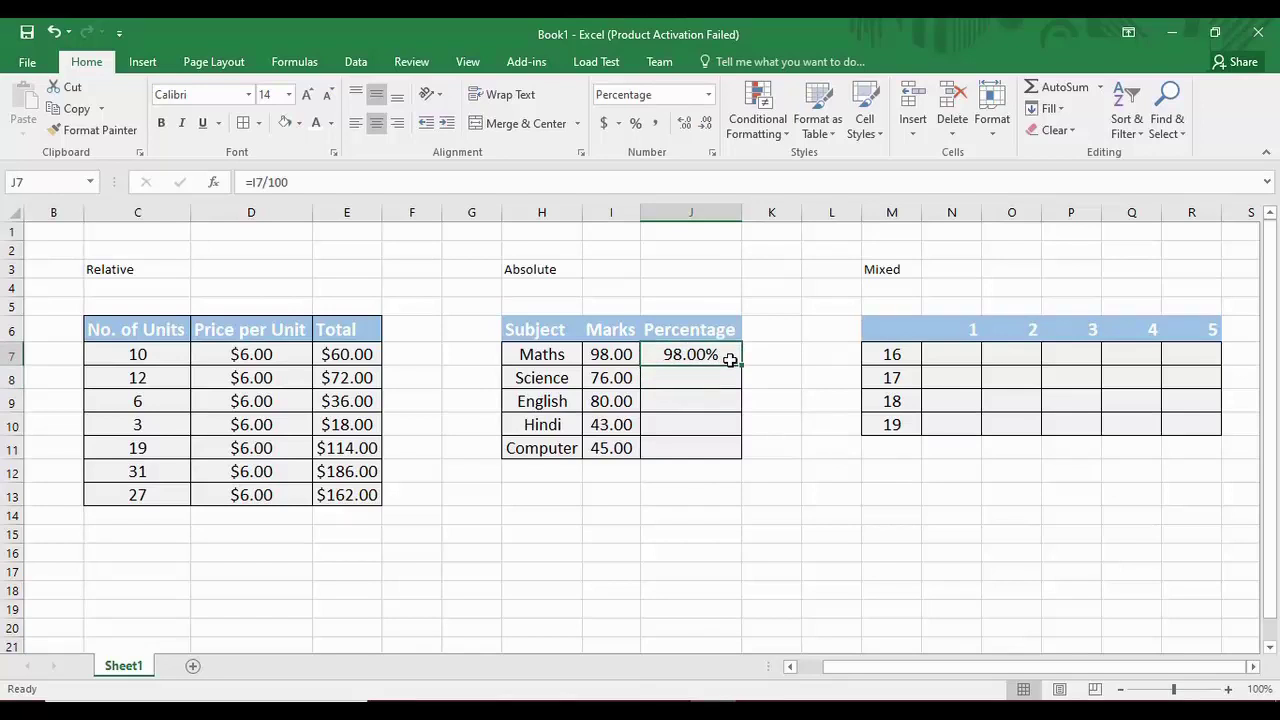
{"action": "left_click", "coordinate": [622, 296]}
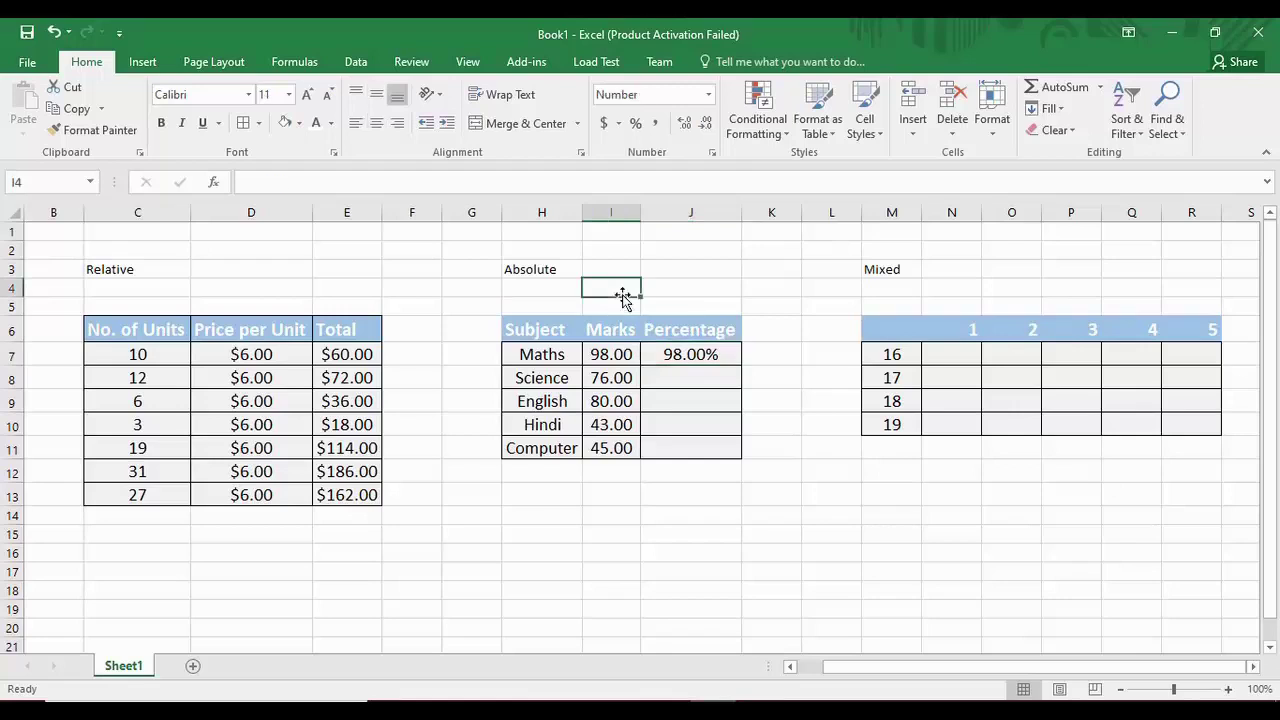
- Enter 100 in I4 as the maximum marks
{"action": "type", "text": "100"}
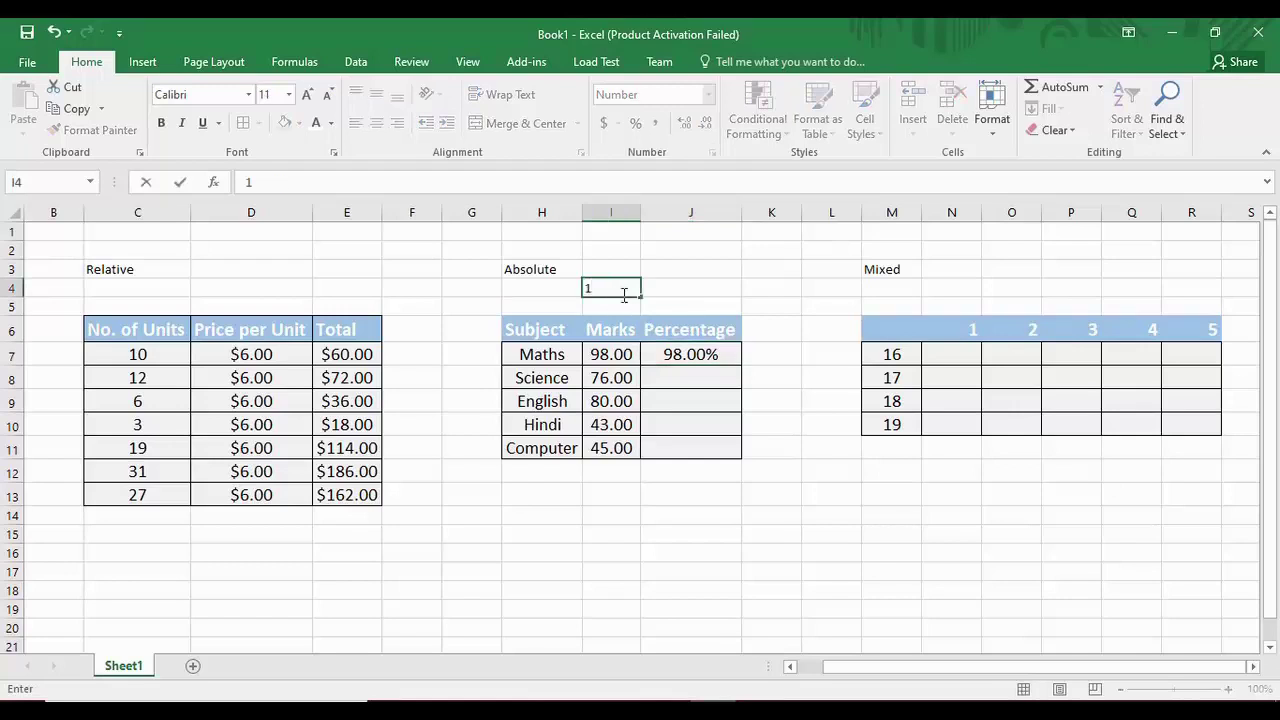
{"action": "left_click", "coordinate": [697, 284]}
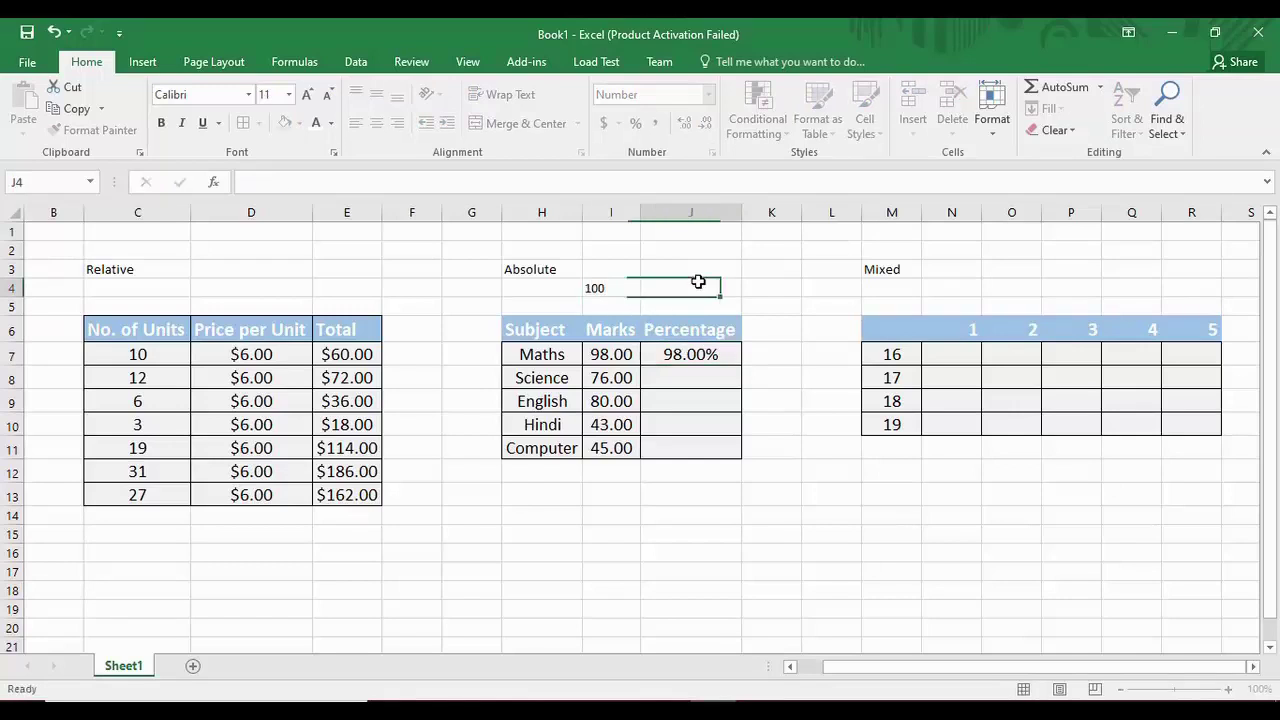
{"action": "left_click", "coordinate": [620, 290]}
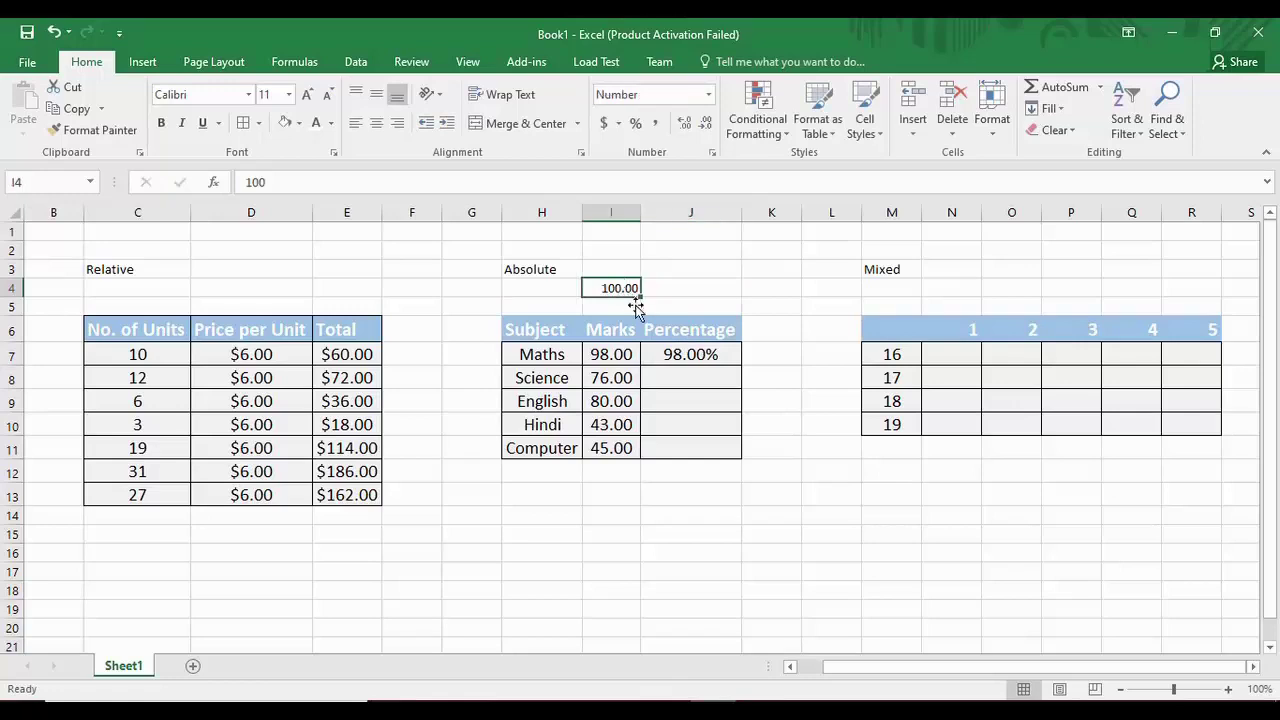
{"action": "left_click", "coordinate": [678, 354]}
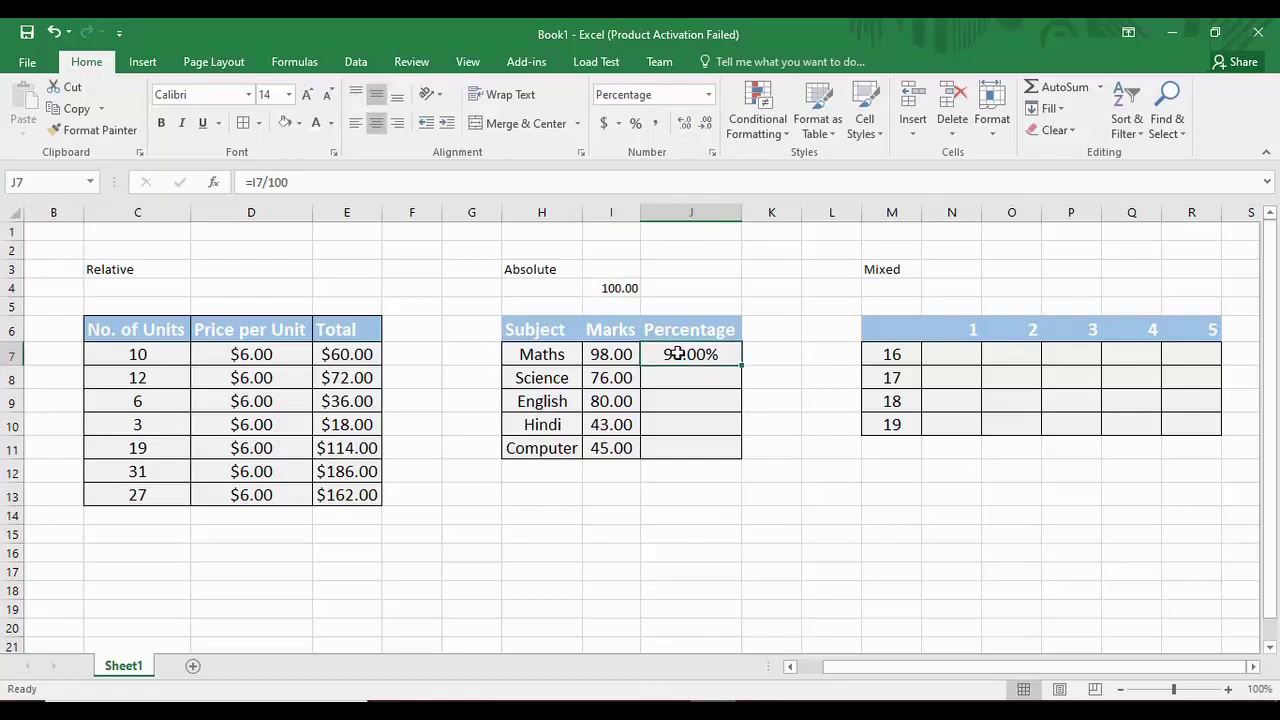
- Put 100 in I5 and delete the 100 from I4
{"action": "left_click", "coordinate": [630, 288]}
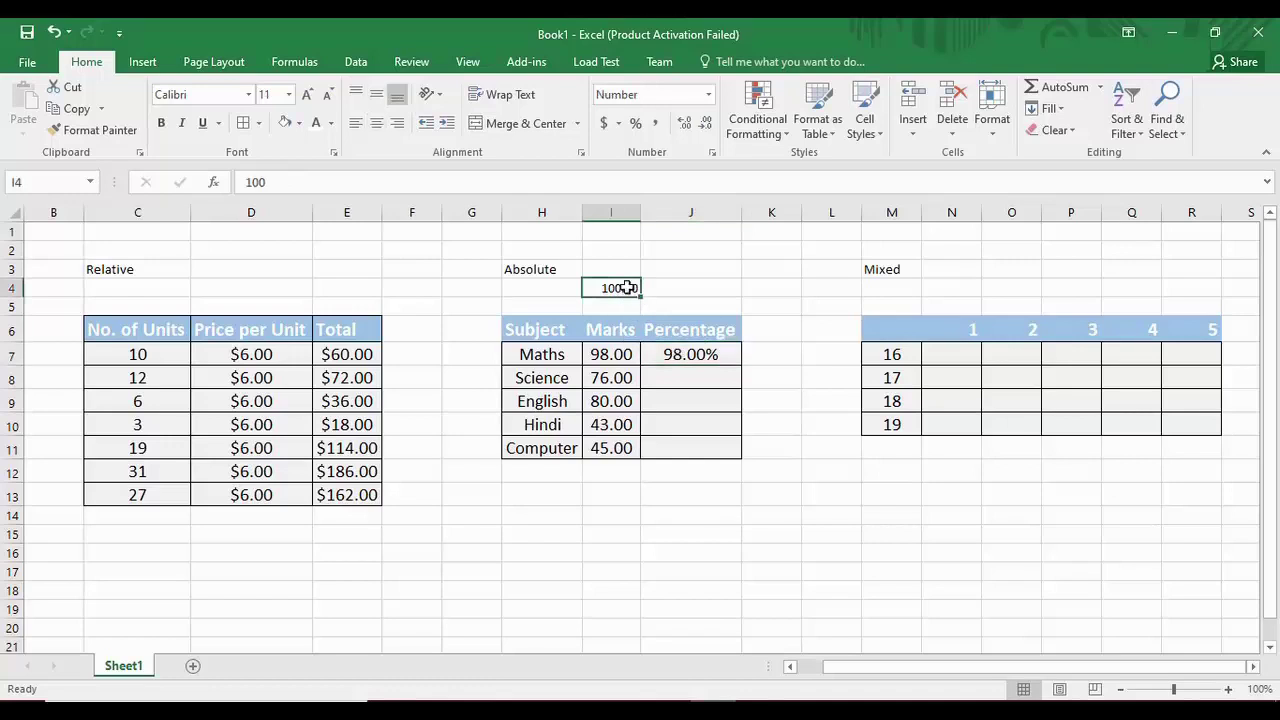
{"action": "left_click", "coordinate": [617, 302]}
{"action": "type", "text": "1"}
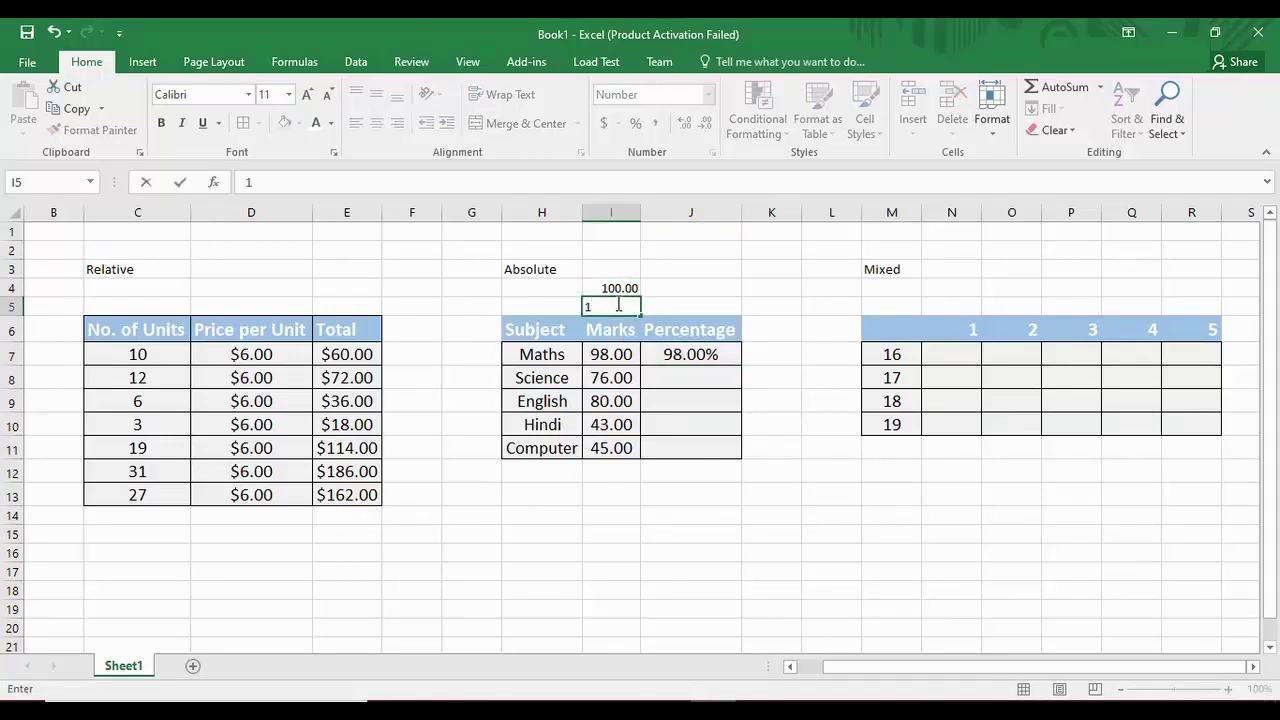
{"action": "type", "text": "00"}
{"action": "left_click", "coordinate": [630, 290]}
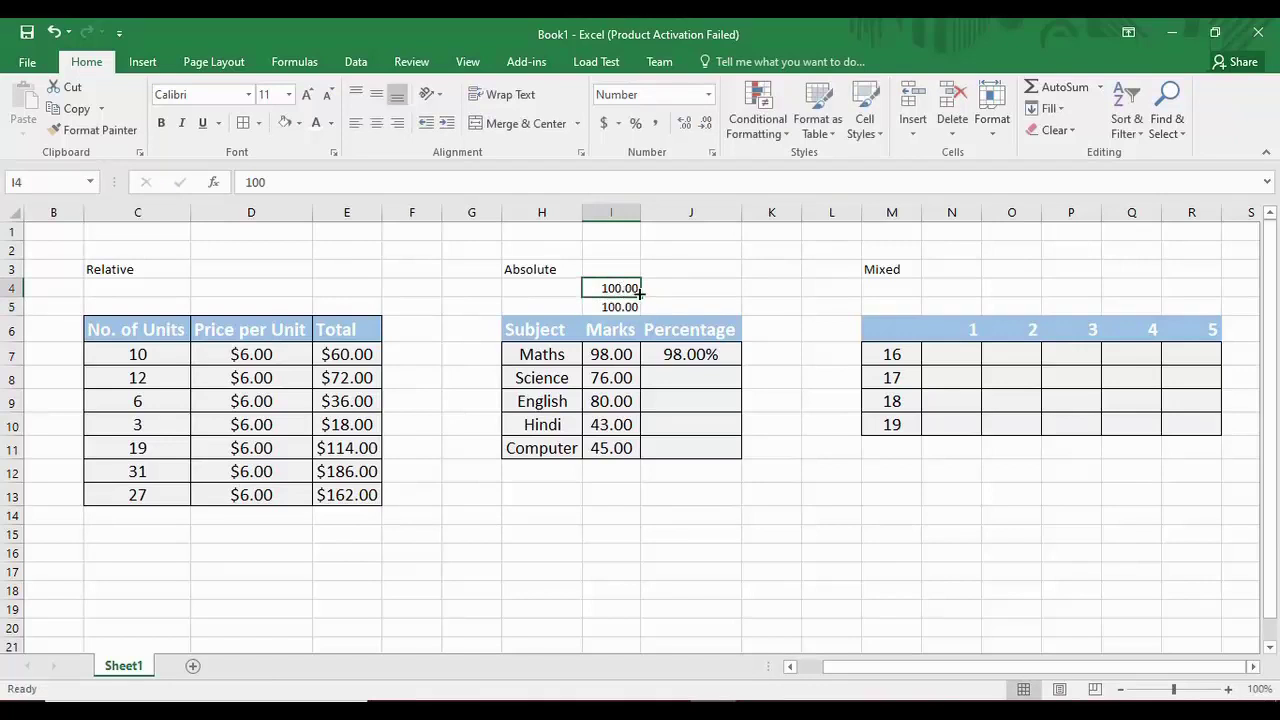
{"action": "key", "text": "Delete"}
- Rewrite J7 as =I7/I5, still showing 98.00%
{"action": "left_click", "coordinate": [708, 357]}
{"action": "type", "text": "="}
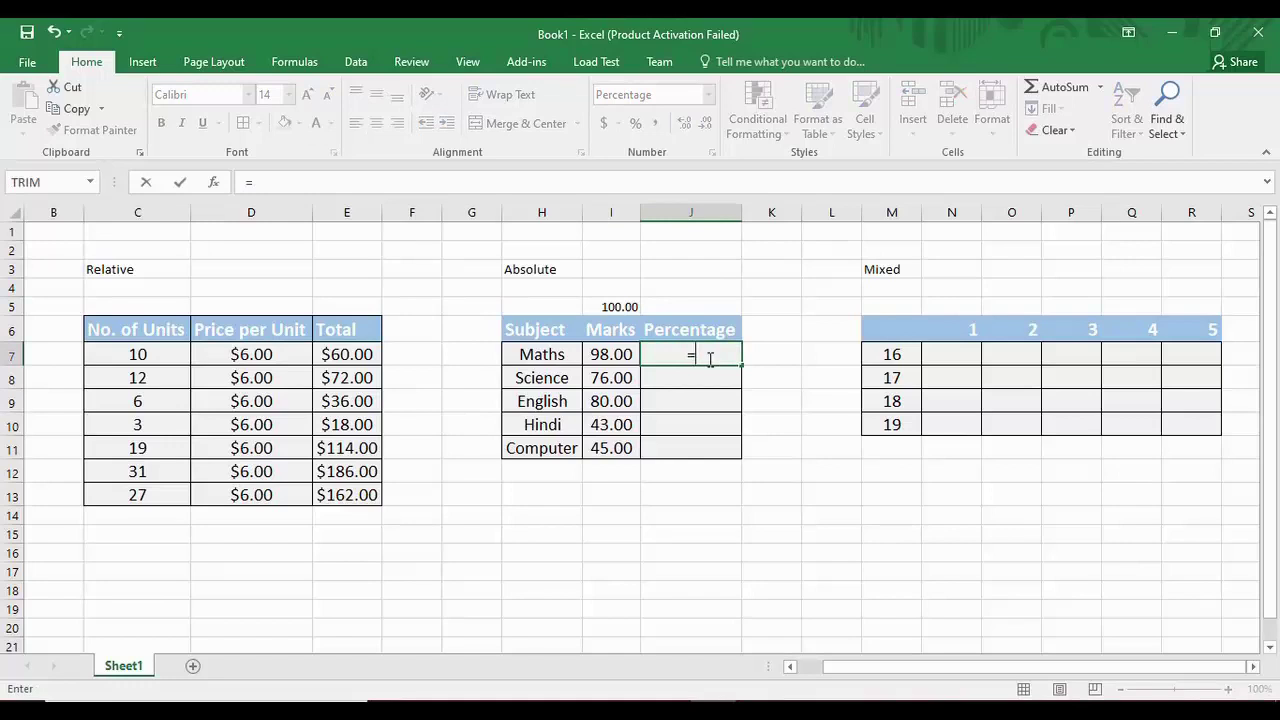
{"action": "left_click", "coordinate": [603, 355]}
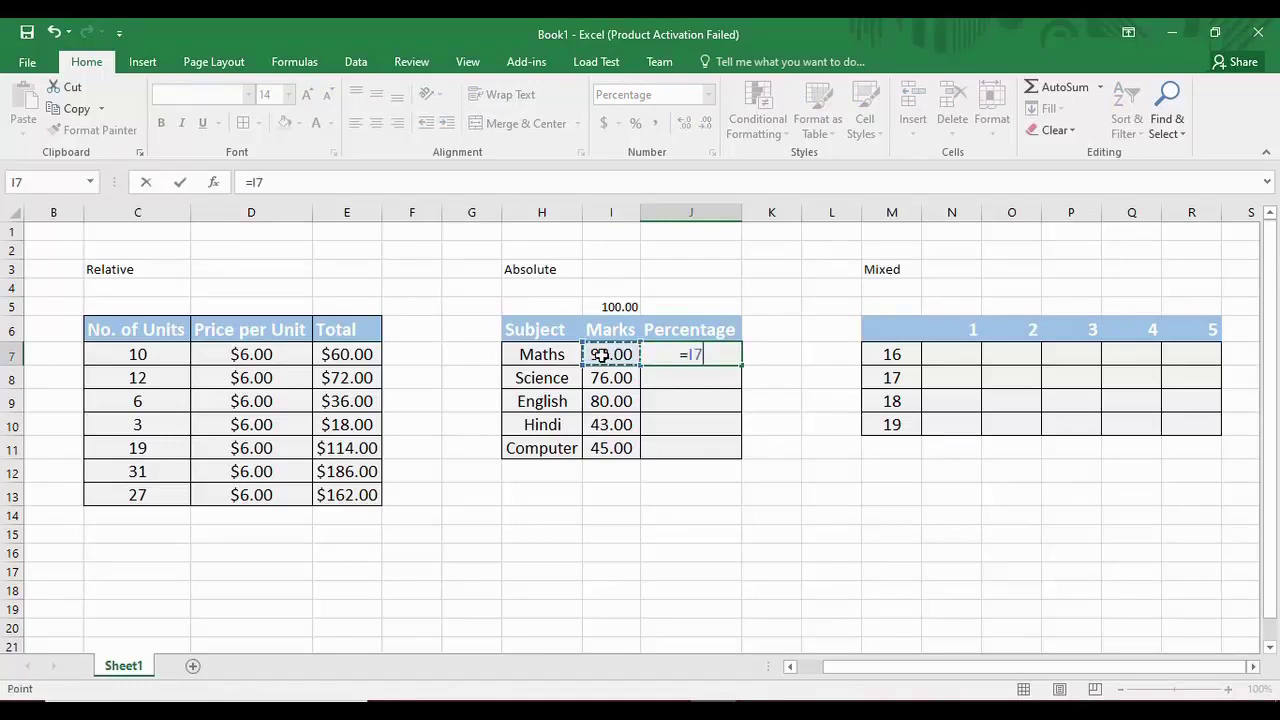
{"action": "type", "text": "/"}
{"action": "left_click", "coordinate": [612, 307]}
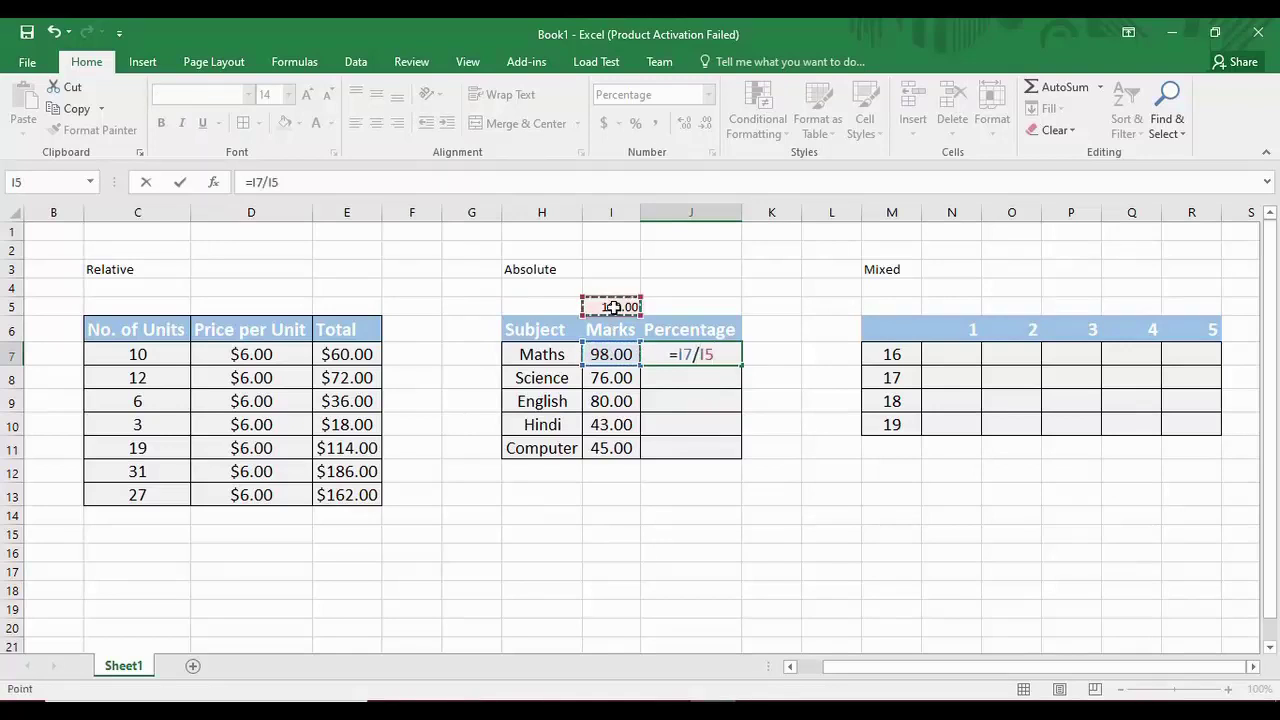
{"action": "key", "text": "Return"}
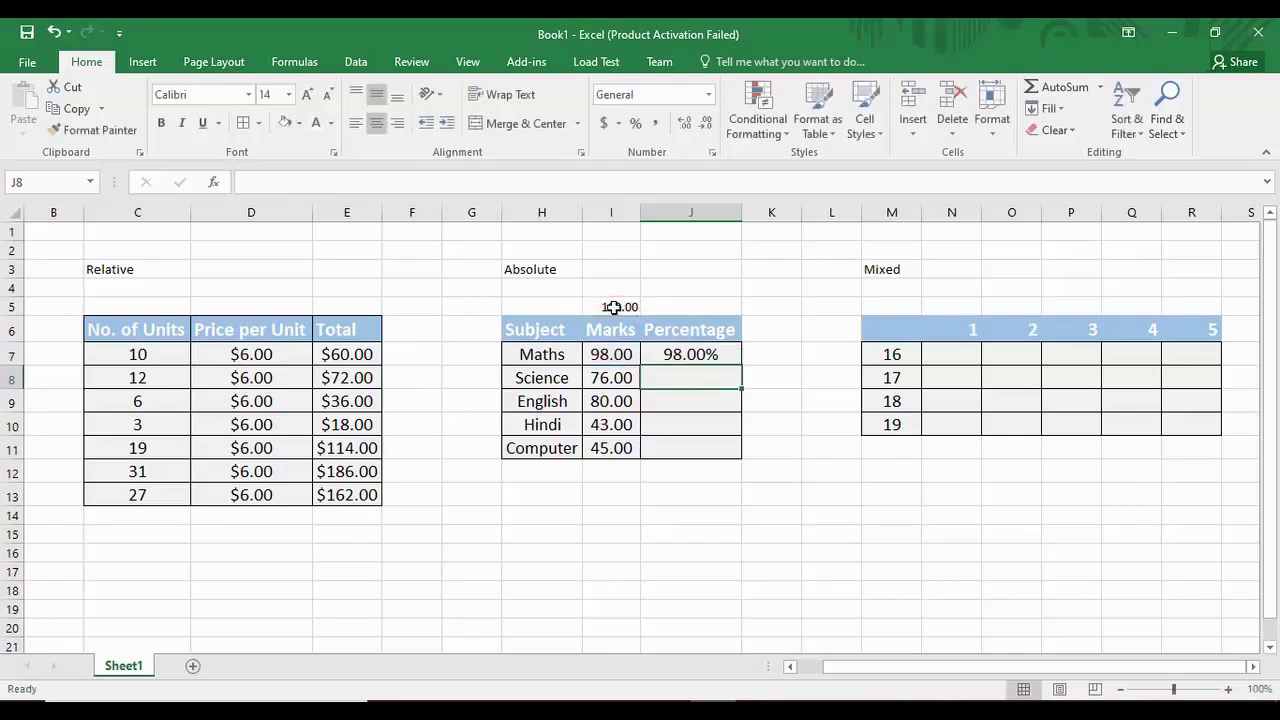
{"action": "left_click", "coordinate": [690, 358]}
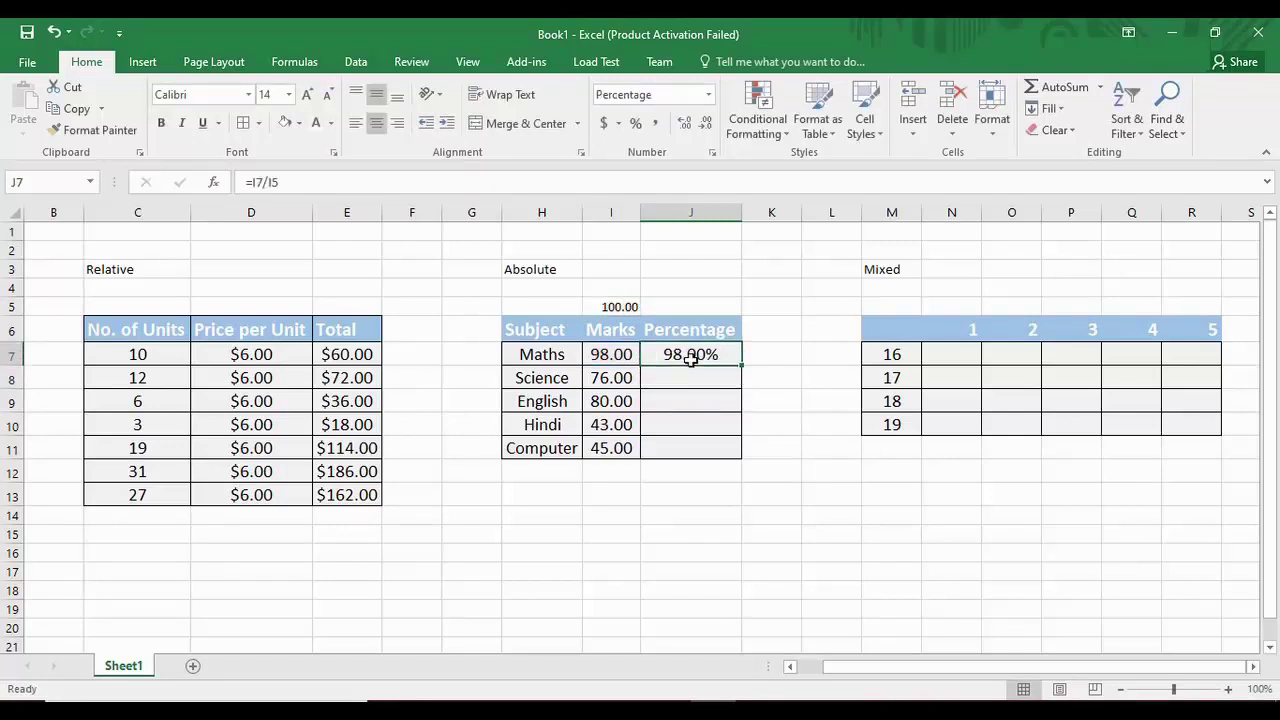
- Fill the percentage formula down to J11 and check the Science, English and Hindi results
{"action": "left_click_drag", "start_coordinate": [741, 366], "coordinate": [736, 454]}
{"action": "left_click", "coordinate": [736, 494]}
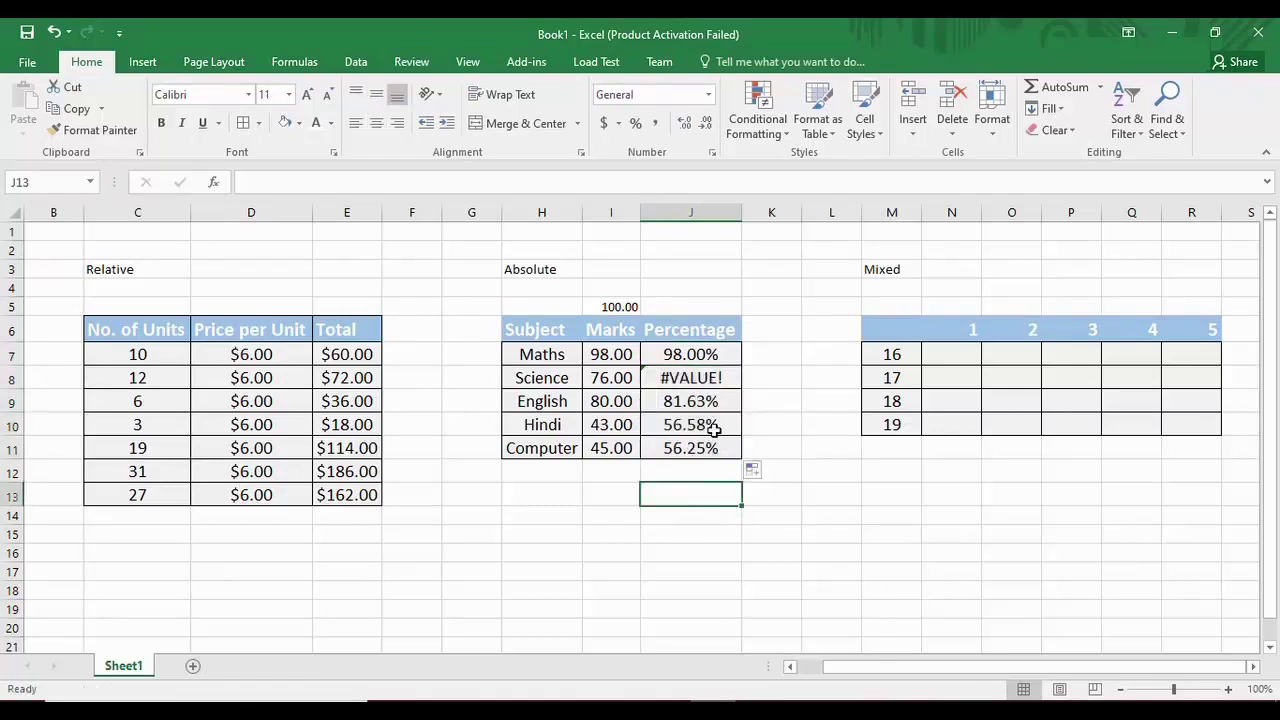
{"action": "left_click", "coordinate": [706, 377]}
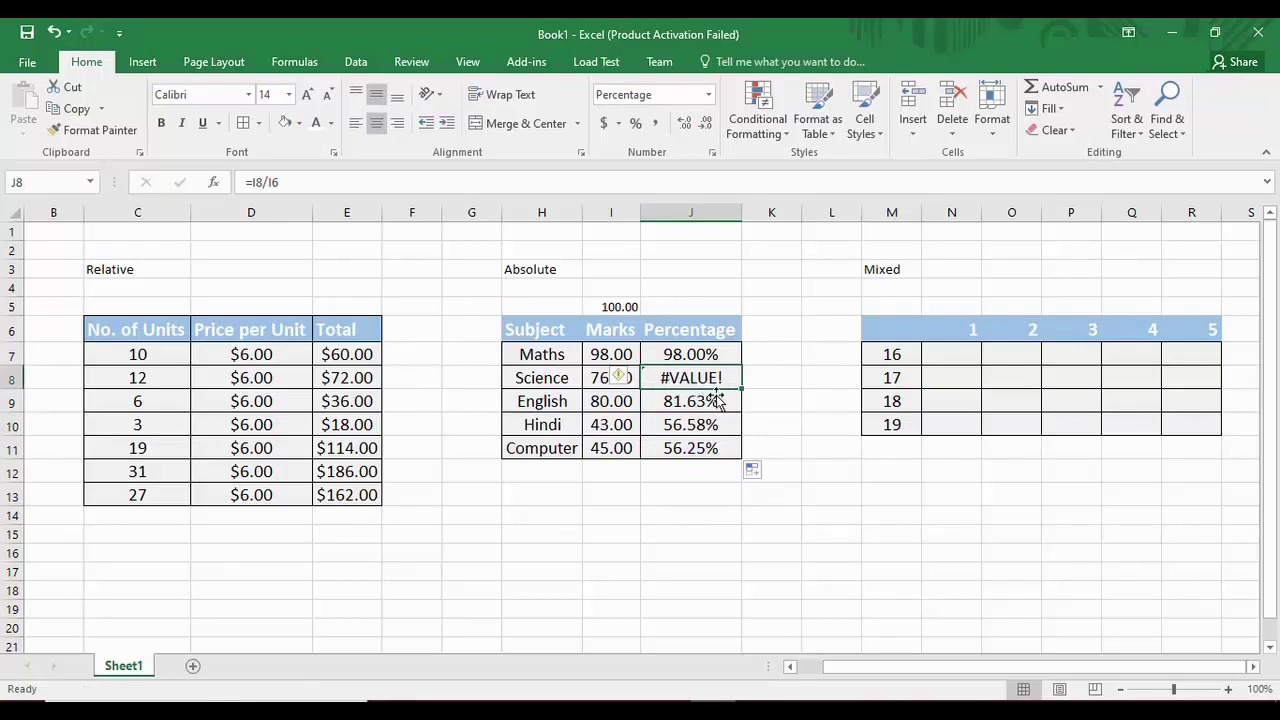
{"action": "left_click", "coordinate": [717, 400]}
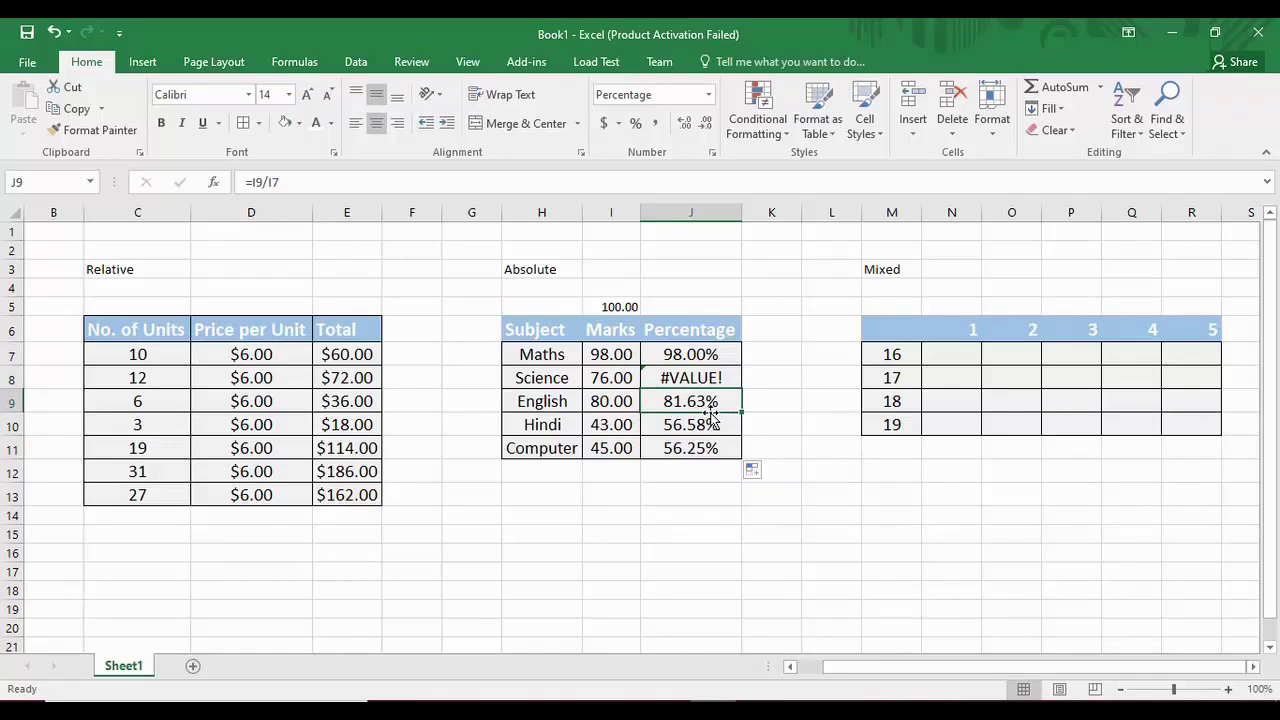
{"action": "left_click", "coordinate": [713, 423]}
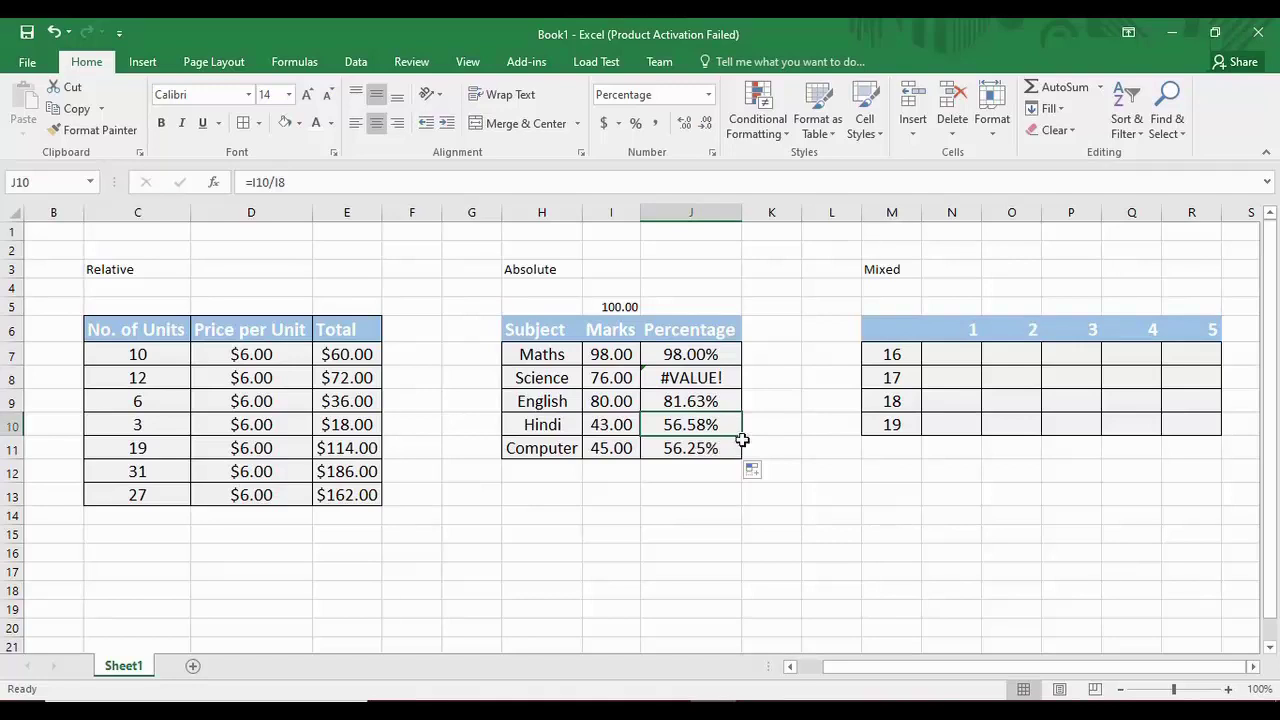
- Examine J8's formula =I8/I6 to see why it gives #VALUE!
{"action": "left_click", "coordinate": [727, 372]}
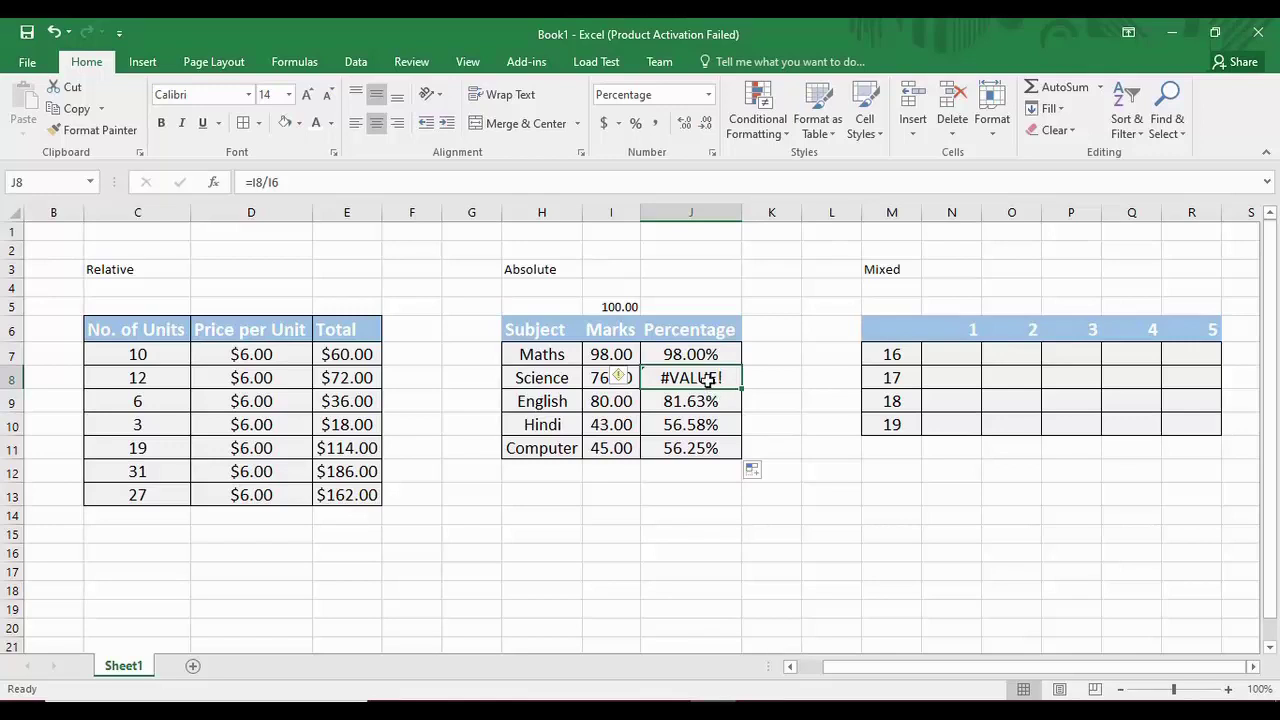
{"action": "left_click", "coordinate": [284, 185]}
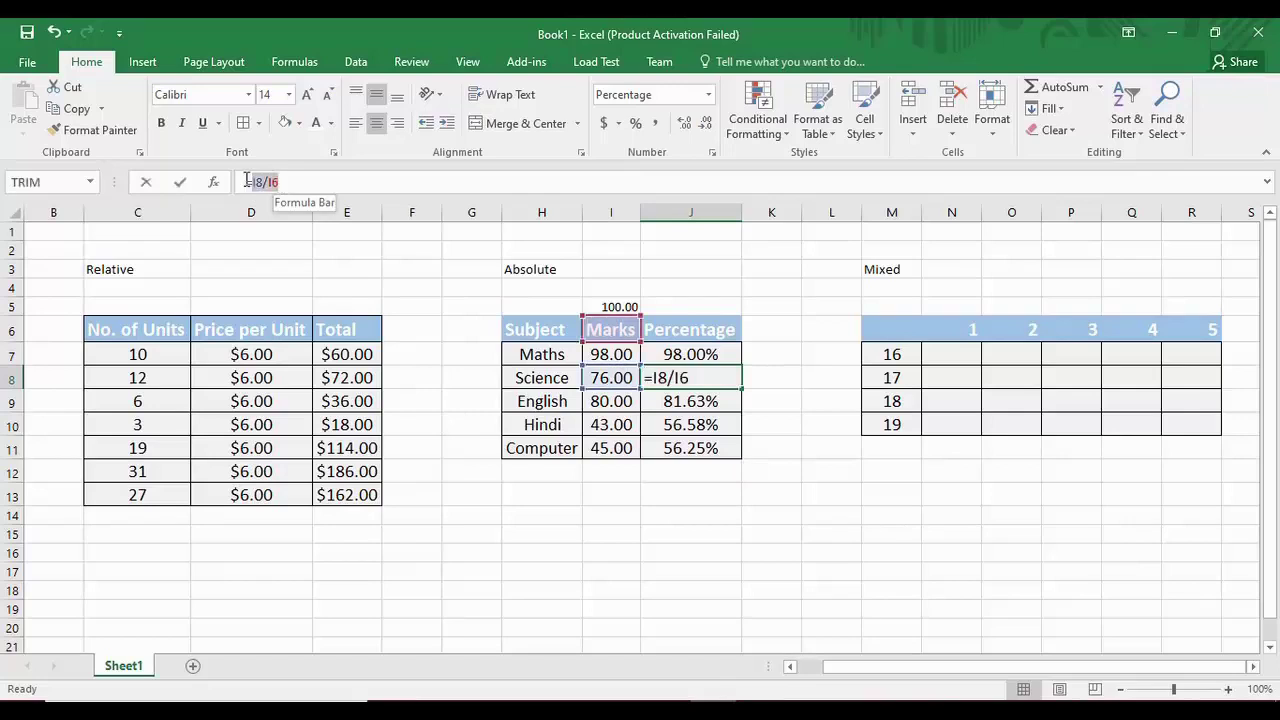
{"action": "key", "text": "shift+Home"}
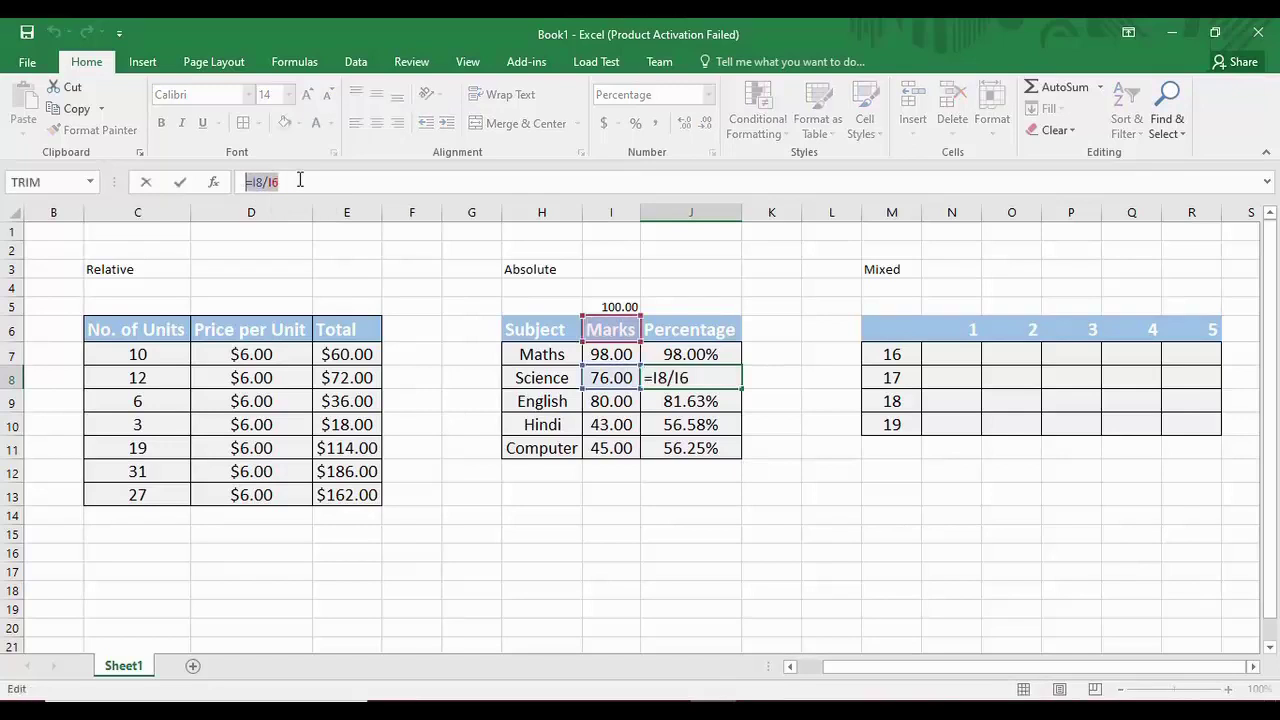
{"action": "key", "text": "End"}
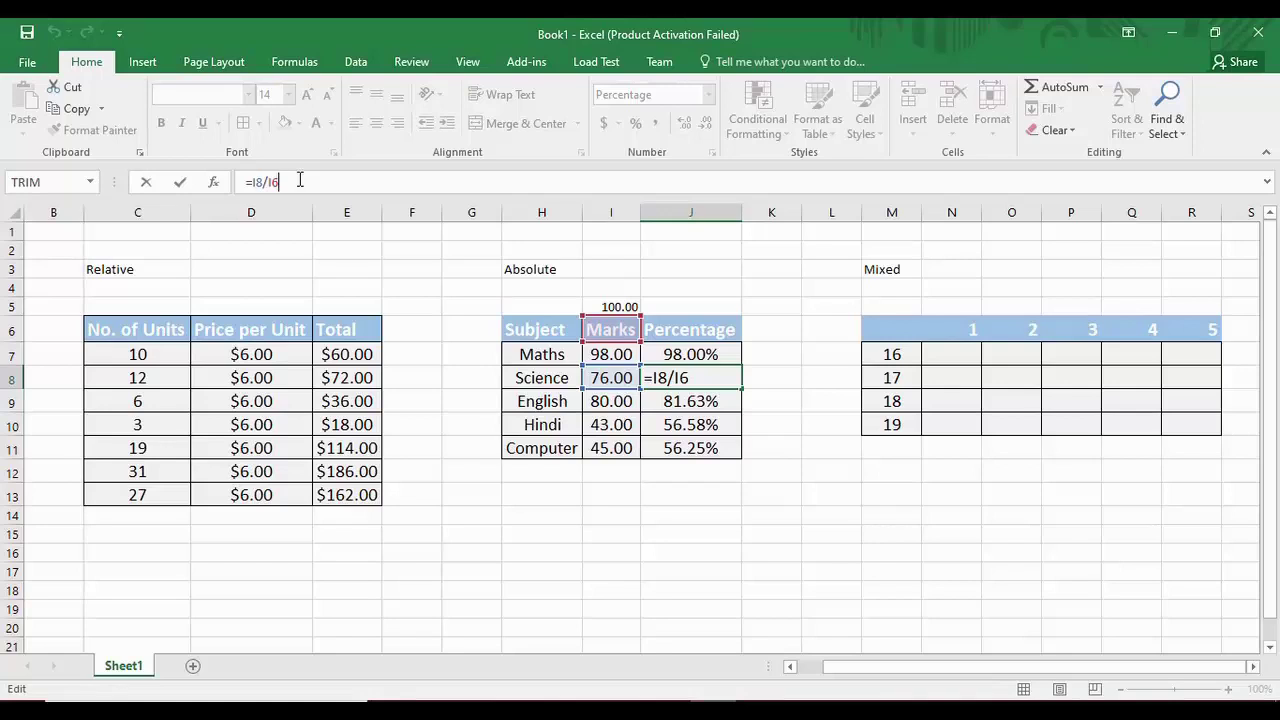
{"action": "double_click", "coordinate": [669, 384]}
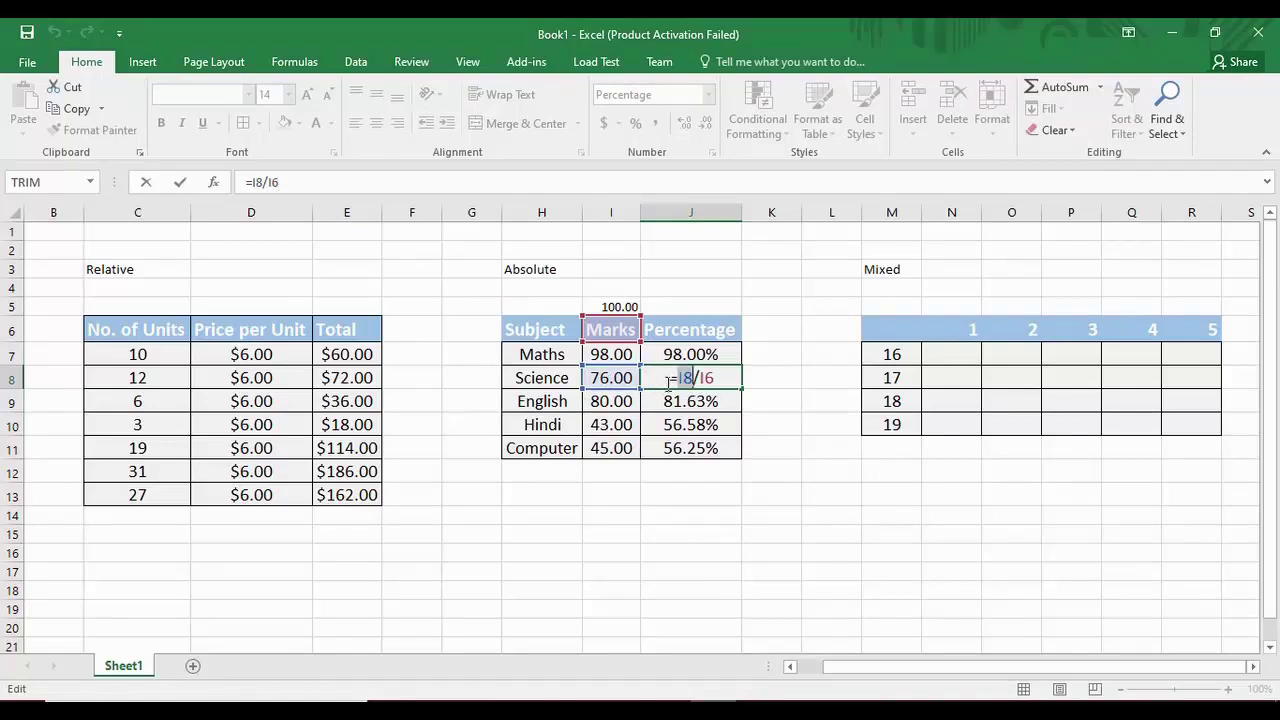
{"action": "left_click", "coordinate": [669, 384]}
{"action": "left_click", "coordinate": [622, 305]}
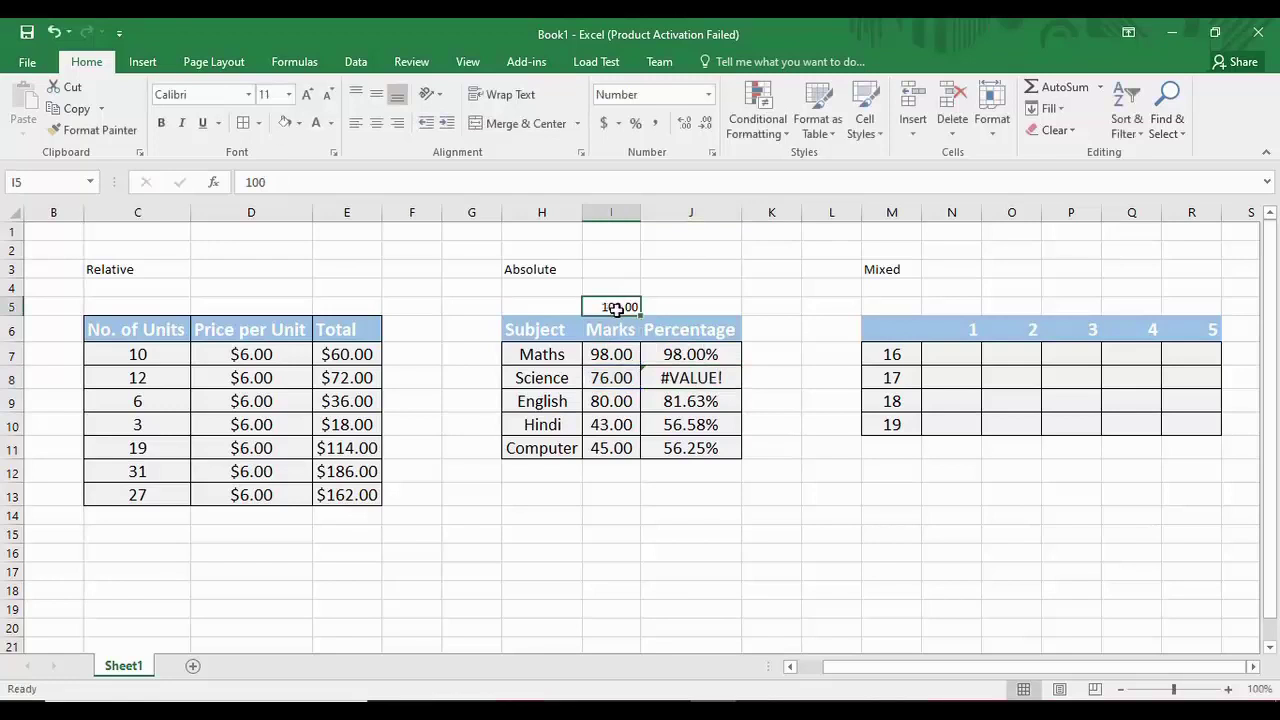
{"action": "left_click", "coordinate": [615, 385]}
{"action": "left_click", "coordinate": [677, 379]}
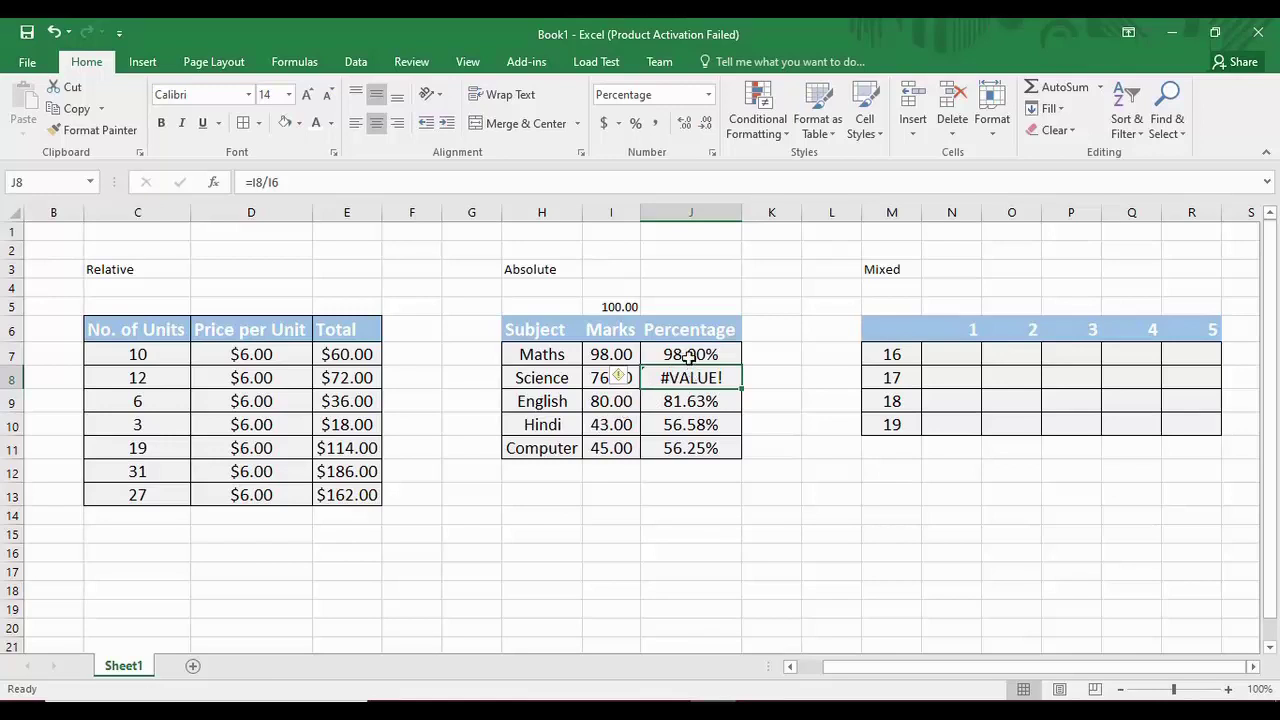
- Change J7 to =I7/$I$5 and fill it to J11, giving 98.00% through 45.00%
{"action": "left_click", "coordinate": [689, 357]}
{"action": "key", "text": "F2"}
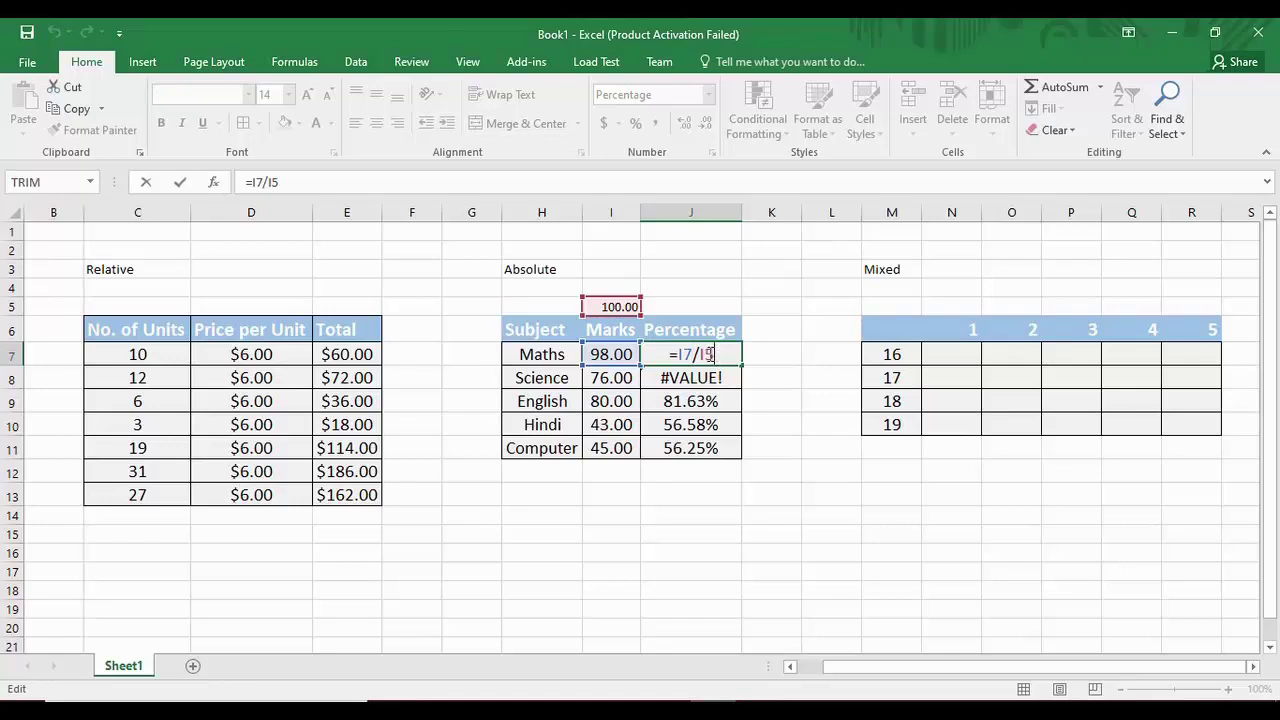
{"action": "key", "text": "Left"}
{"action": "key", "text": "Left"}
{"action": "key", "text": "F4"}
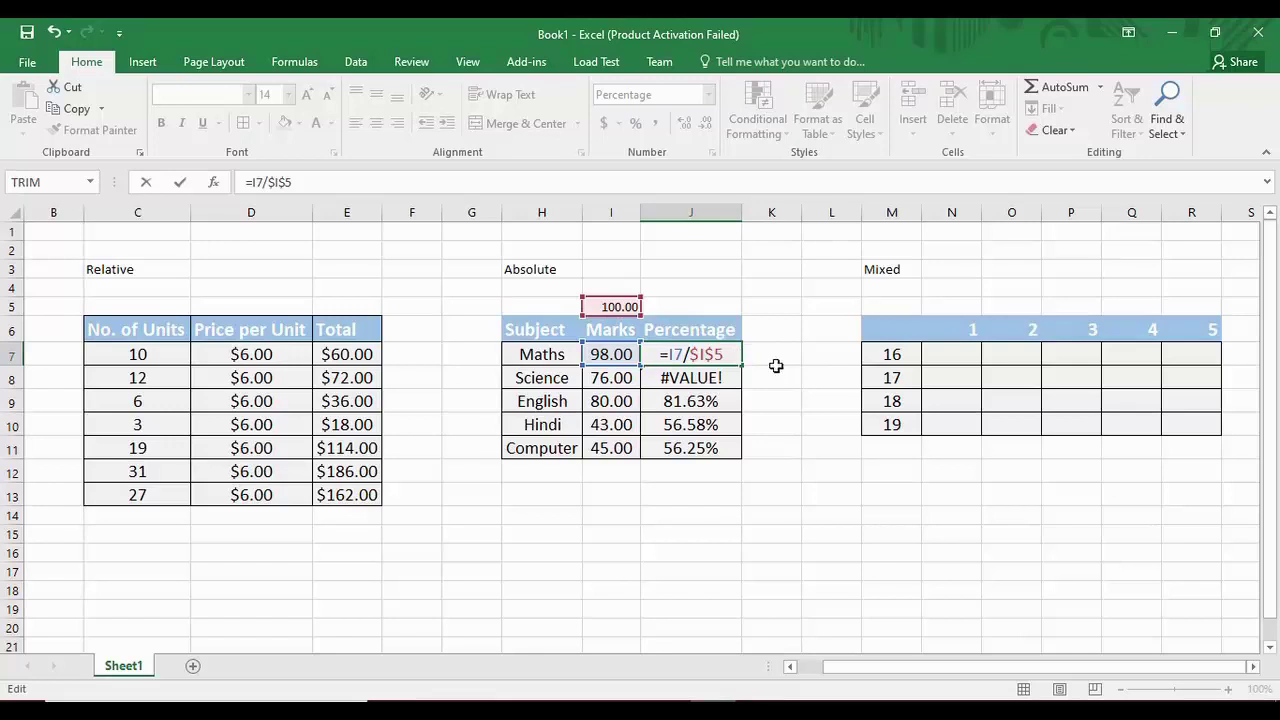
{"action": "left_click", "coordinate": [766, 357]}
{"action": "left_click", "coordinate": [737, 360]}
{"action": "left_click_drag", "start_coordinate": [741, 366], "coordinate": [748, 458]}
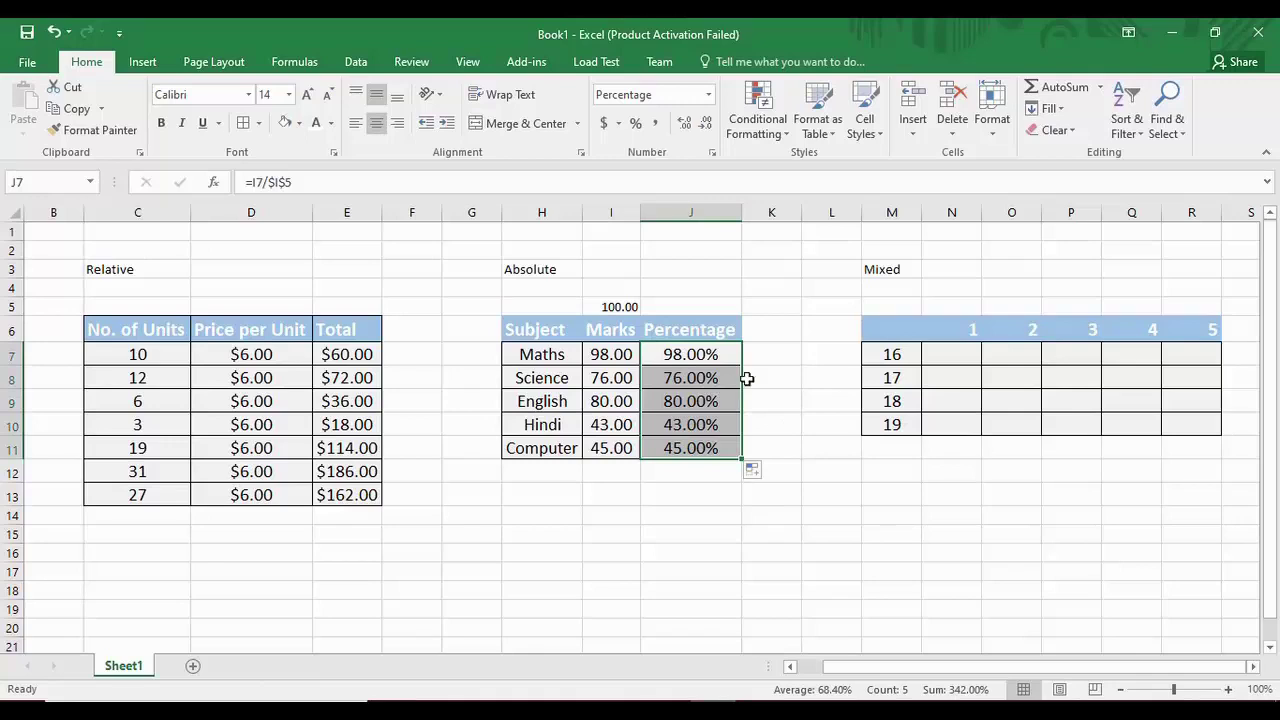
{"action": "left_click", "coordinate": [699, 376]}
{"action": "left_click", "coordinate": [712, 400]}
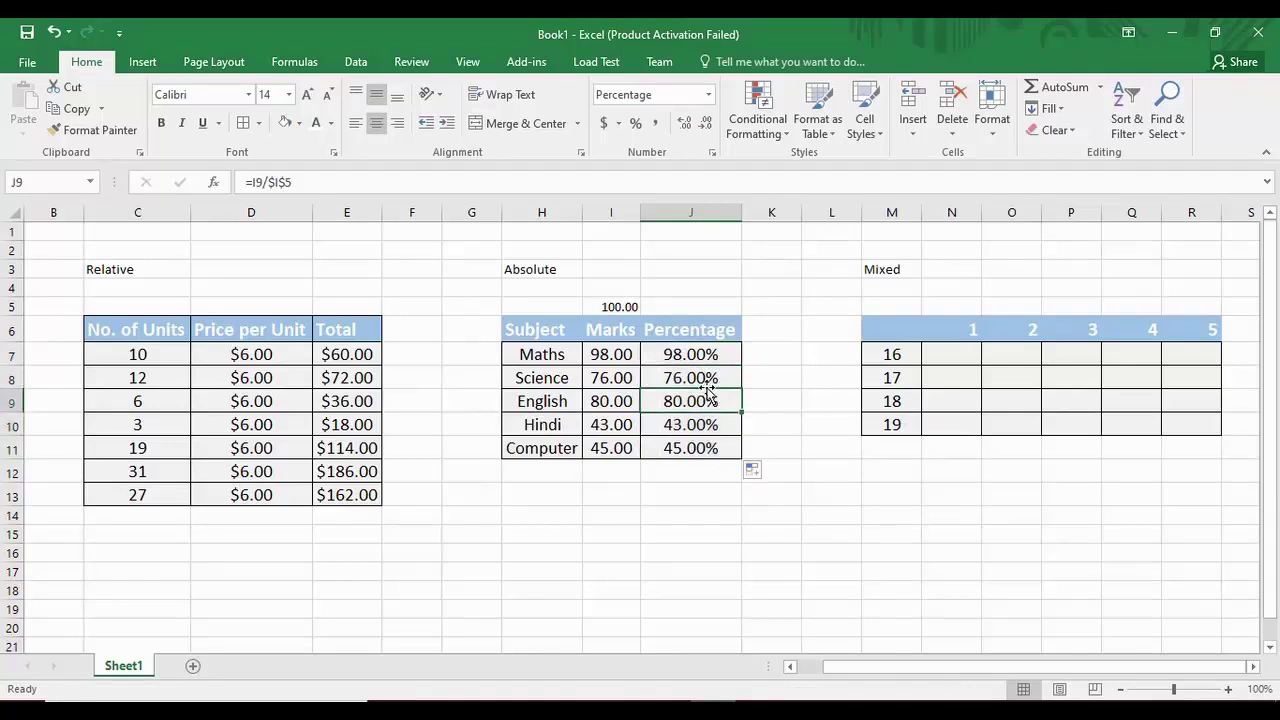
{"action": "left_click", "coordinate": [698, 378]}
{"action": "left_click", "coordinate": [579, 385]}
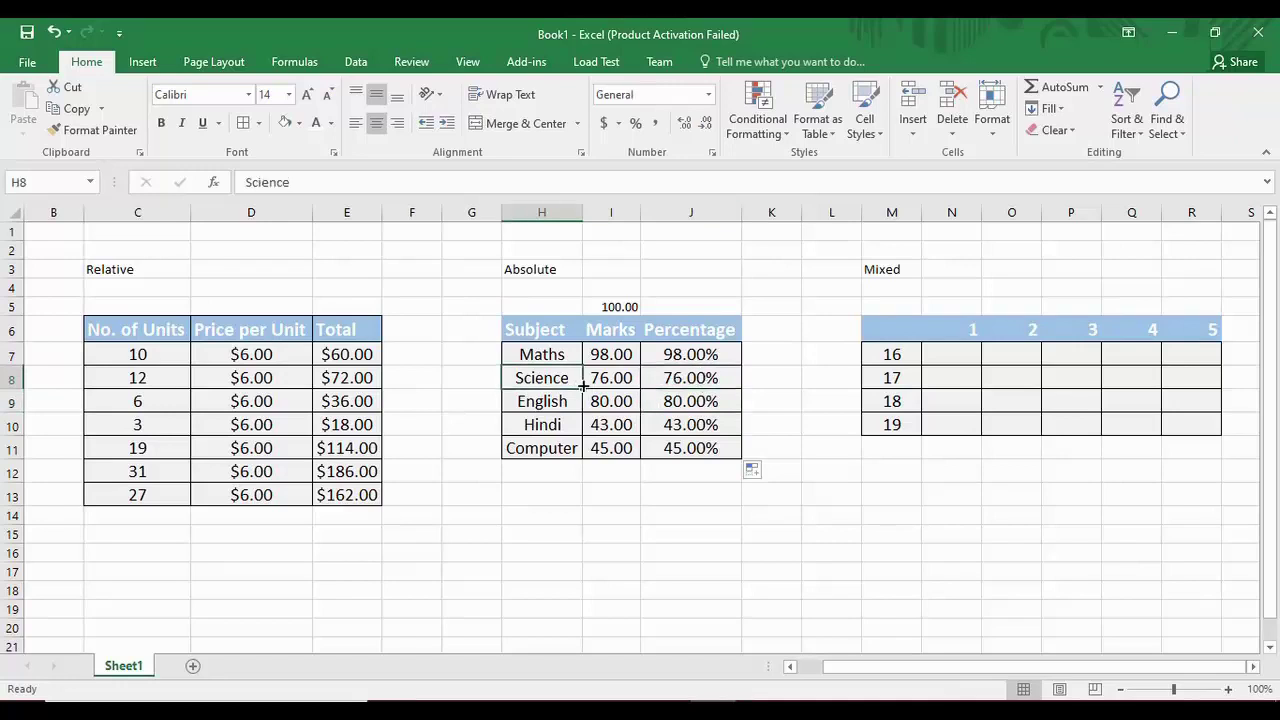
{"action": "left_click", "coordinate": [651, 407]}
{"action": "left_click", "coordinate": [623, 405]}
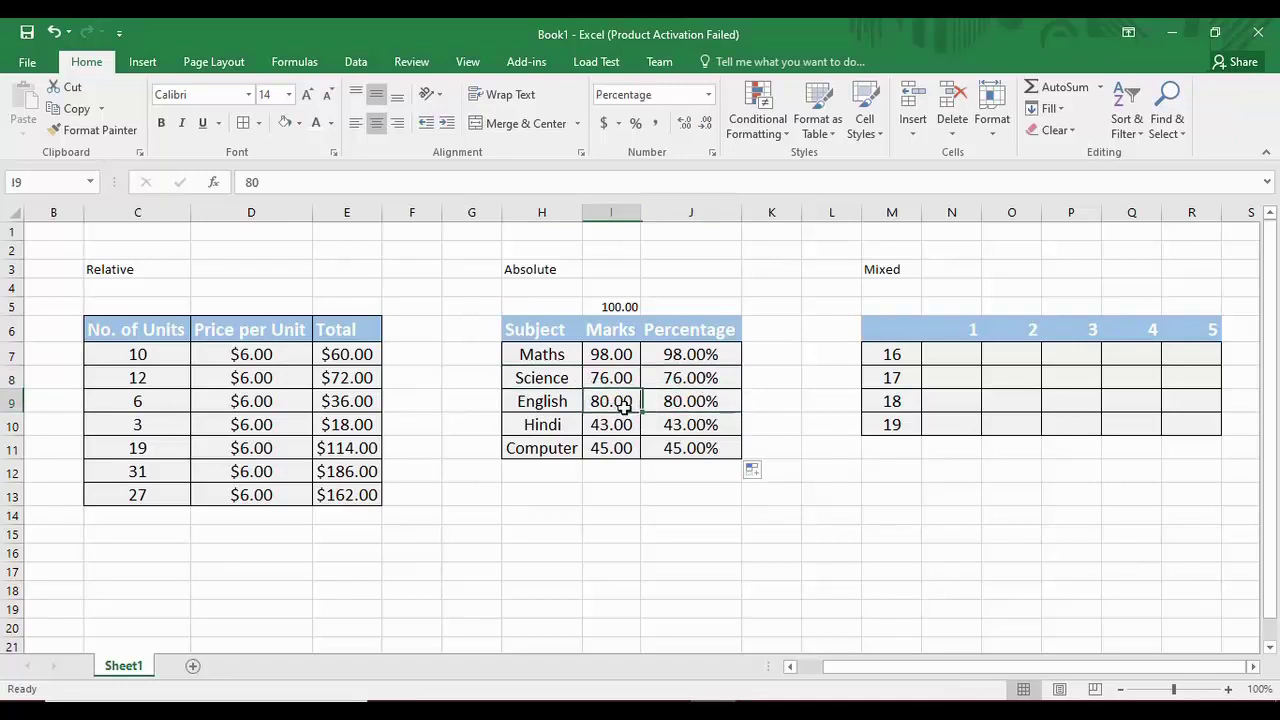
{"action": "left_click", "coordinate": [665, 425]}
{"action": "left_click", "coordinate": [624, 425]}
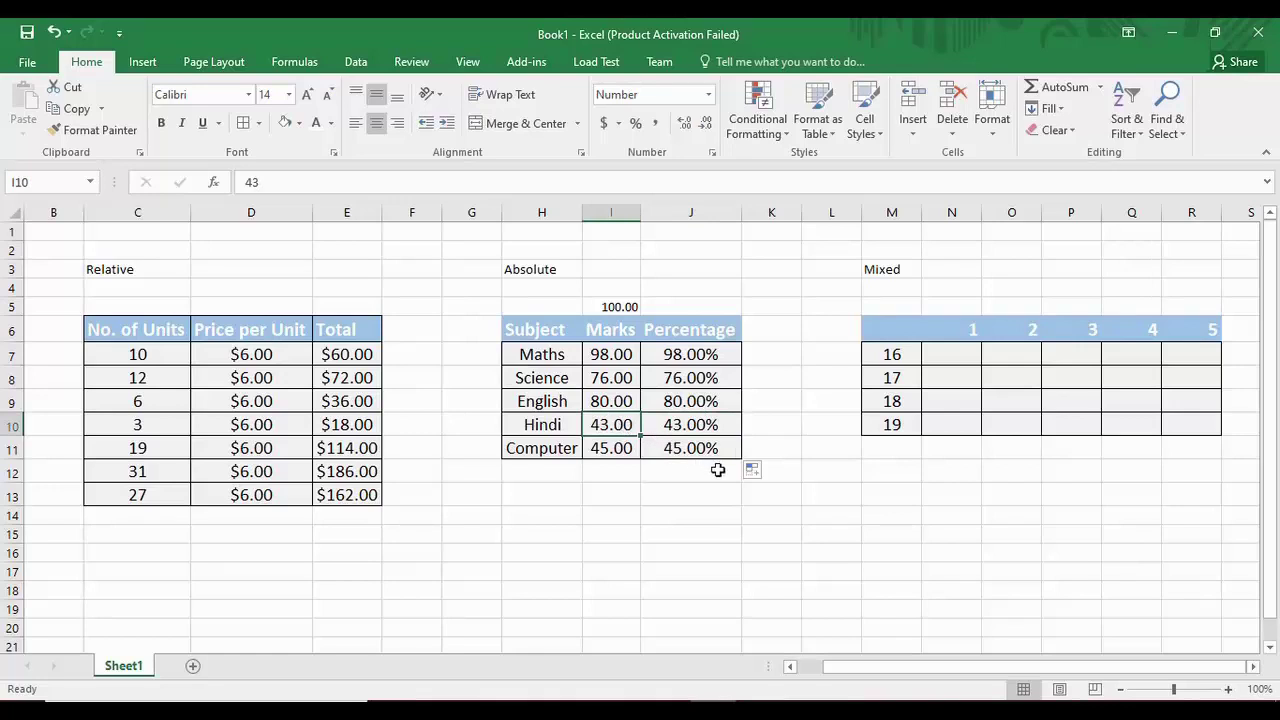
{"action": "left_click", "coordinate": [843, 667]}
{"action": "left_click", "coordinate": [966, 372]}
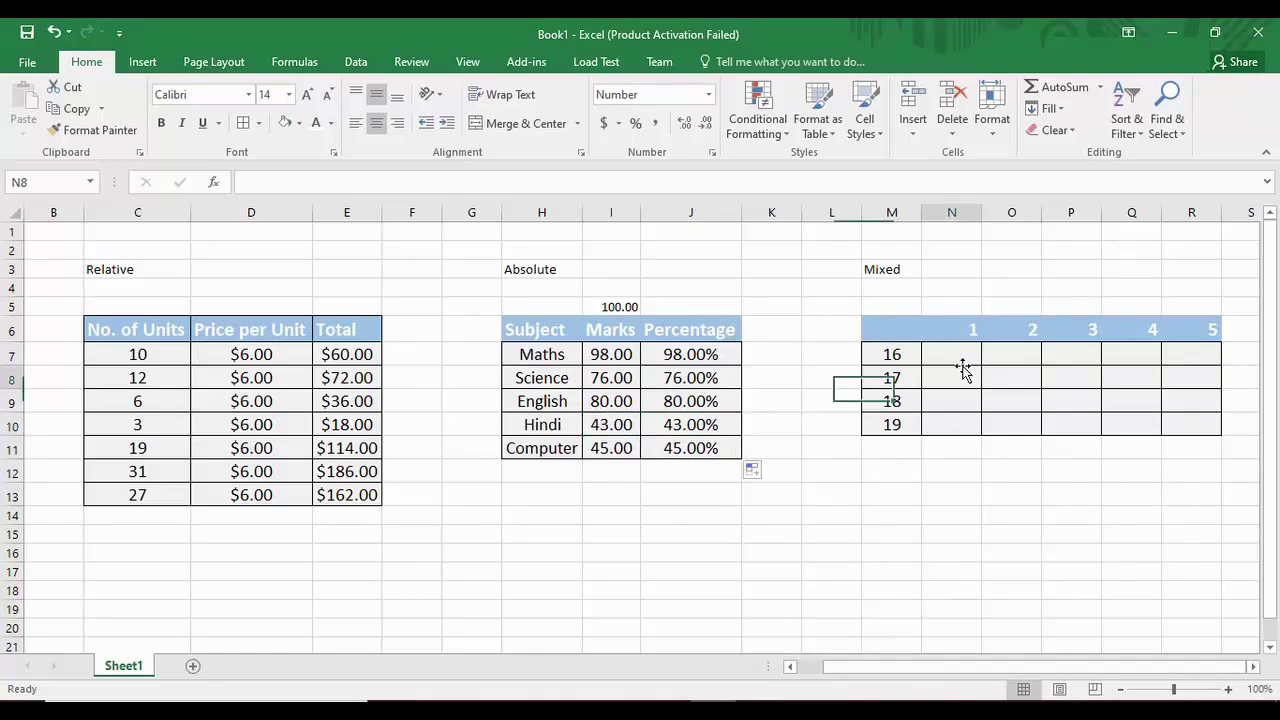
{"action": "left_click", "coordinate": [961, 354]}
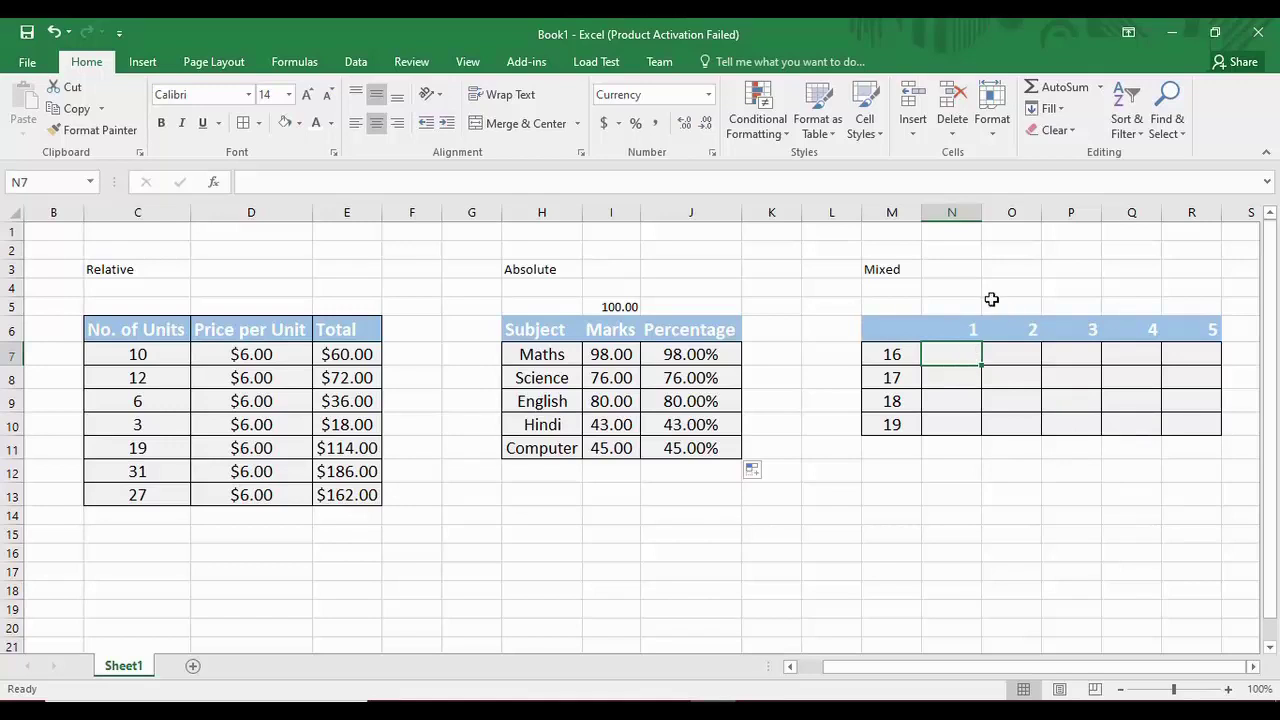
{"action": "left_click", "coordinate": [968, 327]}
{"action": "left_click", "coordinate": [1020, 332]}
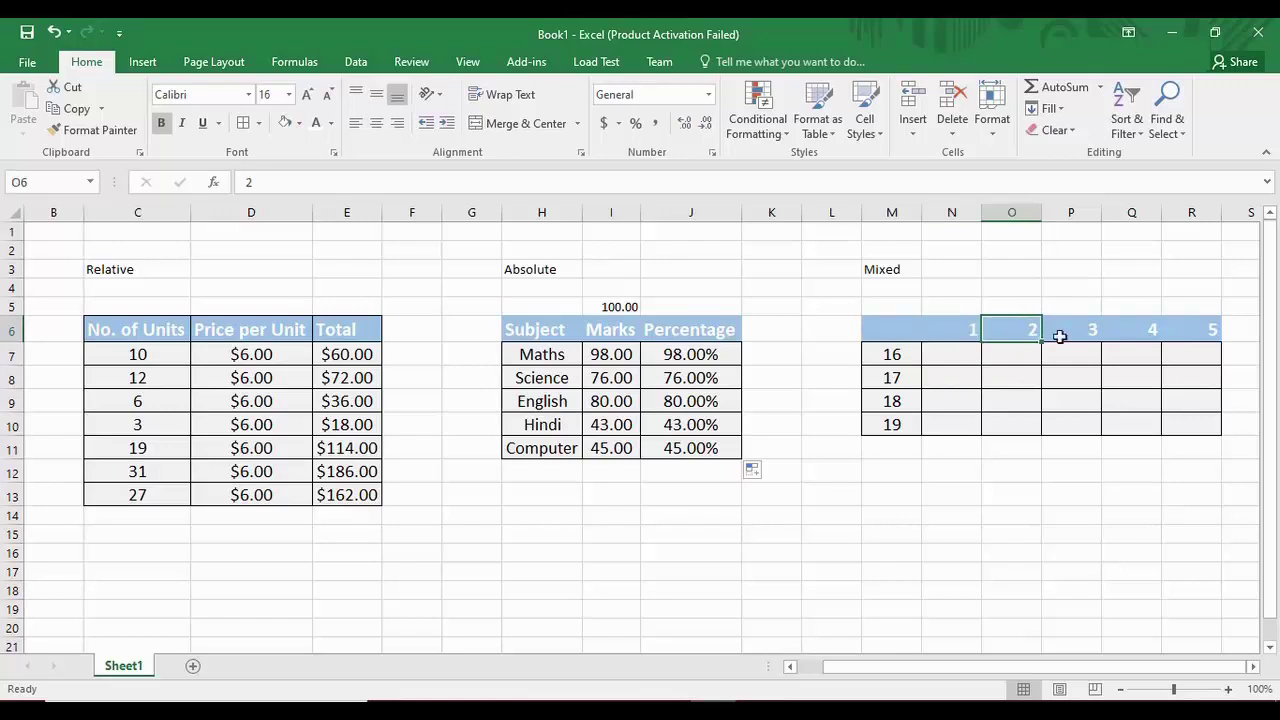
{"action": "left_click", "coordinate": [1079, 337]}
{"action": "left_click", "coordinate": [1139, 329]}
{"action": "left_click", "coordinate": [1204, 335]}
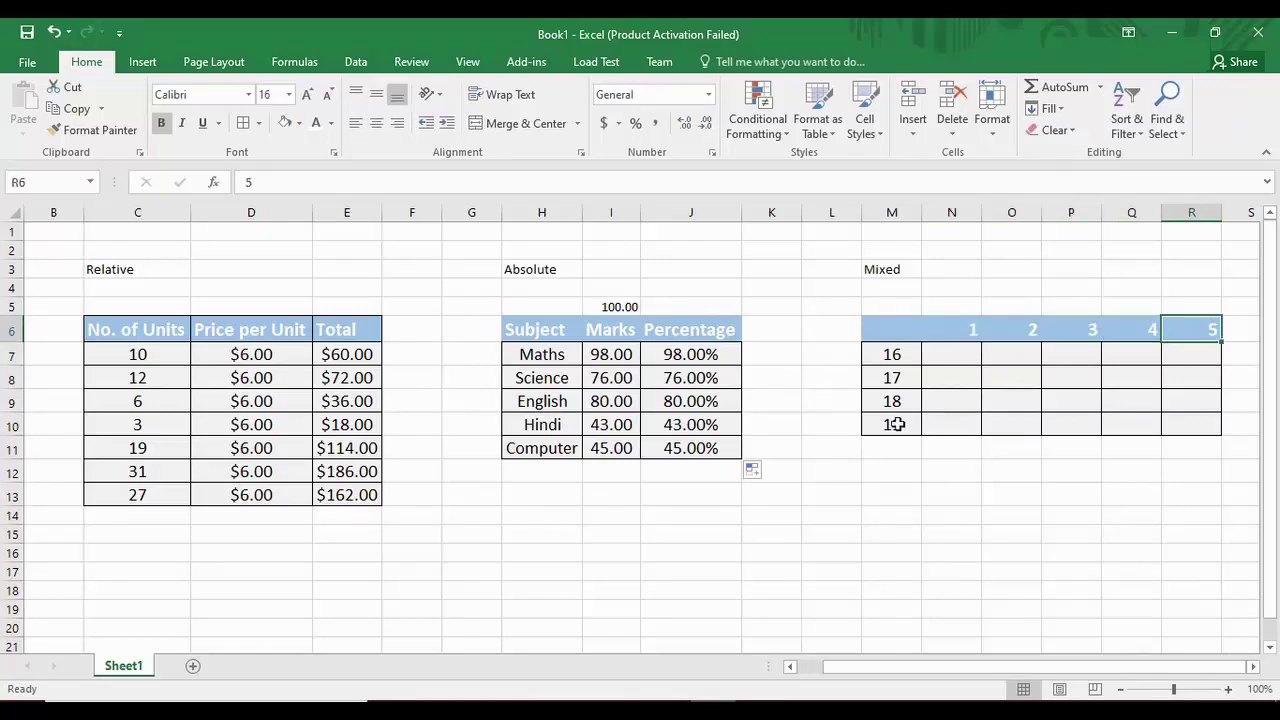
{"action": "left_click", "coordinate": [903, 359]}
{"action": "left_click", "coordinate": [895, 378]}
{"action": "left_click", "coordinate": [900, 401]}
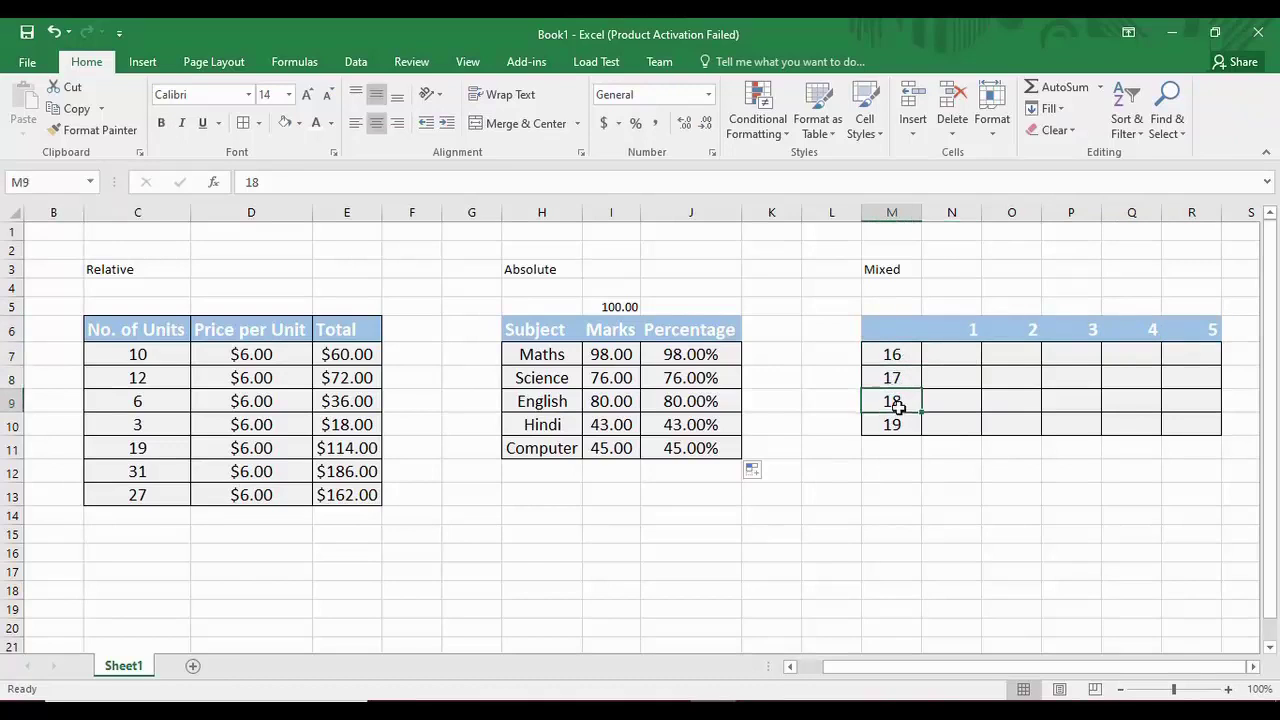
{"action": "left_click", "coordinate": [897, 428]}
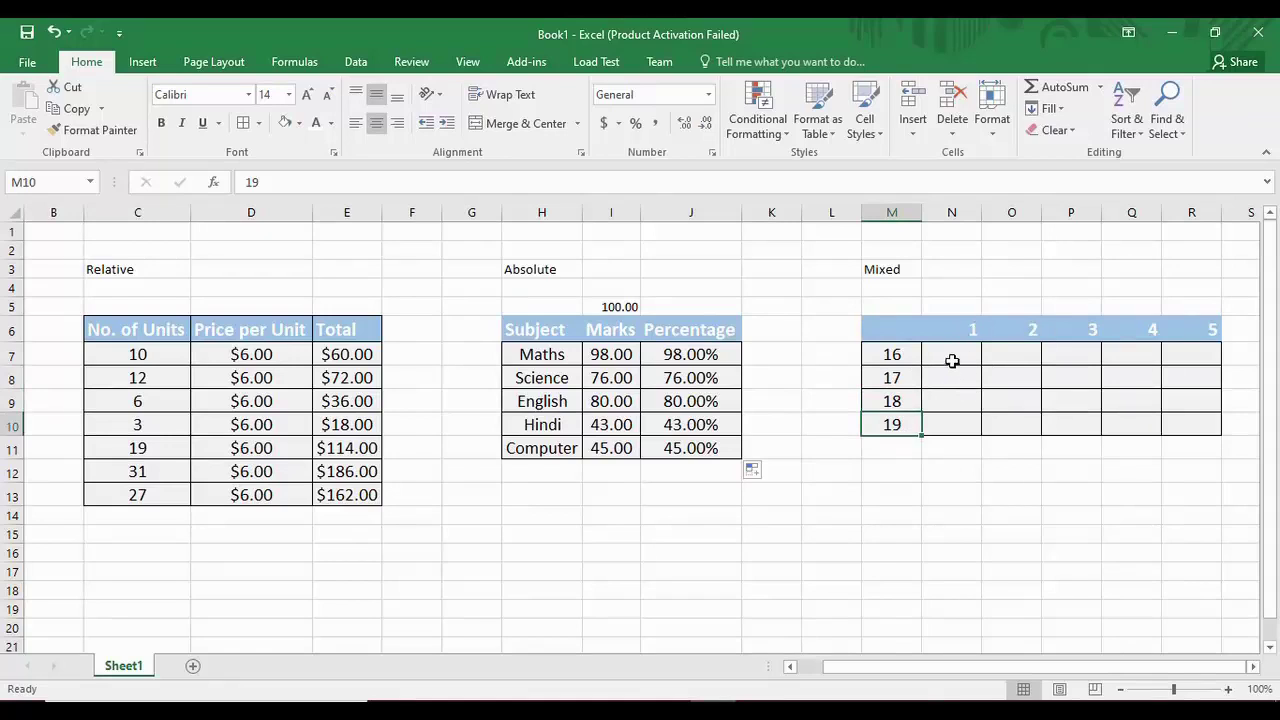
{"action": "left_click", "coordinate": [956, 360]}
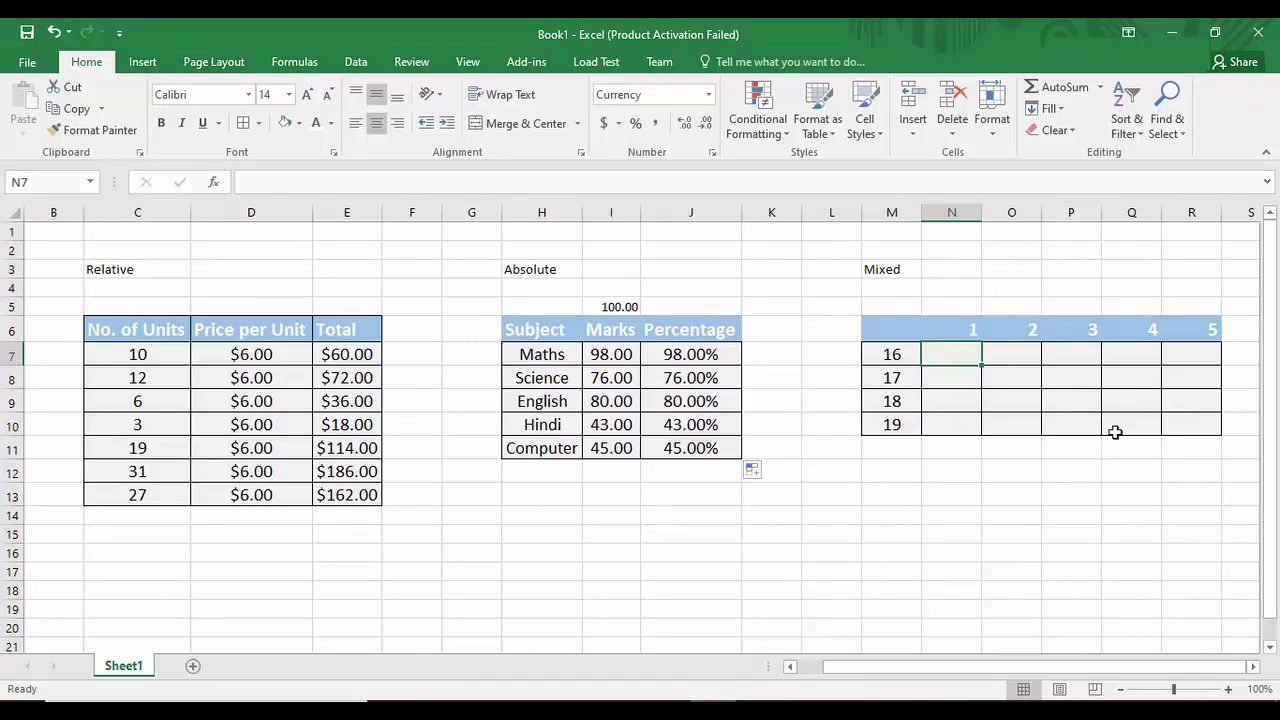
{"action": "left_click", "coordinate": [1201, 425]}
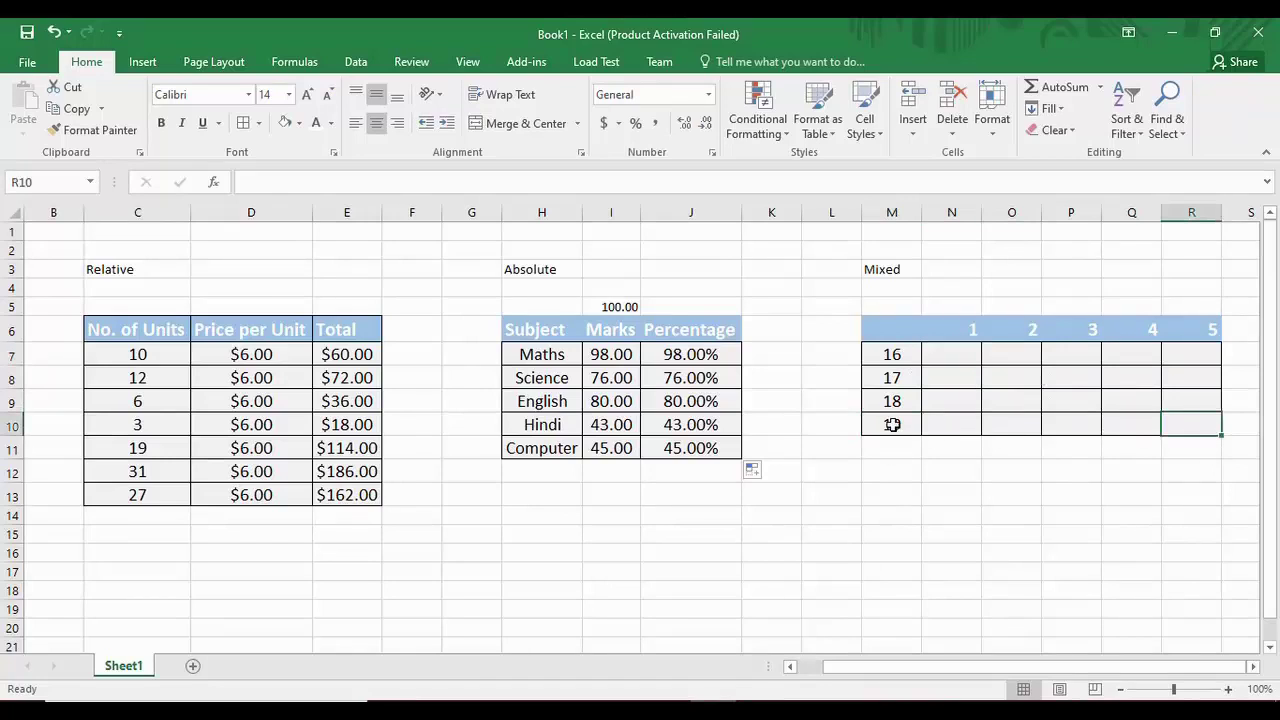
{"action": "left_click", "coordinate": [971, 364]}
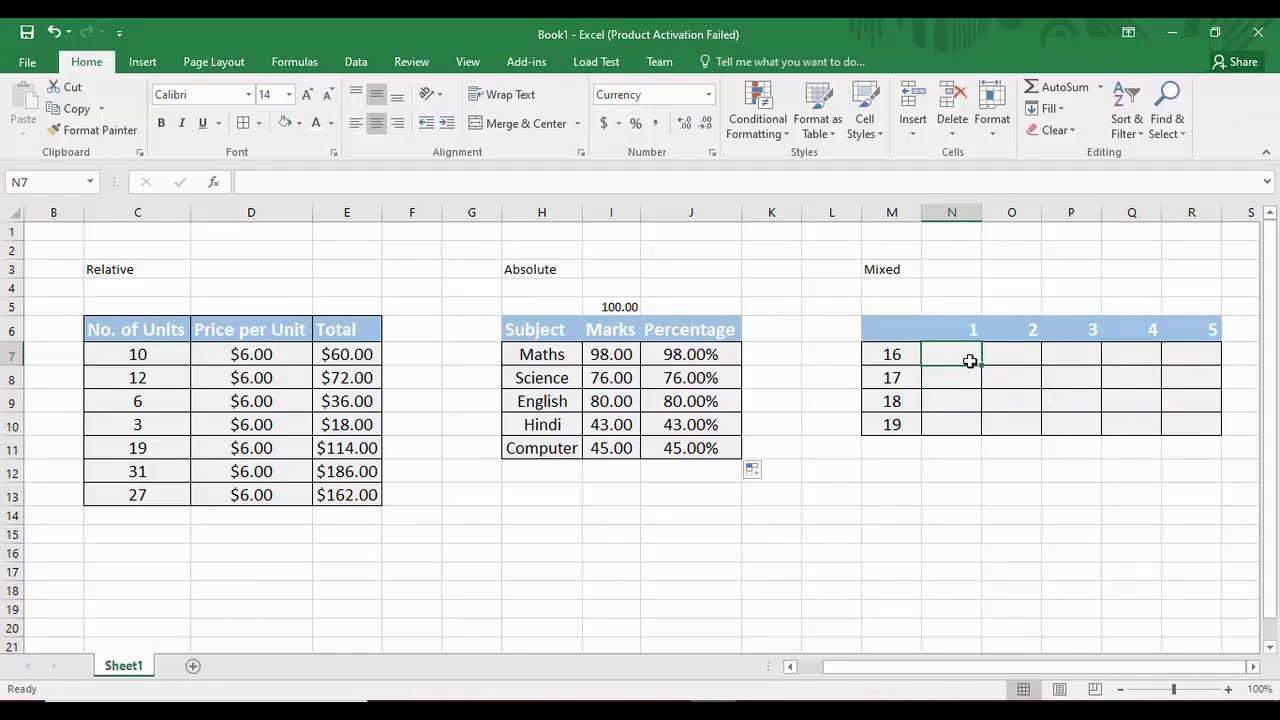
- Enter =M7*N6 in N7, showing $16.00, and select the product grid
{"action": "type", "text": "="}
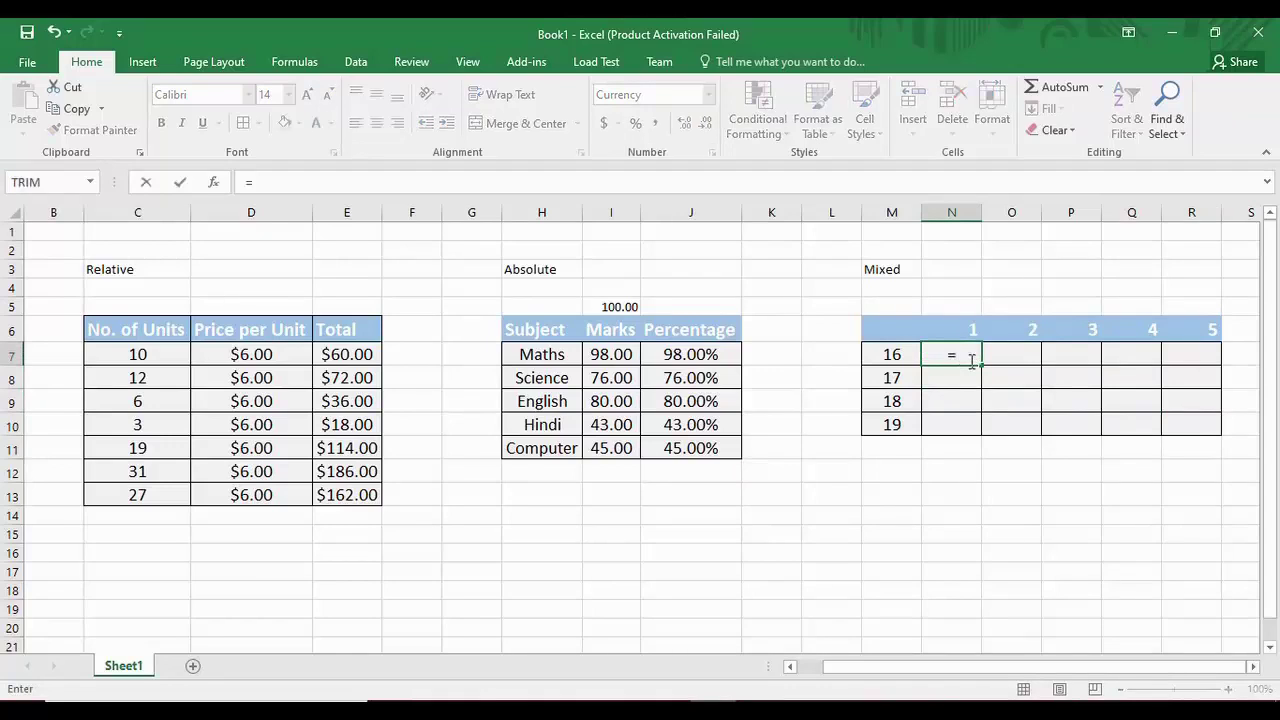
{"action": "left_click", "coordinate": [880, 355]}
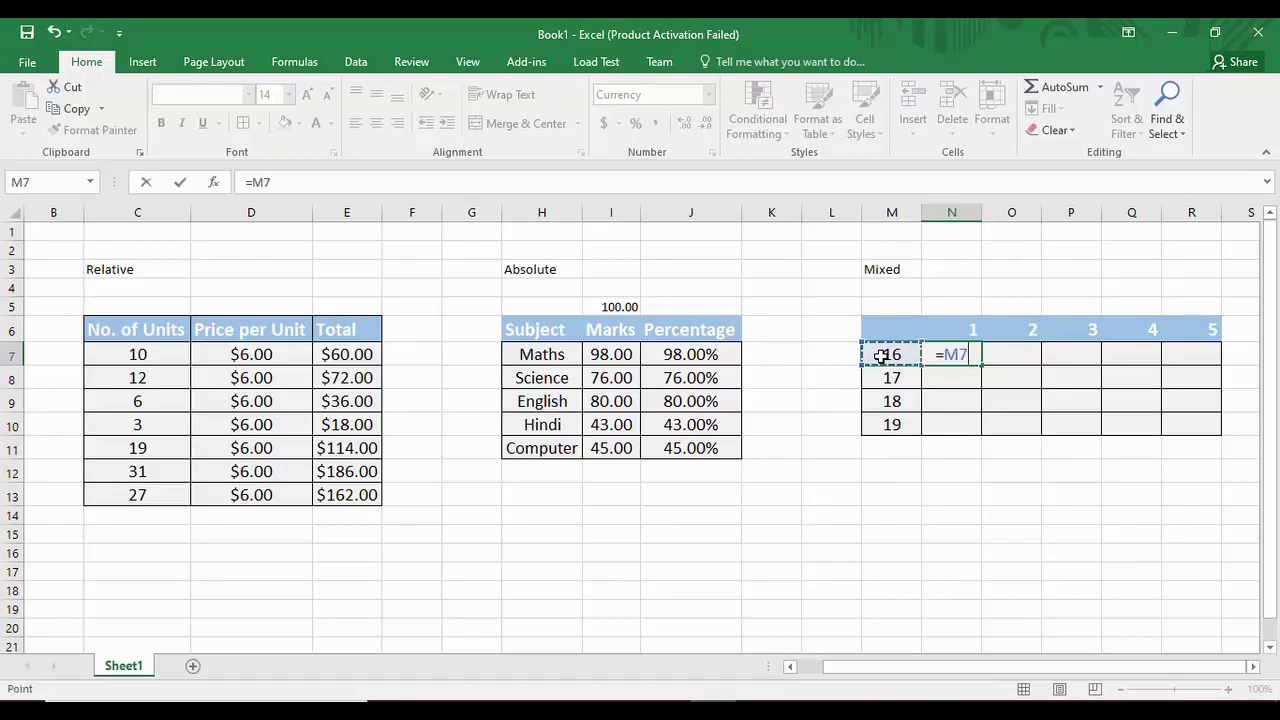
{"action": "type", "text": "*"}
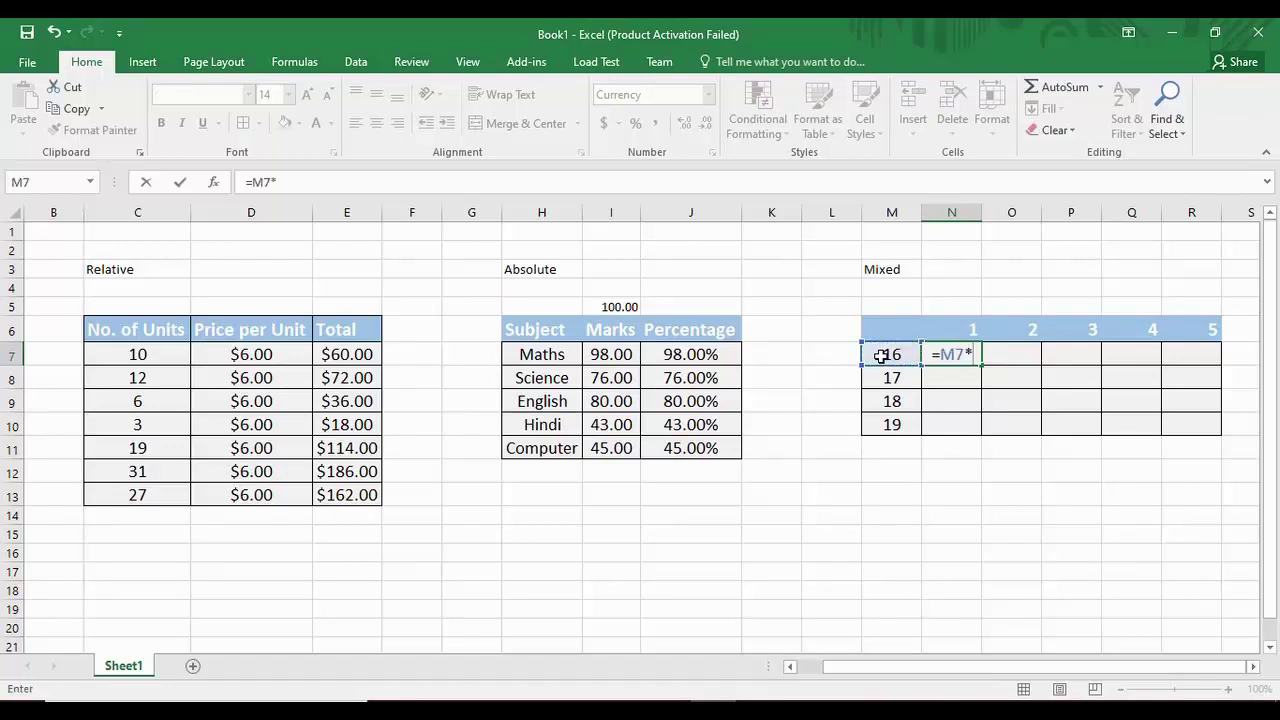
{"action": "left_click", "coordinate": [969, 332]}
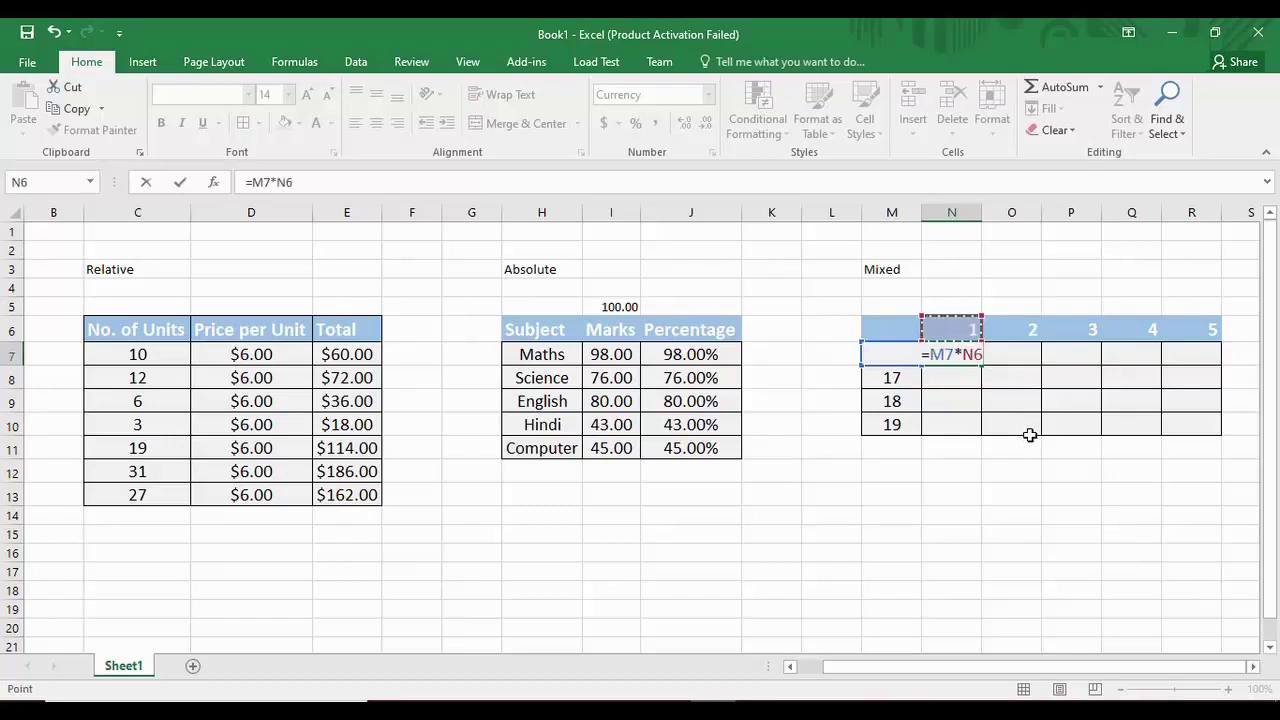
{"action": "key", "text": "Return"}
{"action": "left_click", "coordinate": [960, 357]}
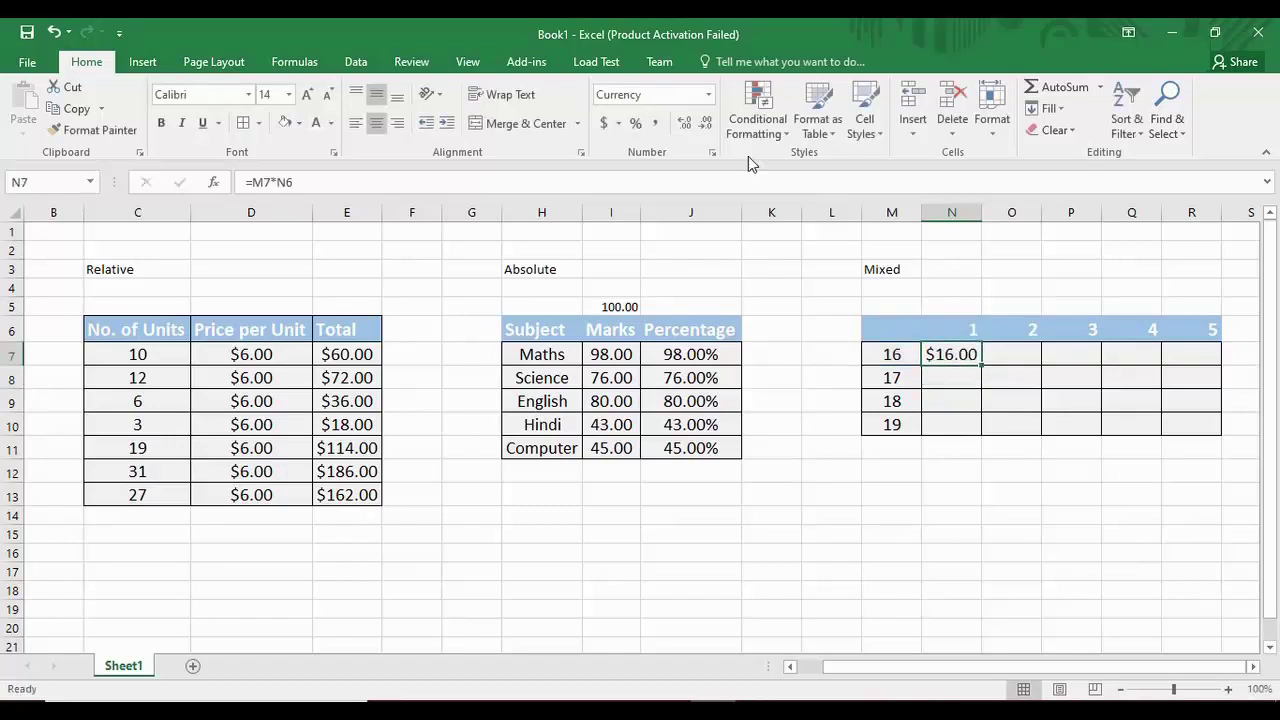
{"action": "left_click_drag", "start_coordinate": [981, 366], "coordinate": [1208, 424]}
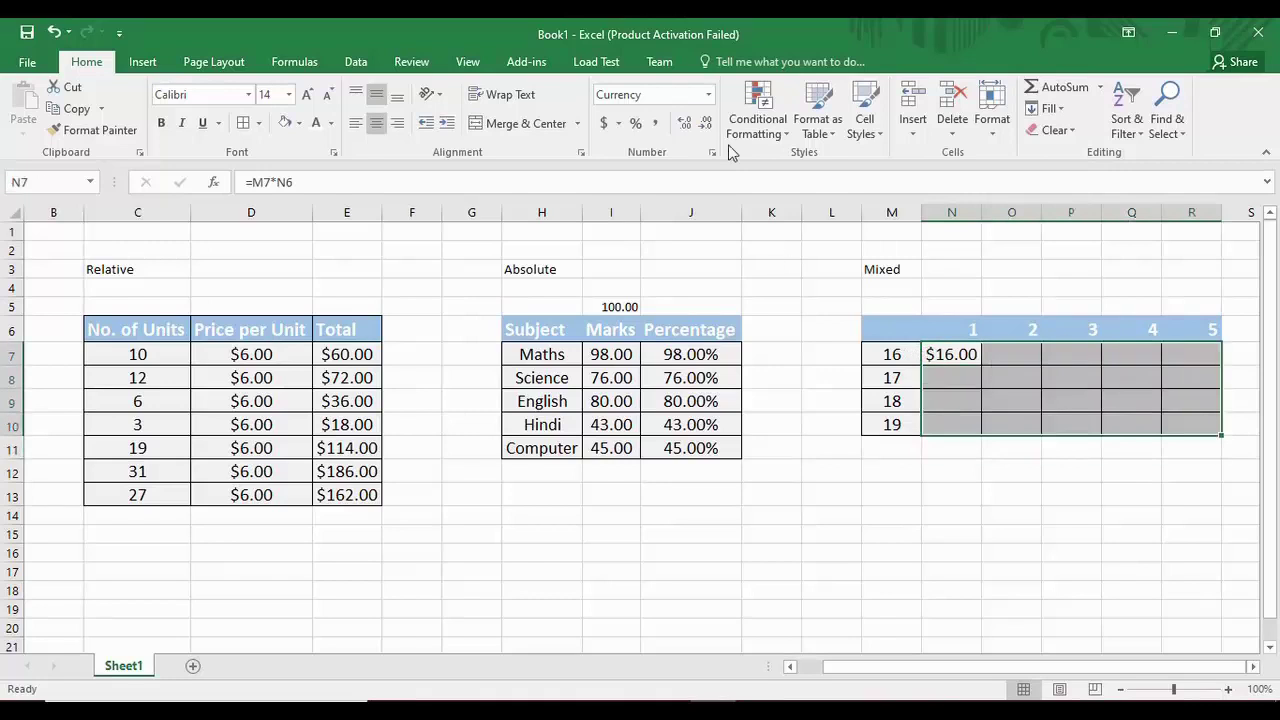
- Format the grid as Number and fill N7's formula down to N10
{"action": "left_click", "coordinate": [709, 94]}
{"action": "left_click", "coordinate": [668, 168]}
{"action": "left_click", "coordinate": [900, 355]}
{"action": "left_click", "coordinate": [966, 358]}
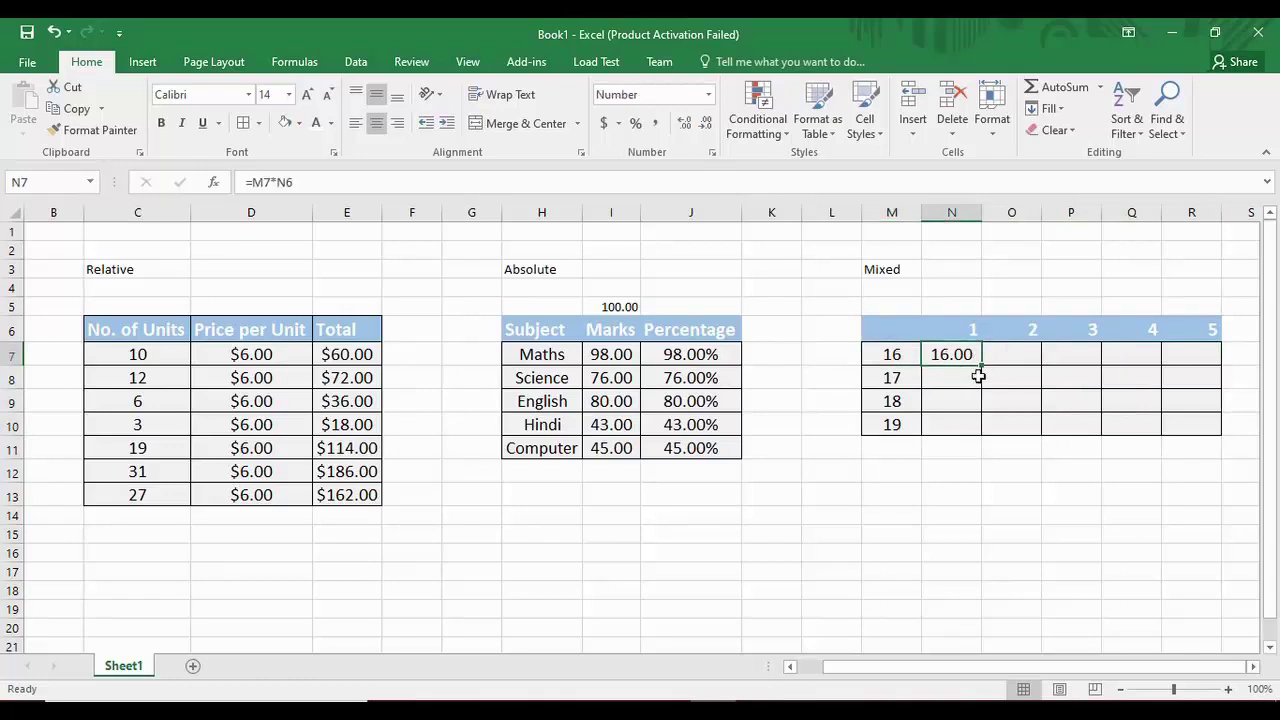
{"action": "left_click_drag", "start_coordinate": [983, 366], "coordinate": [984, 437]}
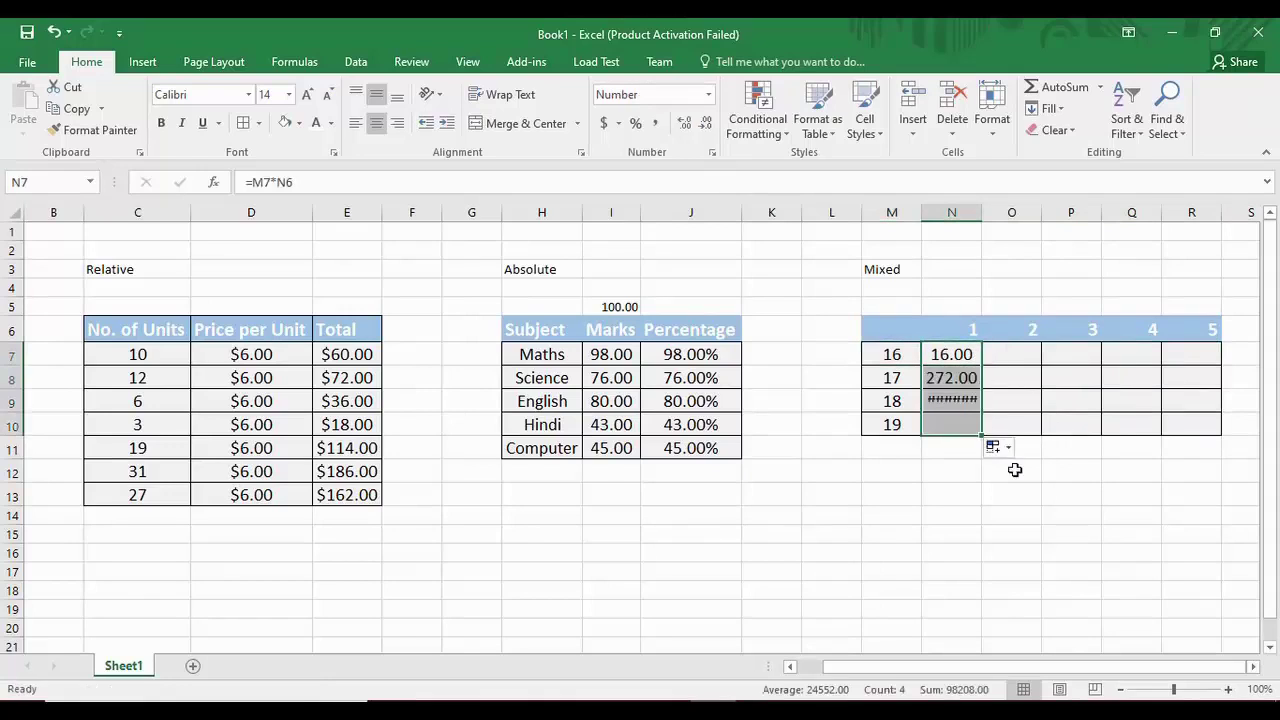
- Autofit column N so 16.00 through 93024.00 display fully
{"action": "left_click", "coordinate": [940, 210]}
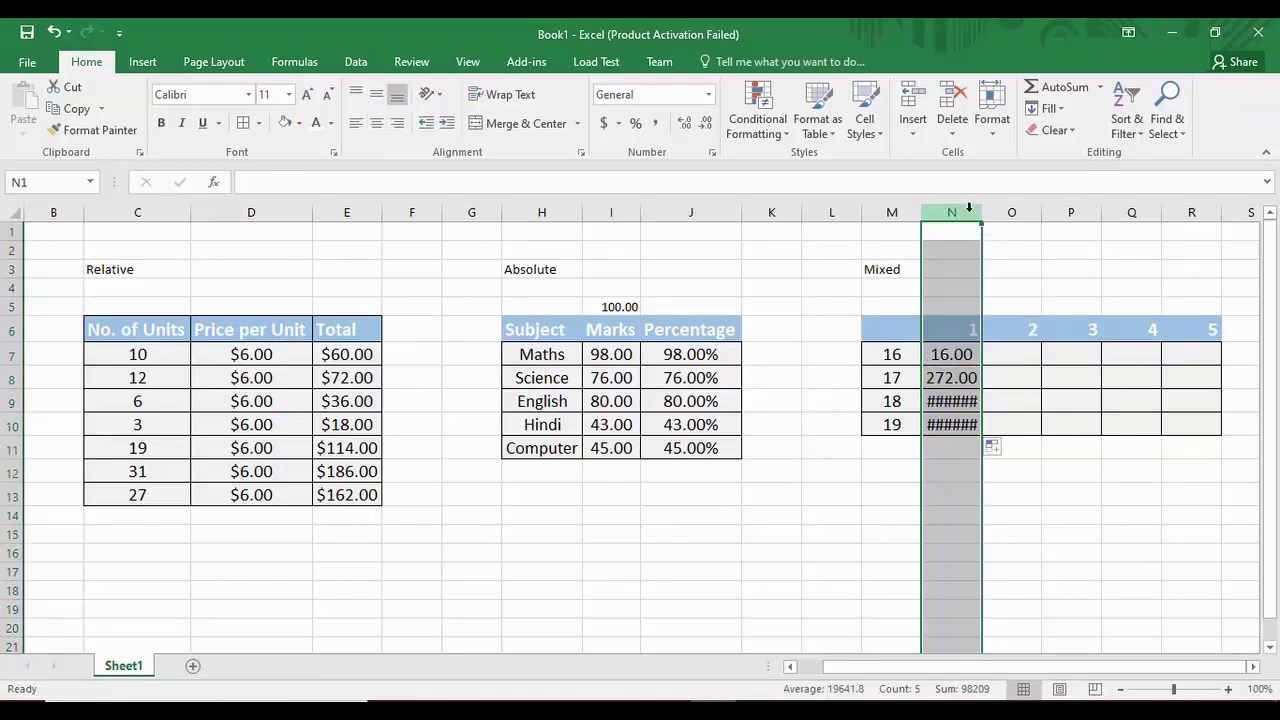
{"action": "double_click", "coordinate": [982, 212]}
{"action": "left_click", "coordinate": [1020, 286]}
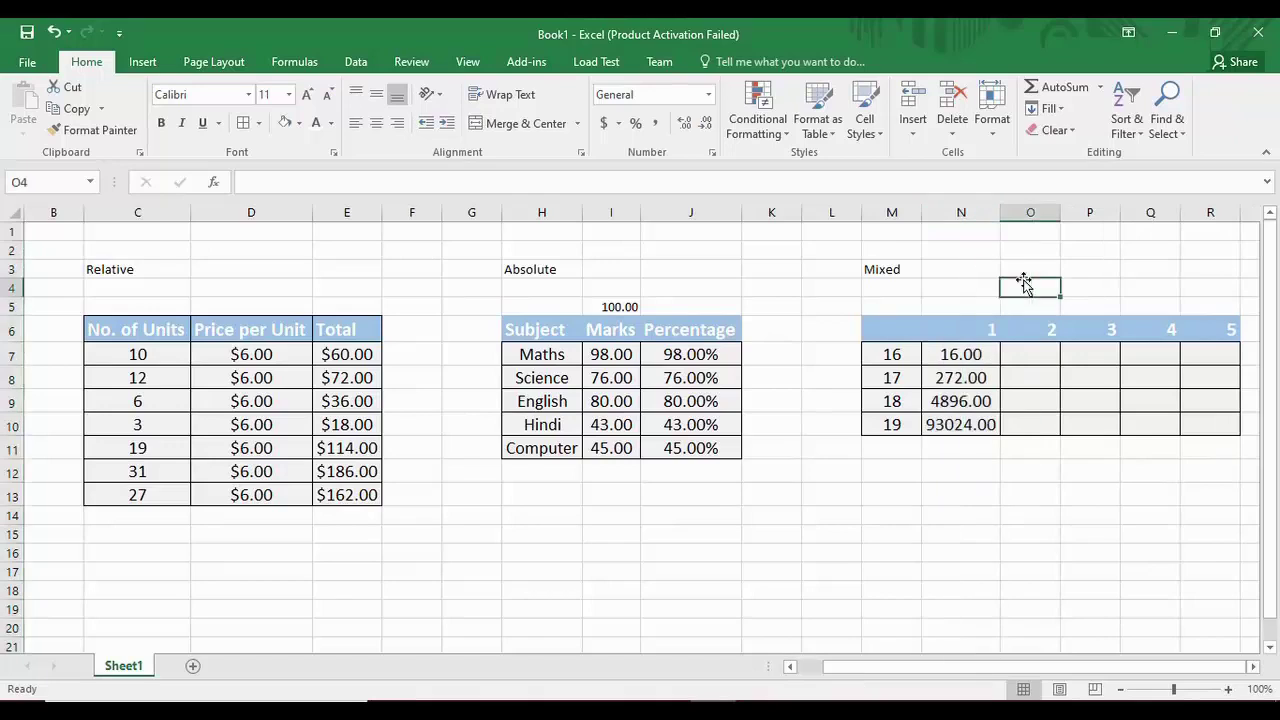
{"action": "left_click", "coordinate": [979, 403]}
{"action": "left_click", "coordinate": [977, 377]}
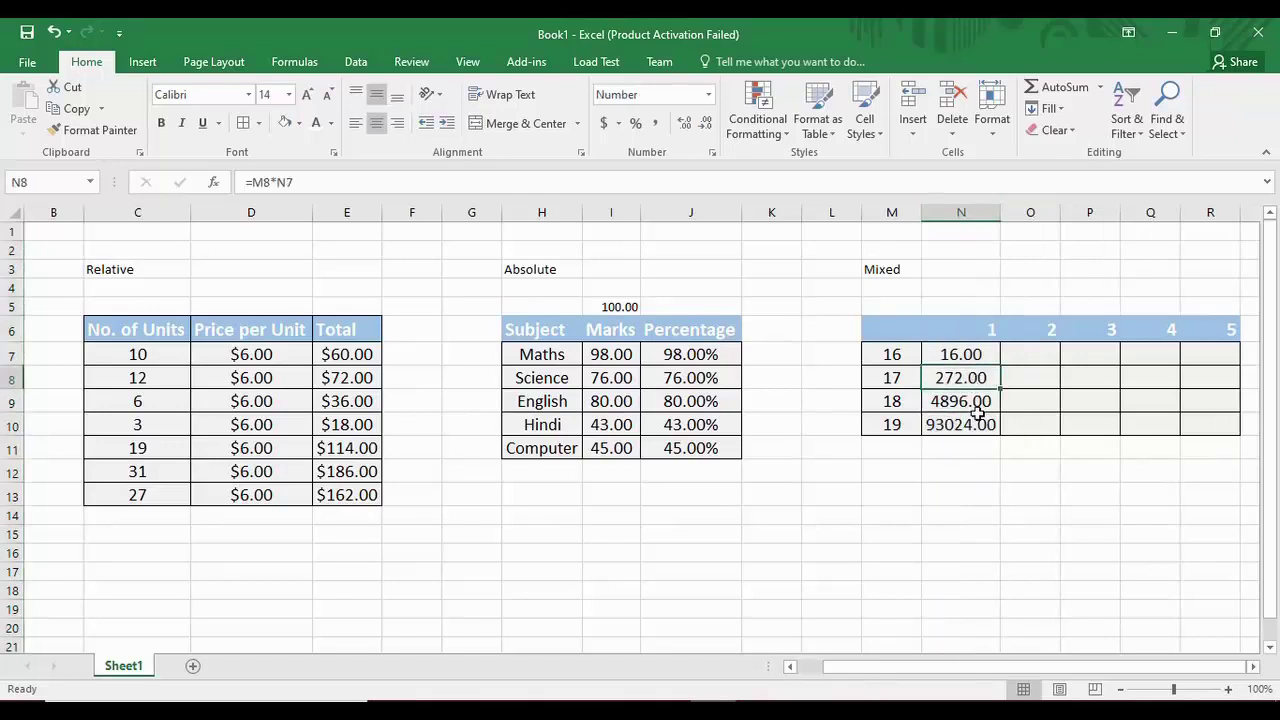
{"action": "left_click", "coordinate": [986, 357]}
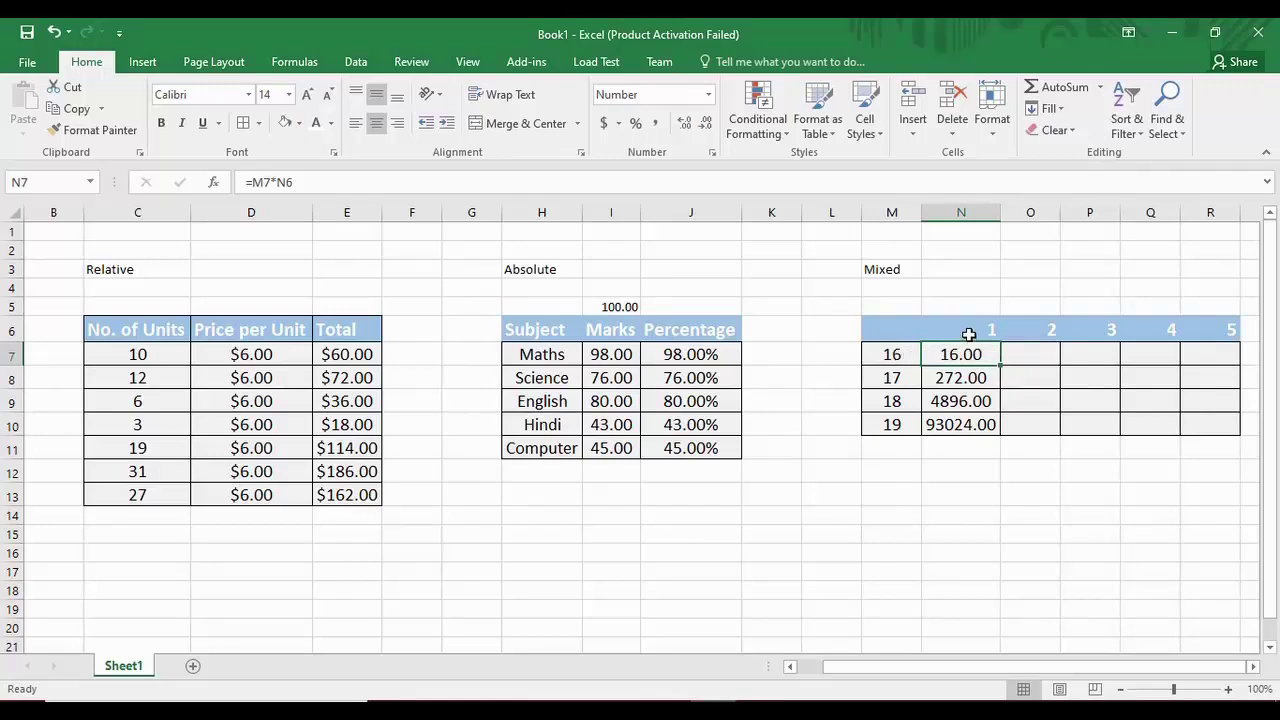
{"action": "left_click", "coordinate": [972, 379]}
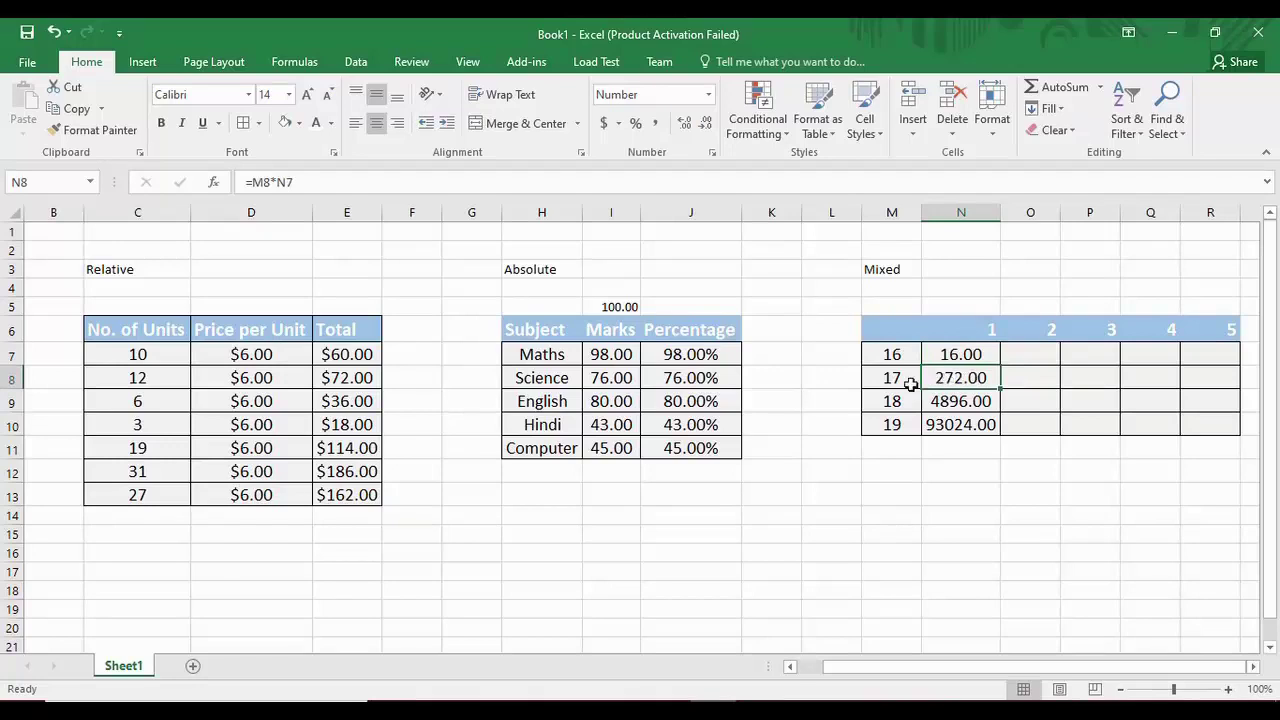
{"action": "left_click", "coordinate": [975, 355]}
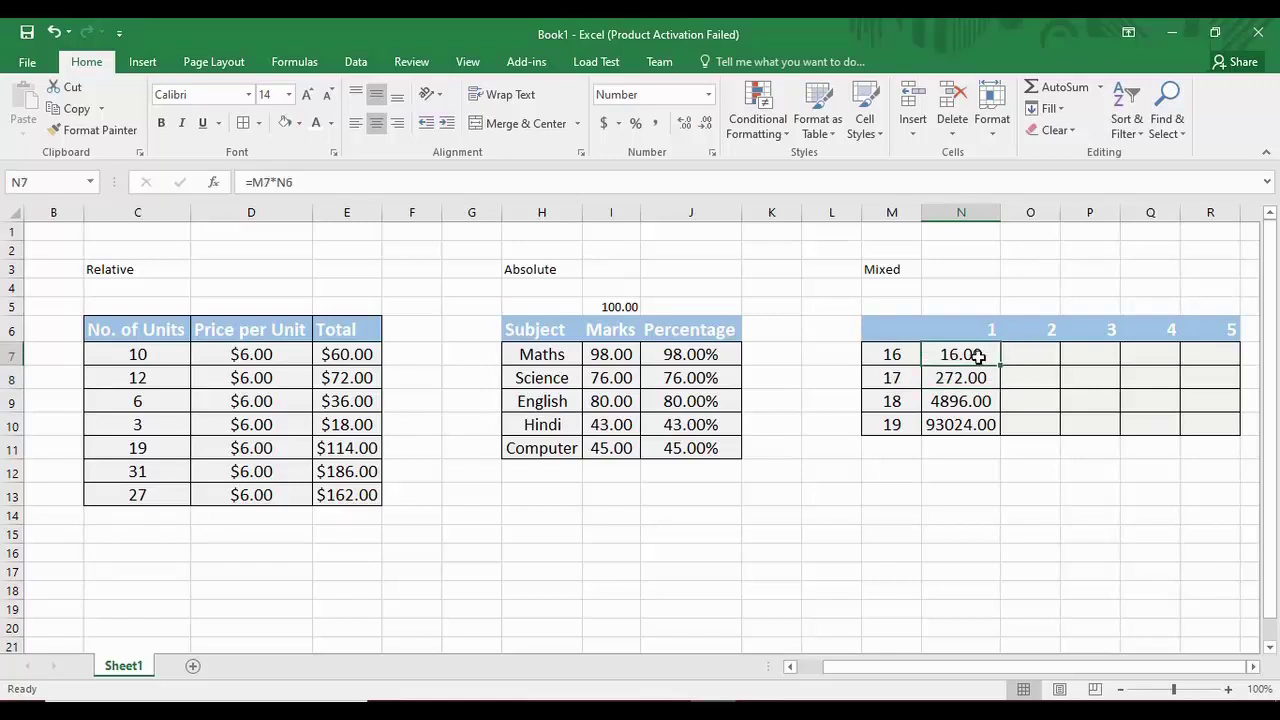
{"action": "left_click_drag", "start_coordinate": [905, 375], "coordinate": [966, 364]}
{"action": "left_click", "coordinate": [964, 362]}
{"action": "left_click", "coordinate": [894, 379]}
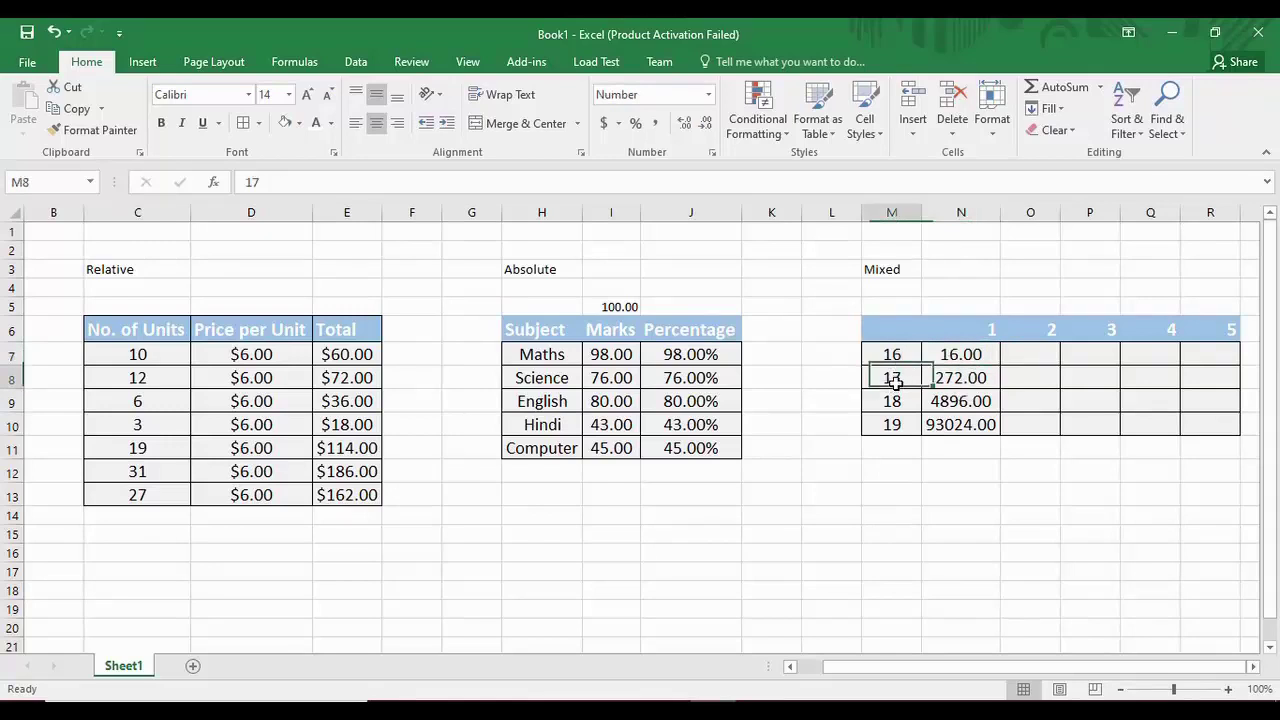
{"action": "left_click", "coordinate": [977, 350]}
{"action": "left_click", "coordinate": [970, 375]}
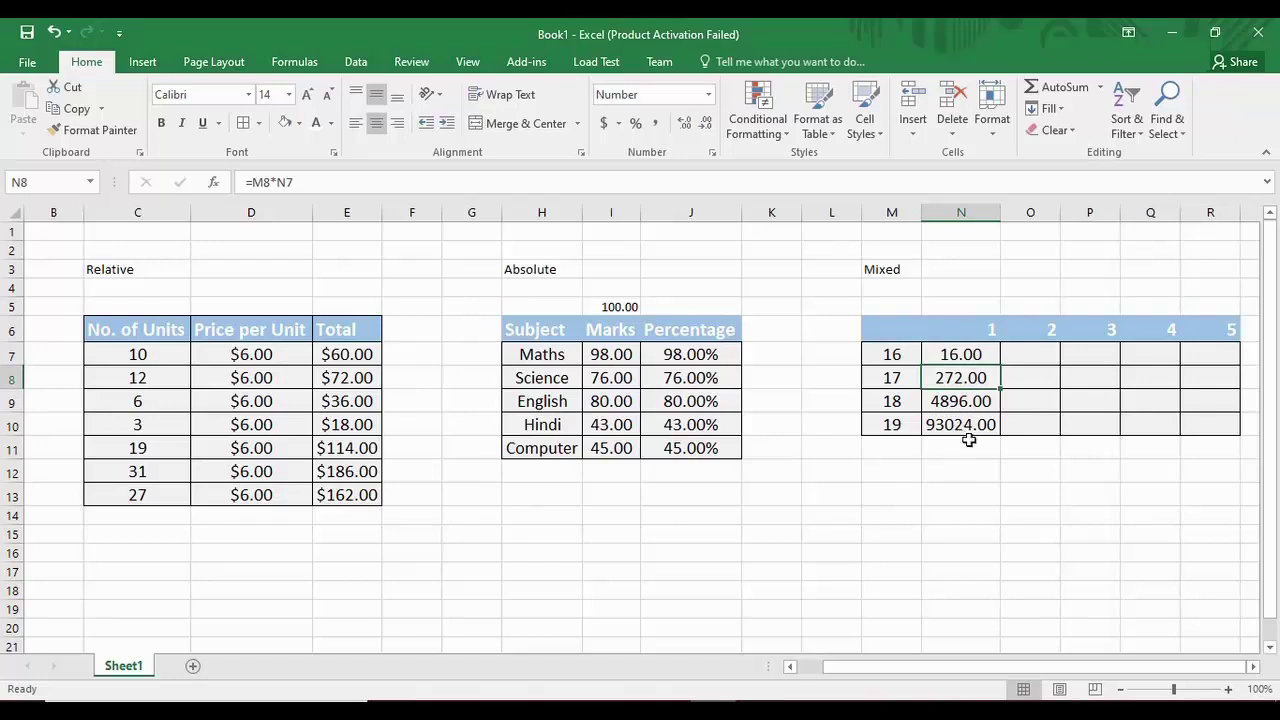
{"action": "left_click", "coordinate": [960, 212]}
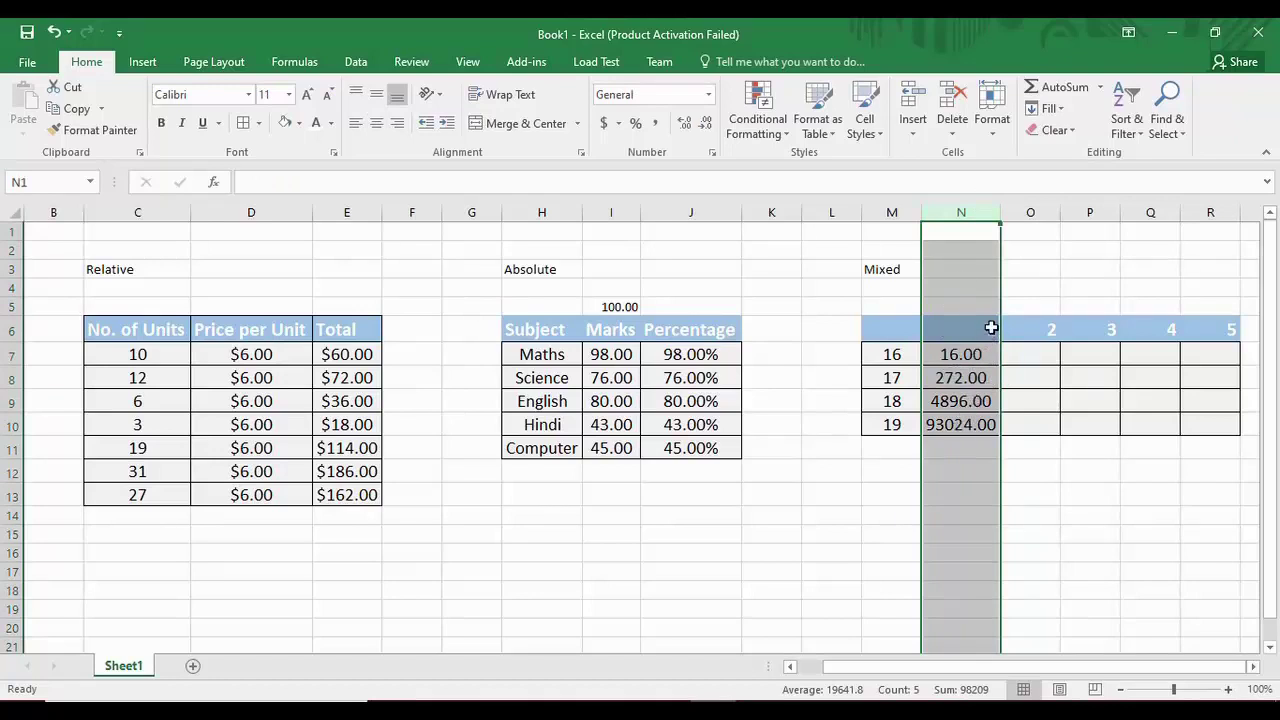
{"action": "left_click", "coordinate": [1030, 212]}
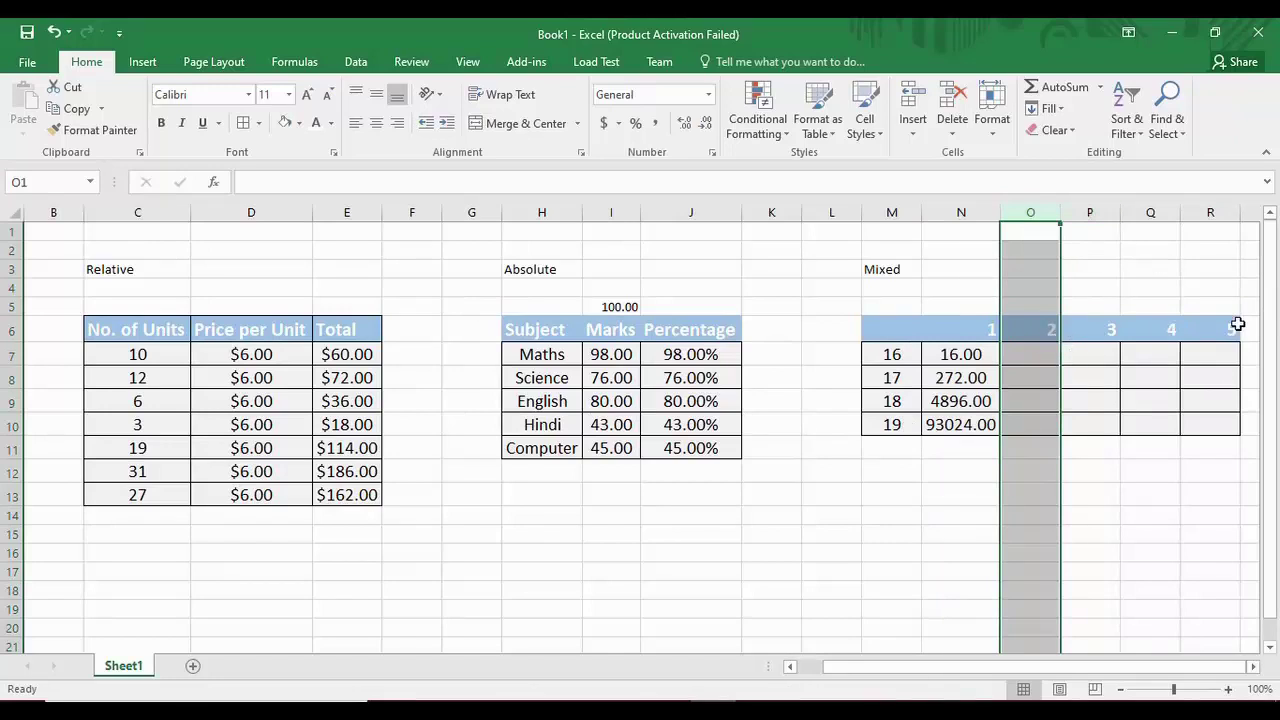
{"action": "left_click", "coordinate": [967, 361]}
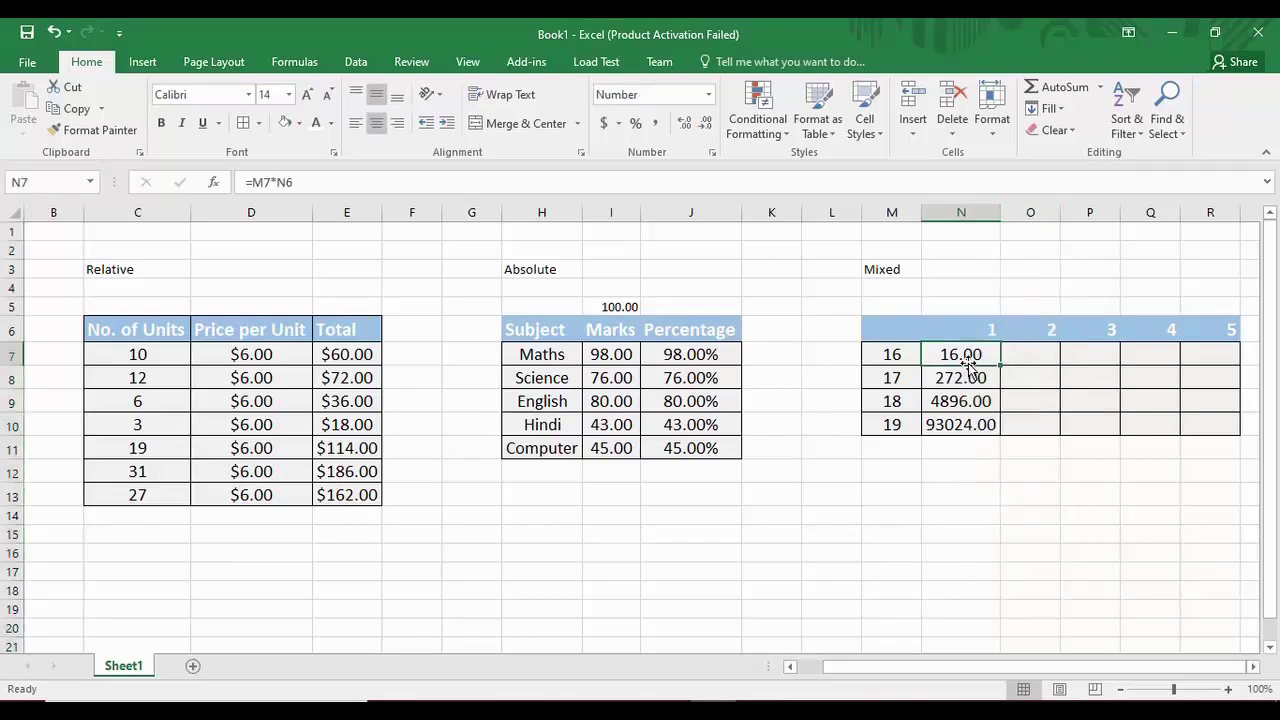
- Enter the mixed-reference formula =$M7*N$6 in N7, giving 16.00 for 16 × 1
{"action": "type", "text": "="}
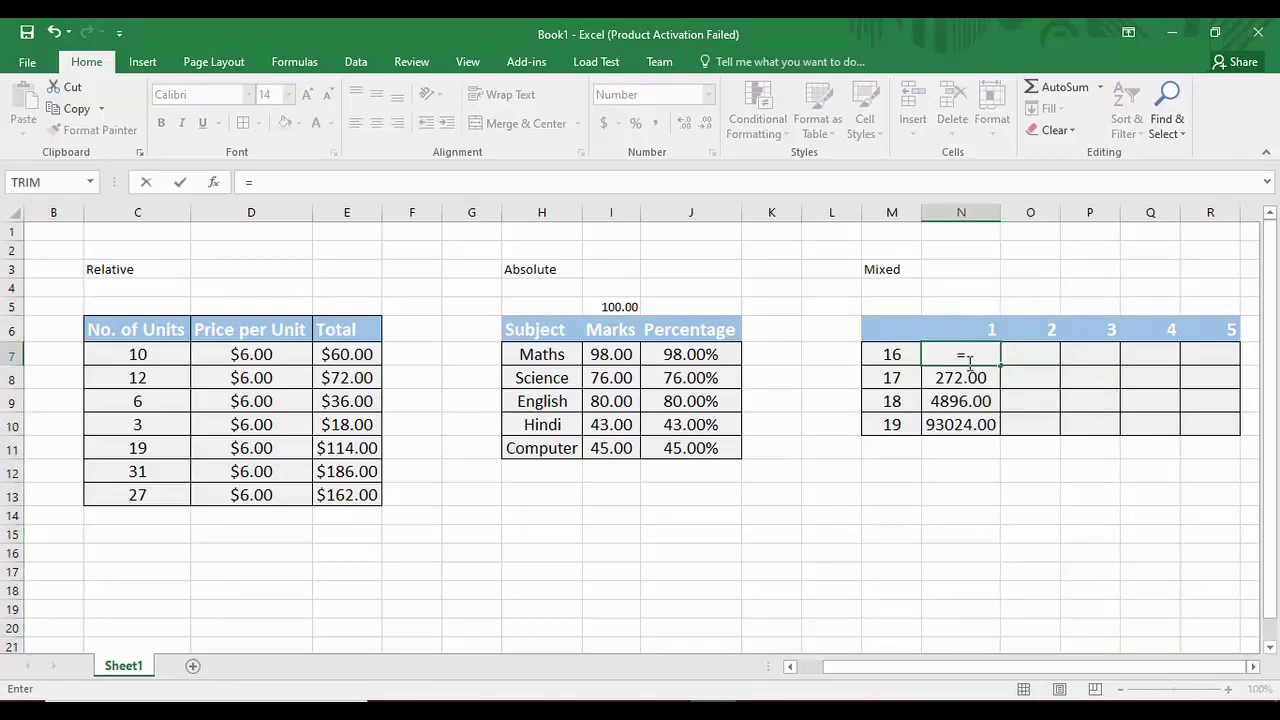
{"action": "type", "text": "M"}
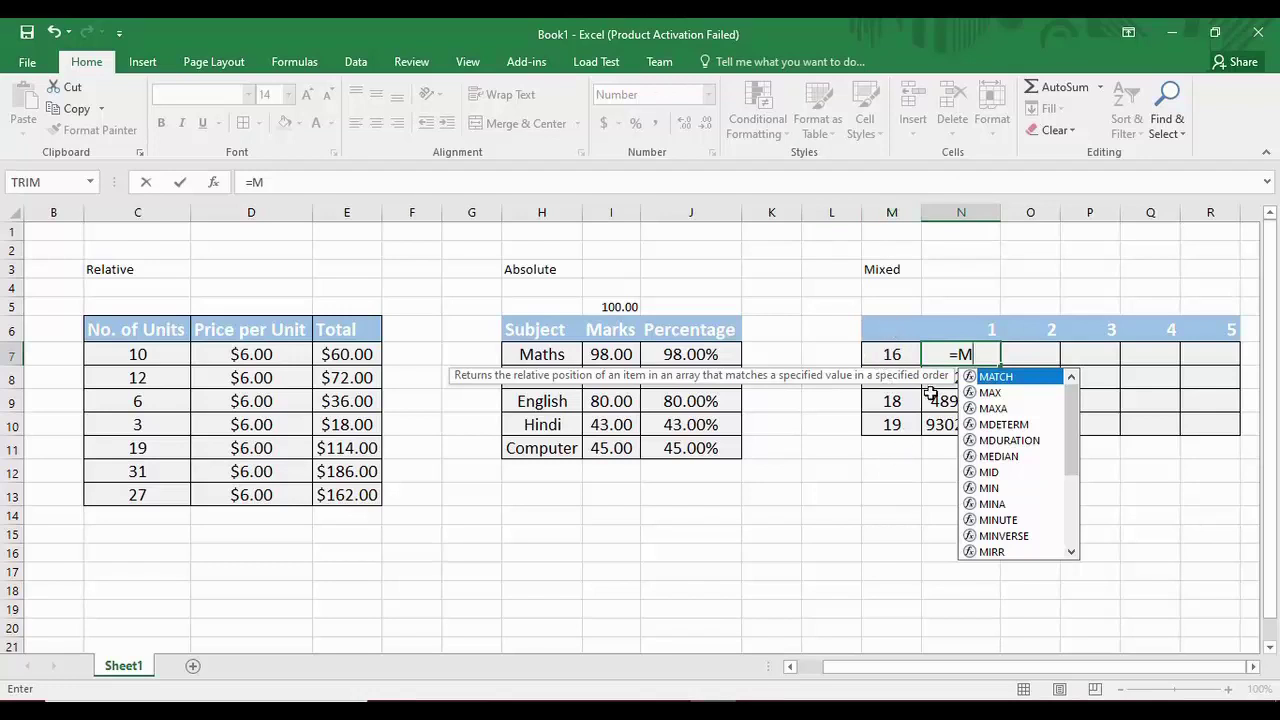
{"action": "key", "text": "Left"}
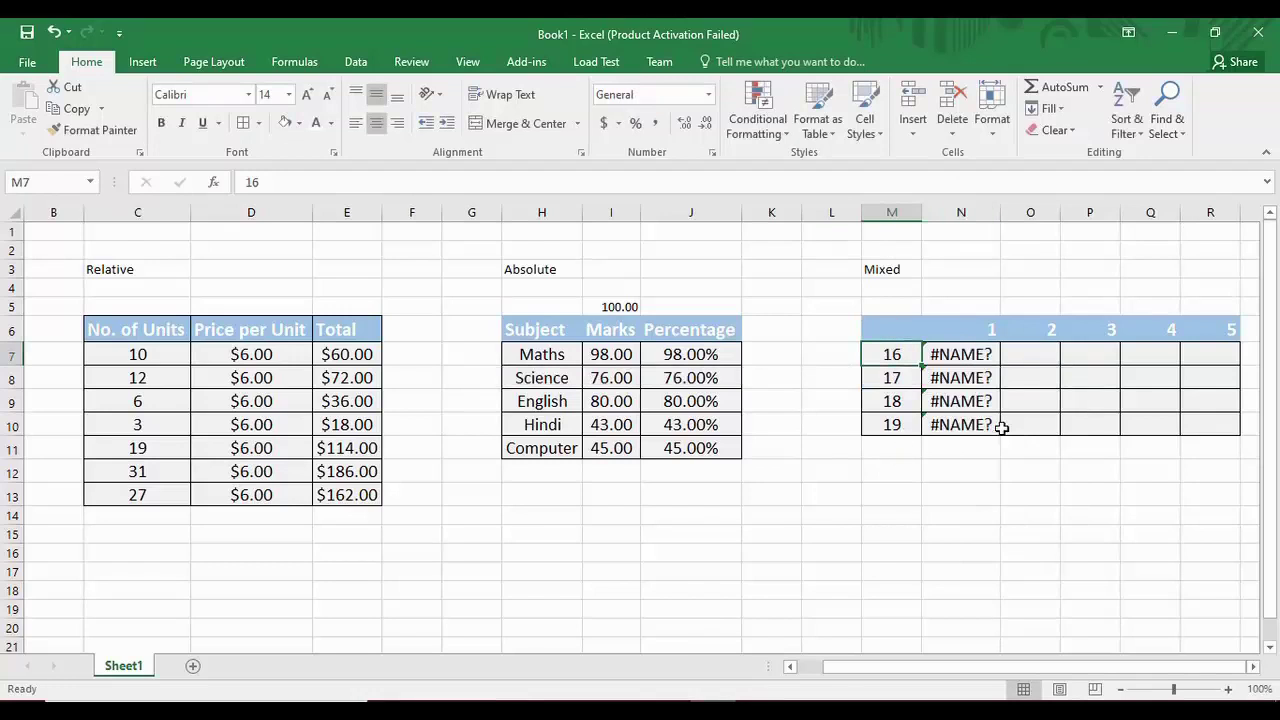
{"action": "left_click", "coordinate": [968, 354]}
{"action": "type", "text": "="}
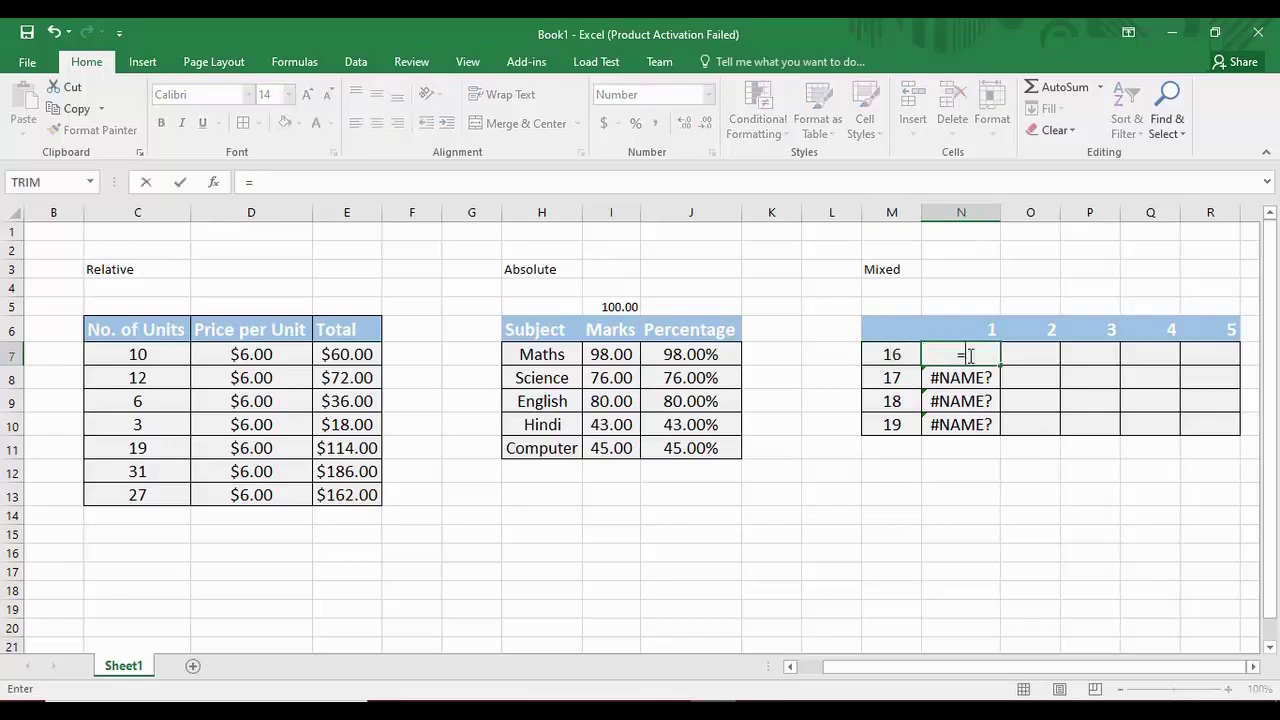
{"action": "type", "text": "$M"}
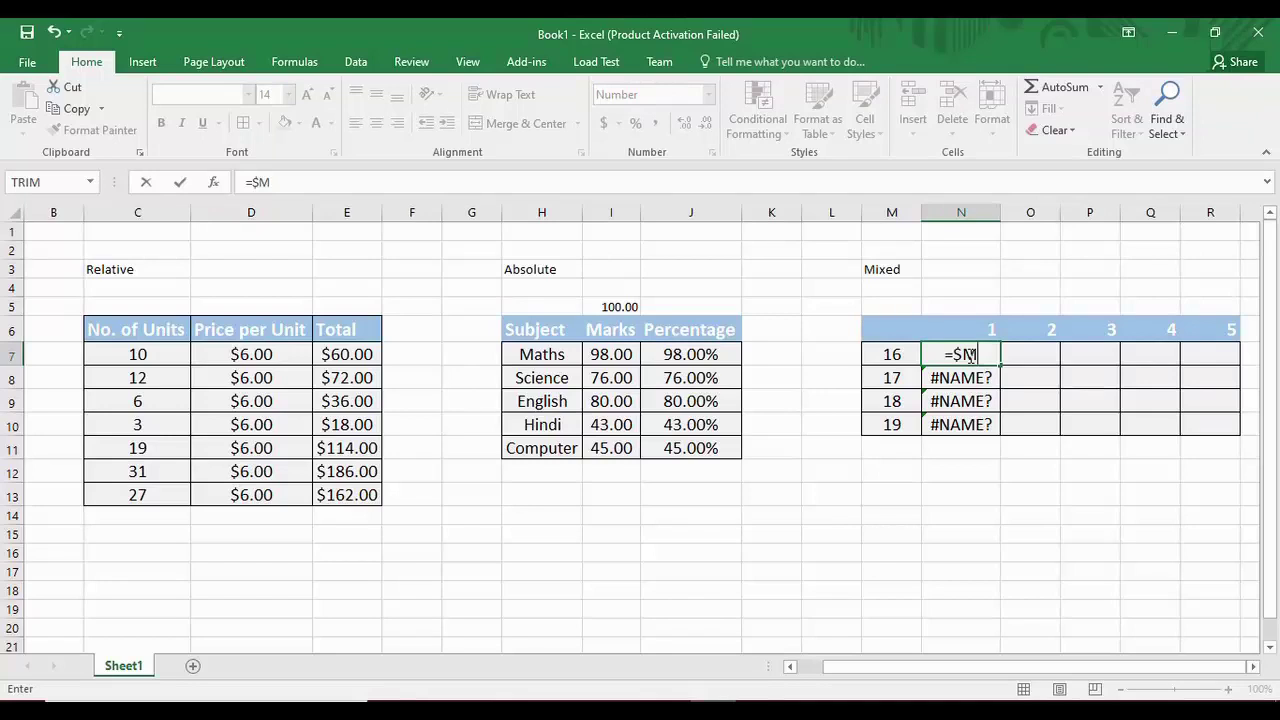
{"action": "type", "text": "7"}
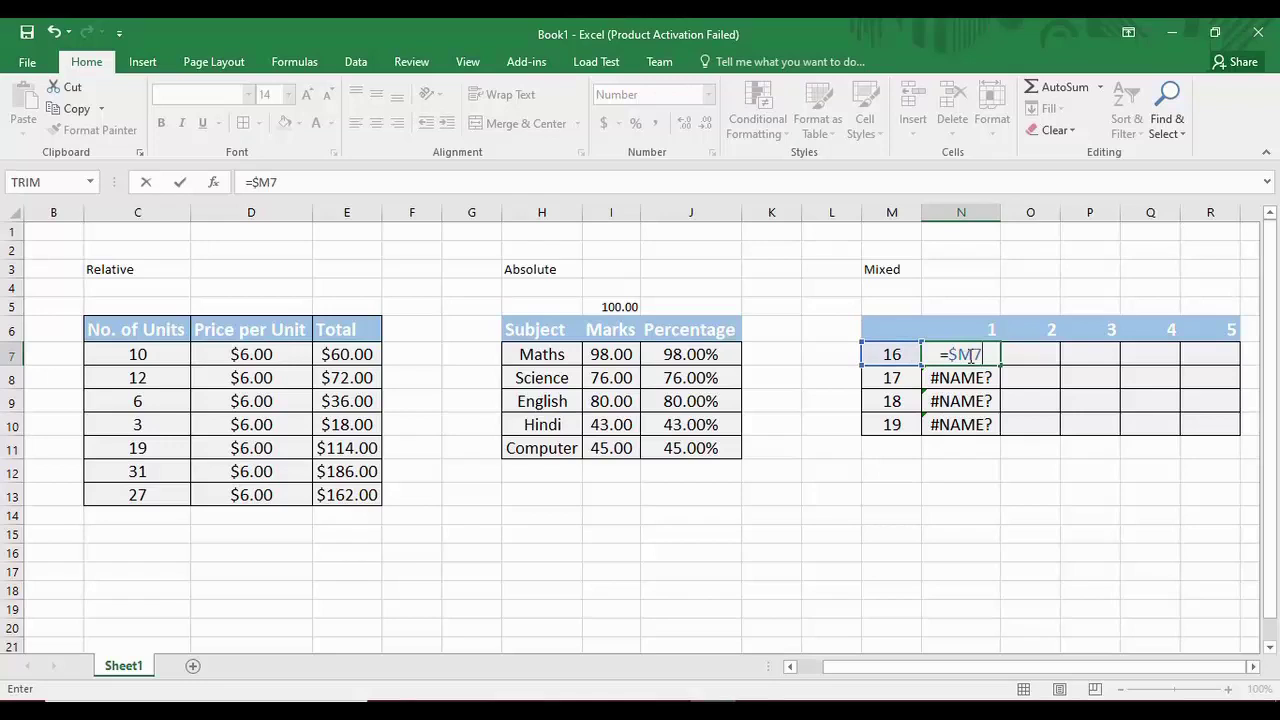
{"action": "type", "text": "*"}
{"action": "type", "text": "N"}
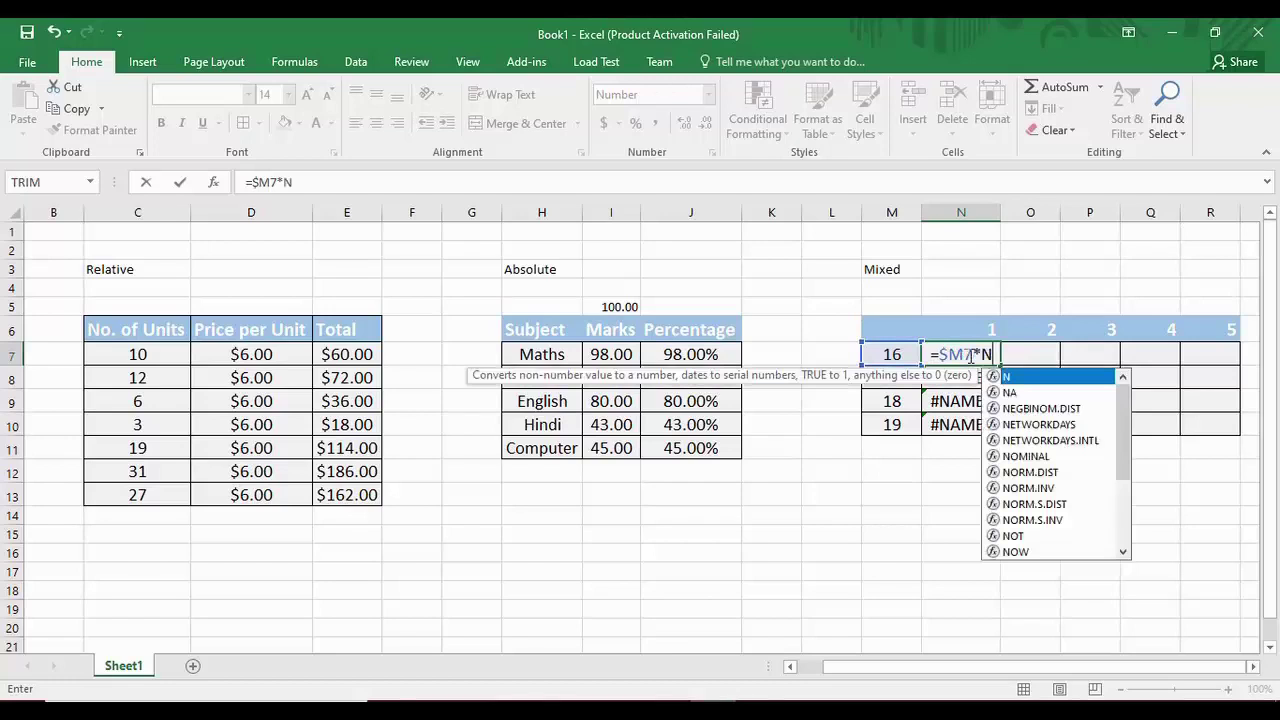
{"action": "type", "text": "$"}
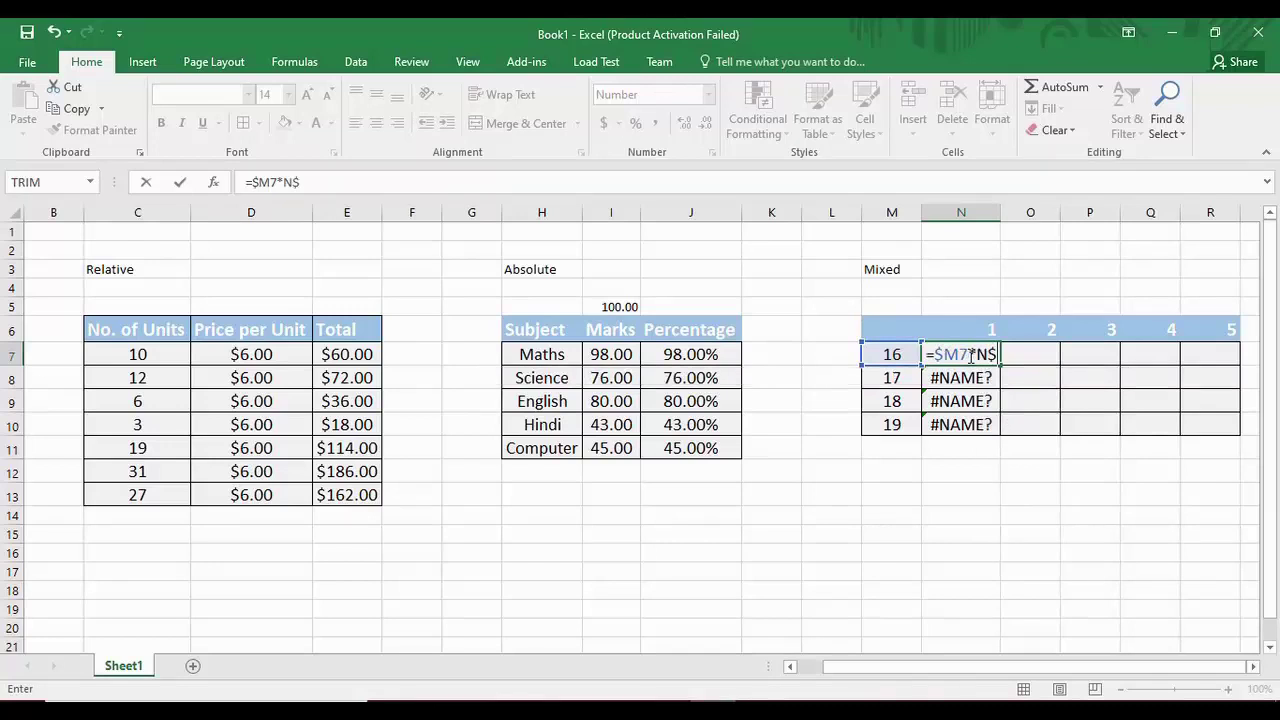
{"action": "type", "text": "6"}
{"action": "key", "text": "ctrl+Return"}
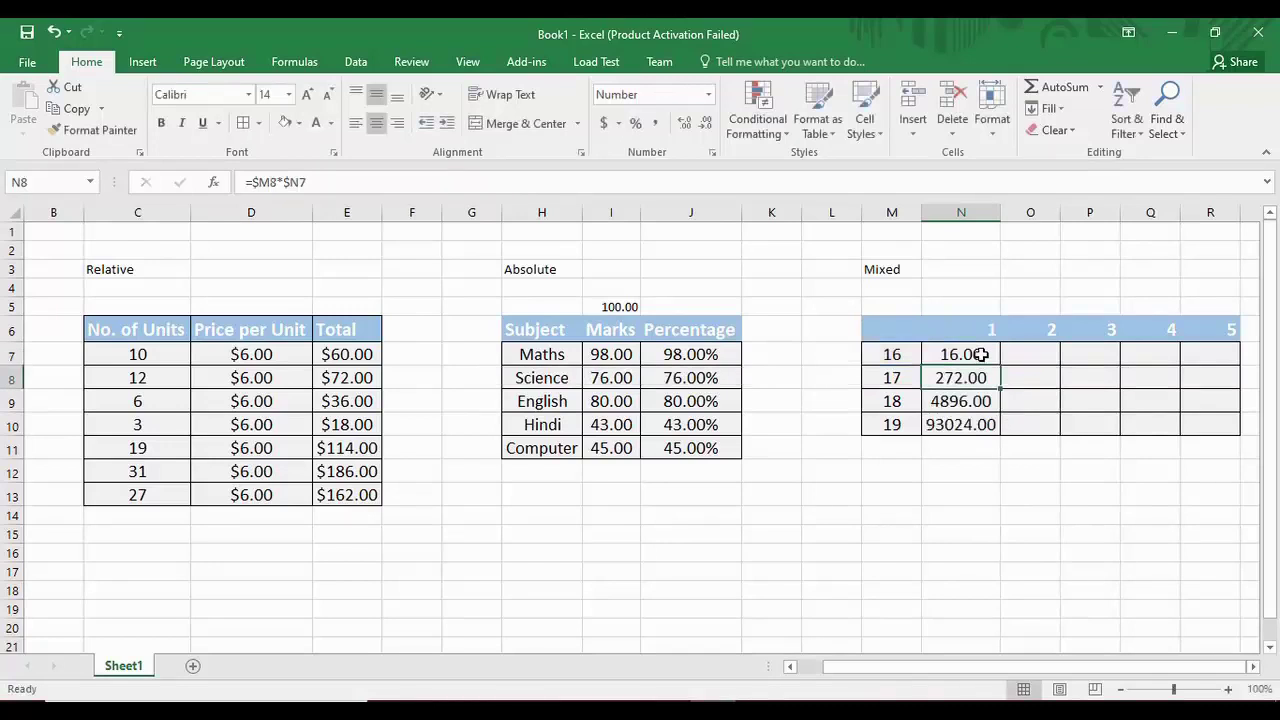
- Fill N7's formula down to N10 and across to R7, then check the copied formulas in O7–R7
{"action": "left_click_drag", "start_coordinate": [1001, 369], "coordinate": [1000, 432]}
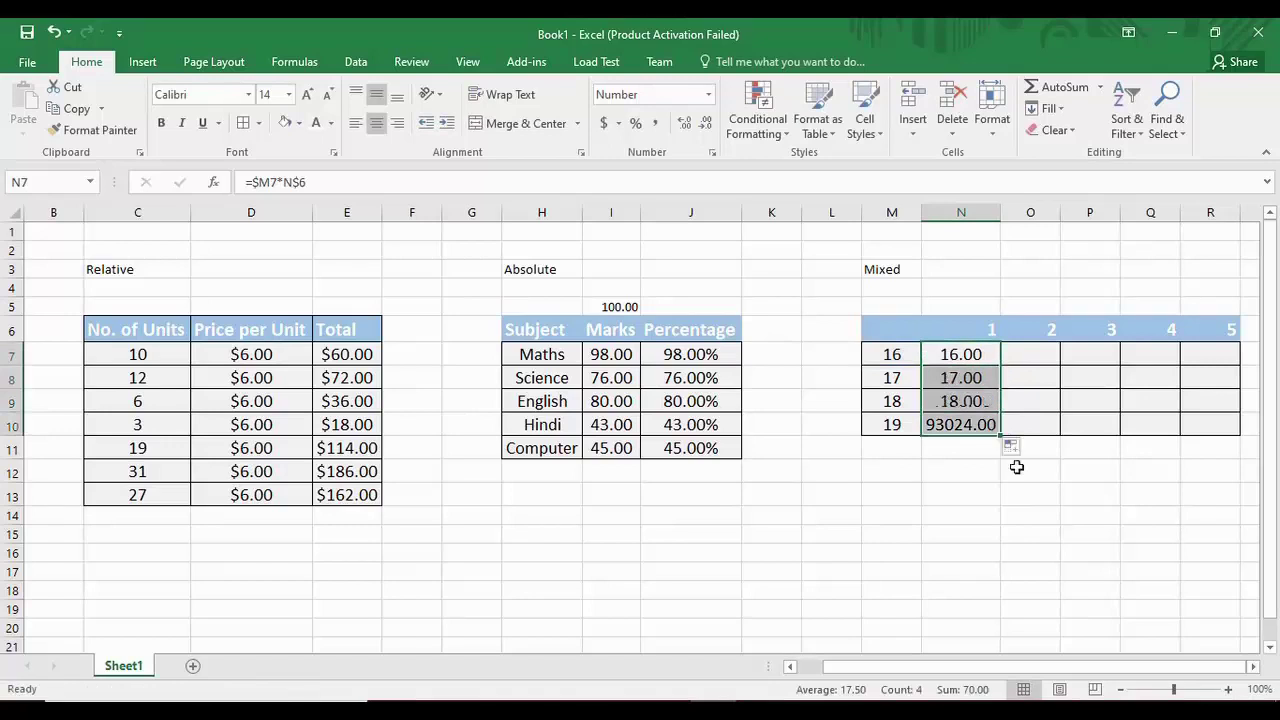
{"action": "left_click", "coordinate": [988, 356]}
{"action": "left_click_drag", "start_coordinate": [1001, 366], "coordinate": [1235, 433]}
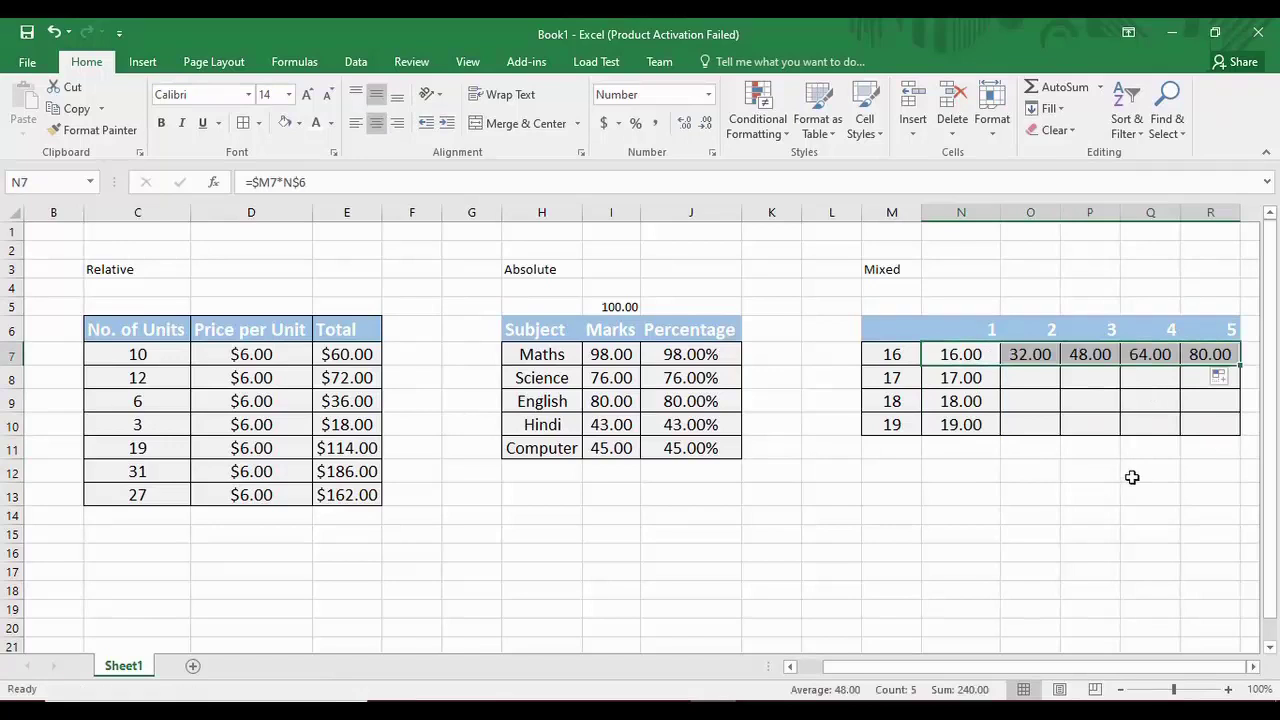
{"action": "left_click", "coordinate": [1032, 480]}
{"action": "left_click", "coordinate": [1025, 352]}
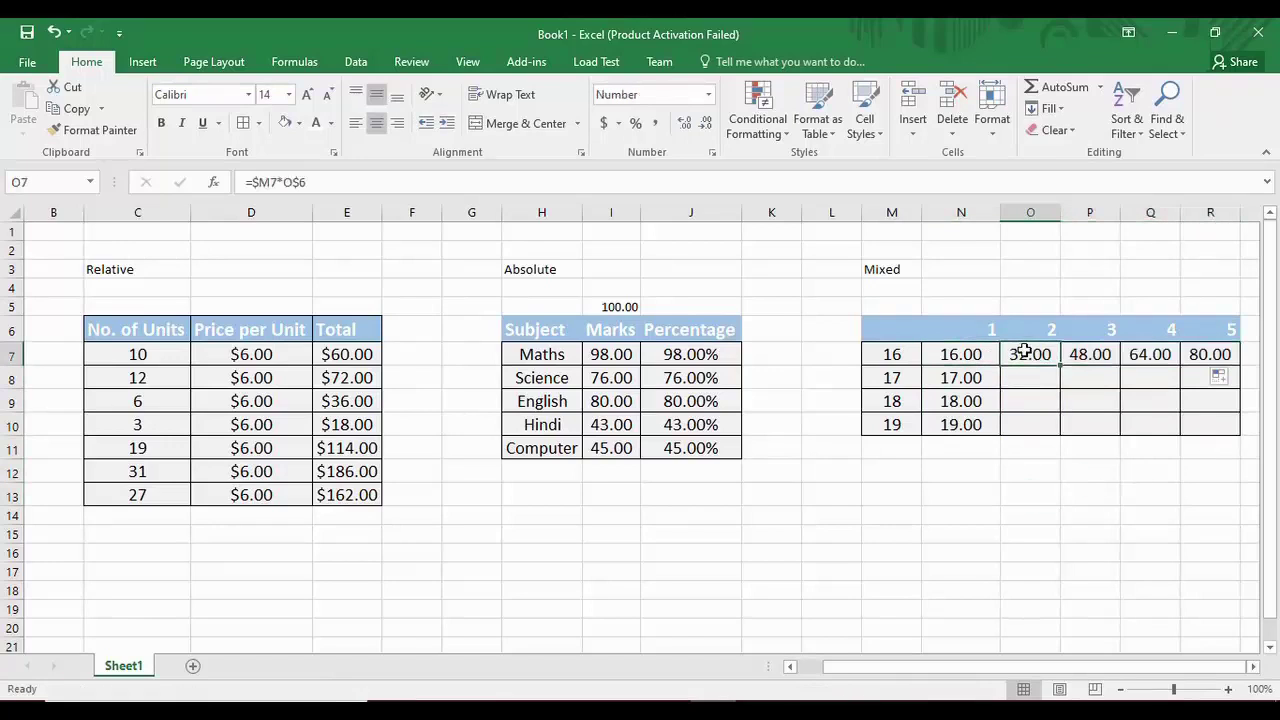
{"action": "left_click", "coordinate": [1100, 353]}
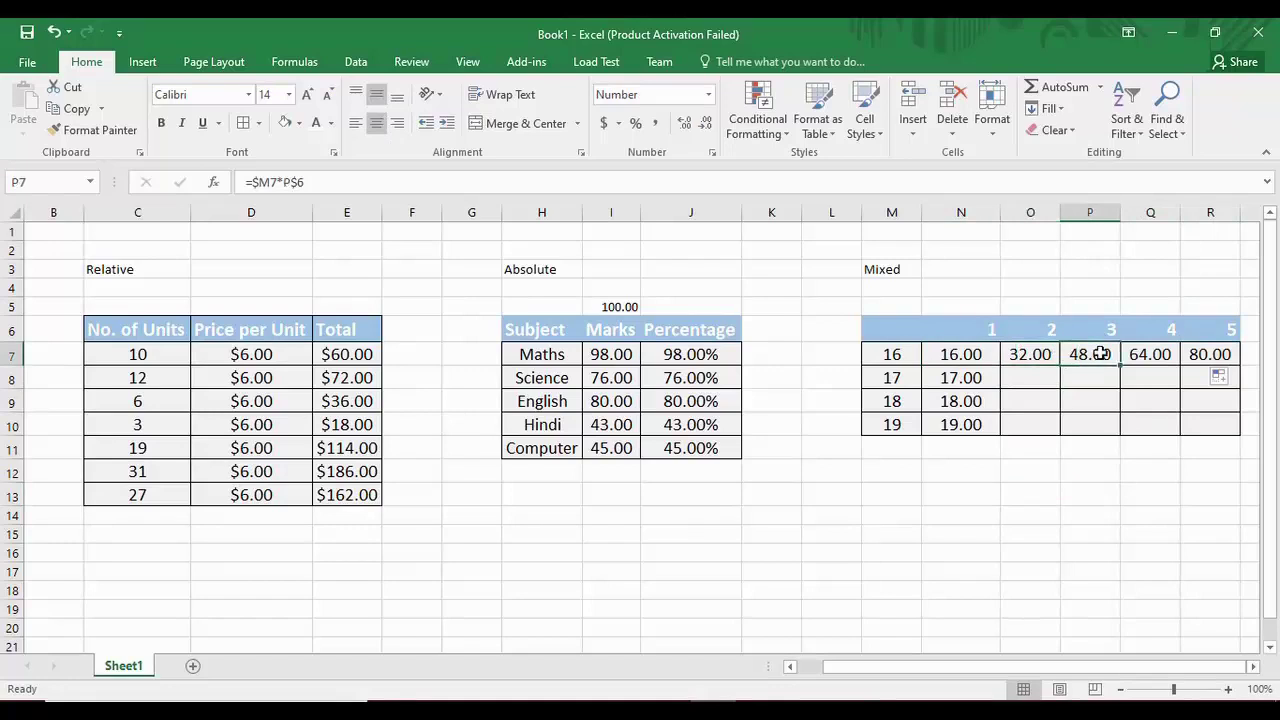
{"action": "left_click", "coordinate": [1158, 360]}
{"action": "left_click", "coordinate": [1220, 349]}
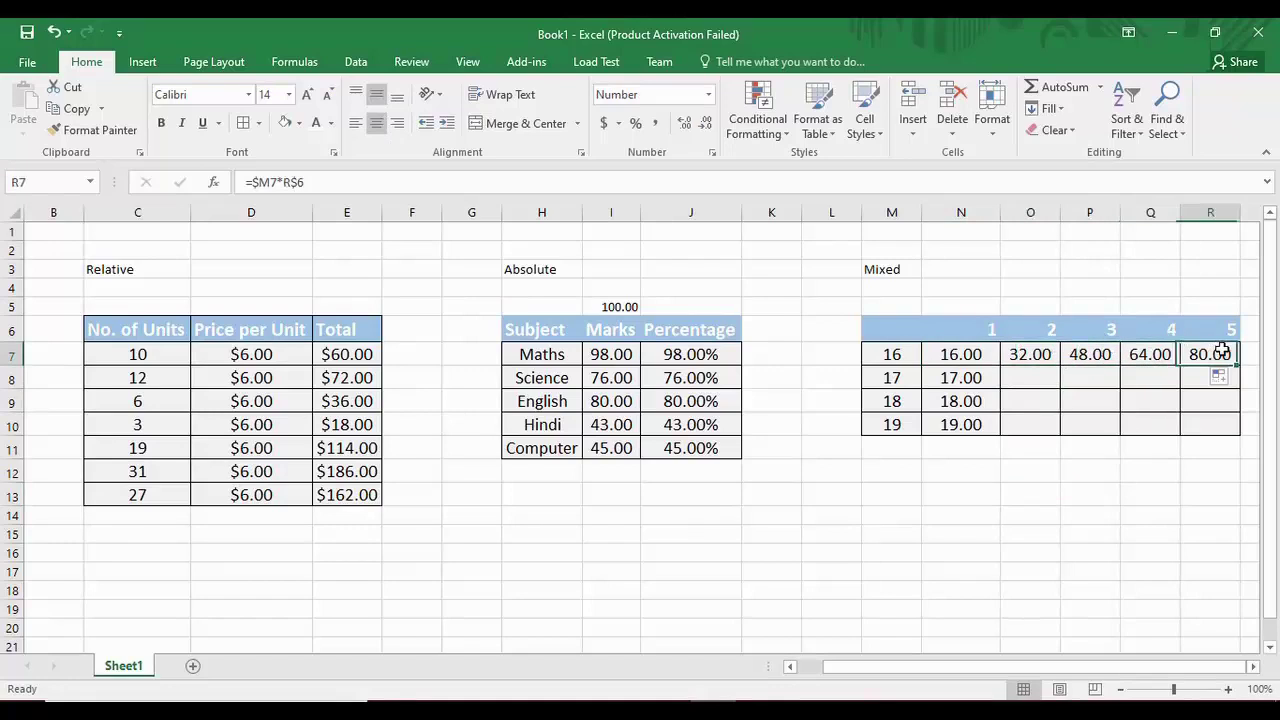
- Copy the formulas in N8, N9 and N10 across to column R to complete the table
{"action": "left_click", "coordinate": [968, 378]}
{"action": "left_click_drag", "start_coordinate": [1001, 389], "coordinate": [1222, 399]}
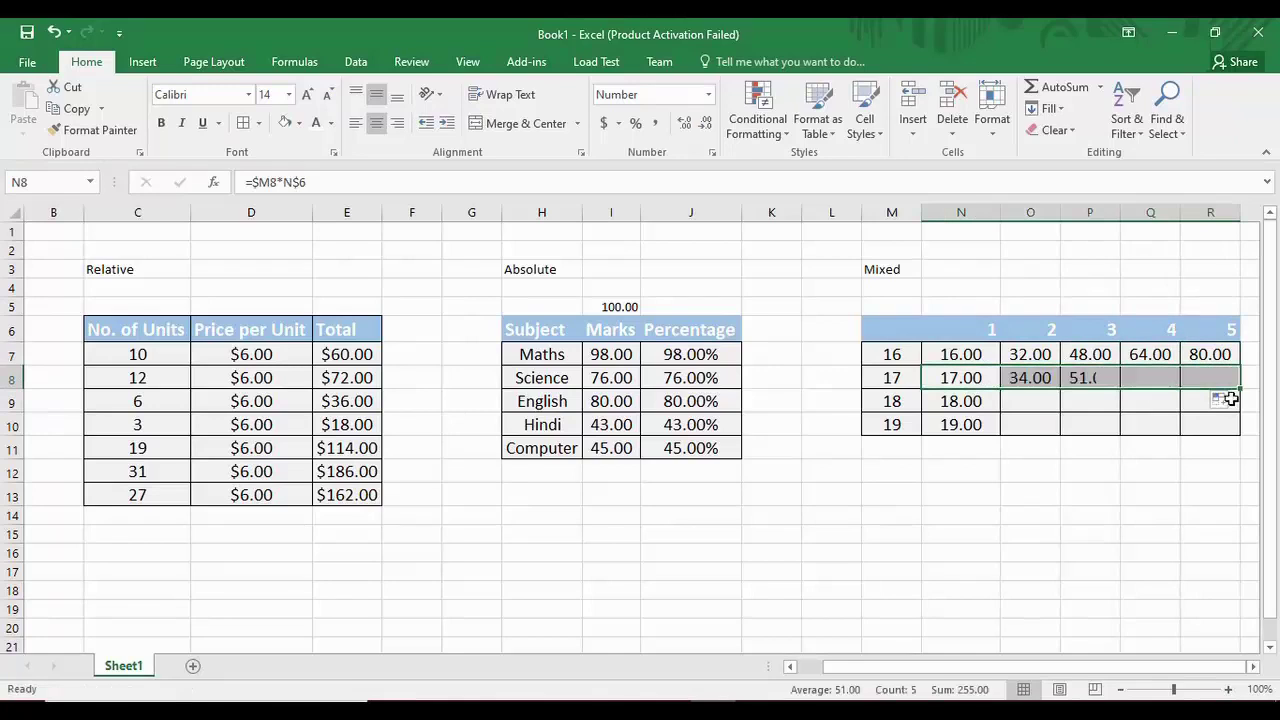
{"action": "left_click", "coordinate": [1018, 401]}
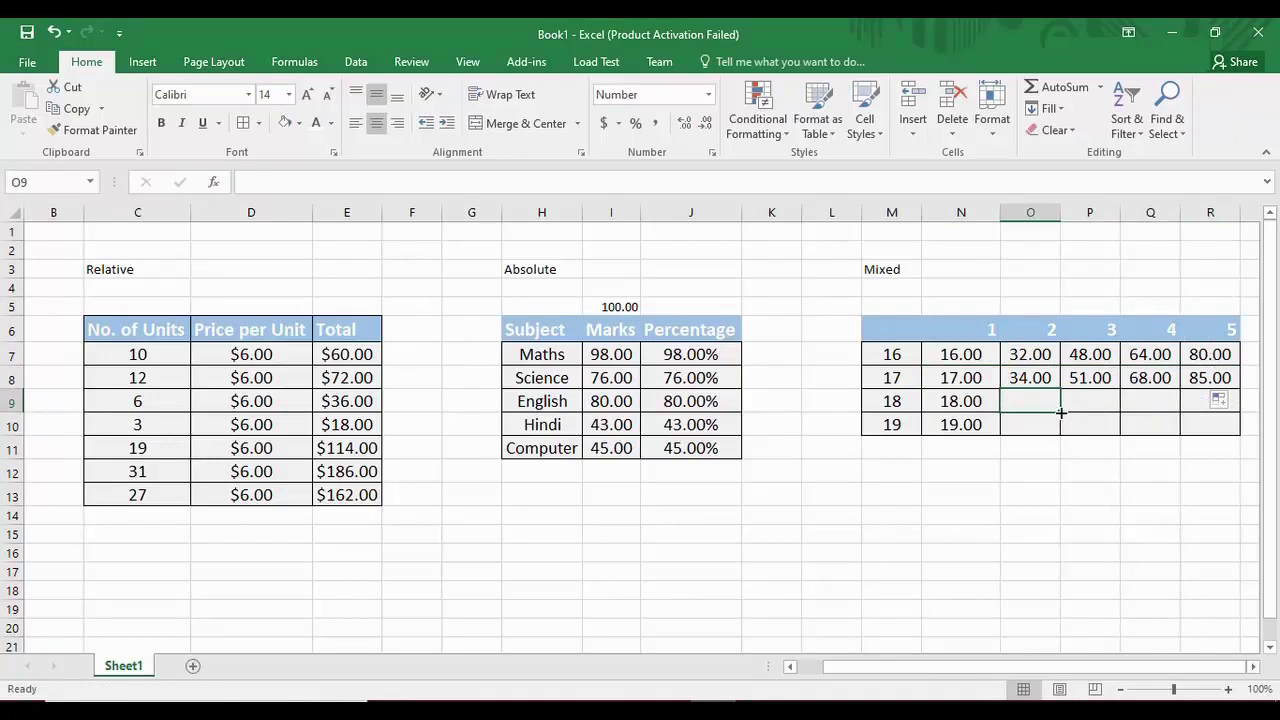
{"action": "left_click_drag", "start_coordinate": [1061, 411], "coordinate": [1247, 411]}
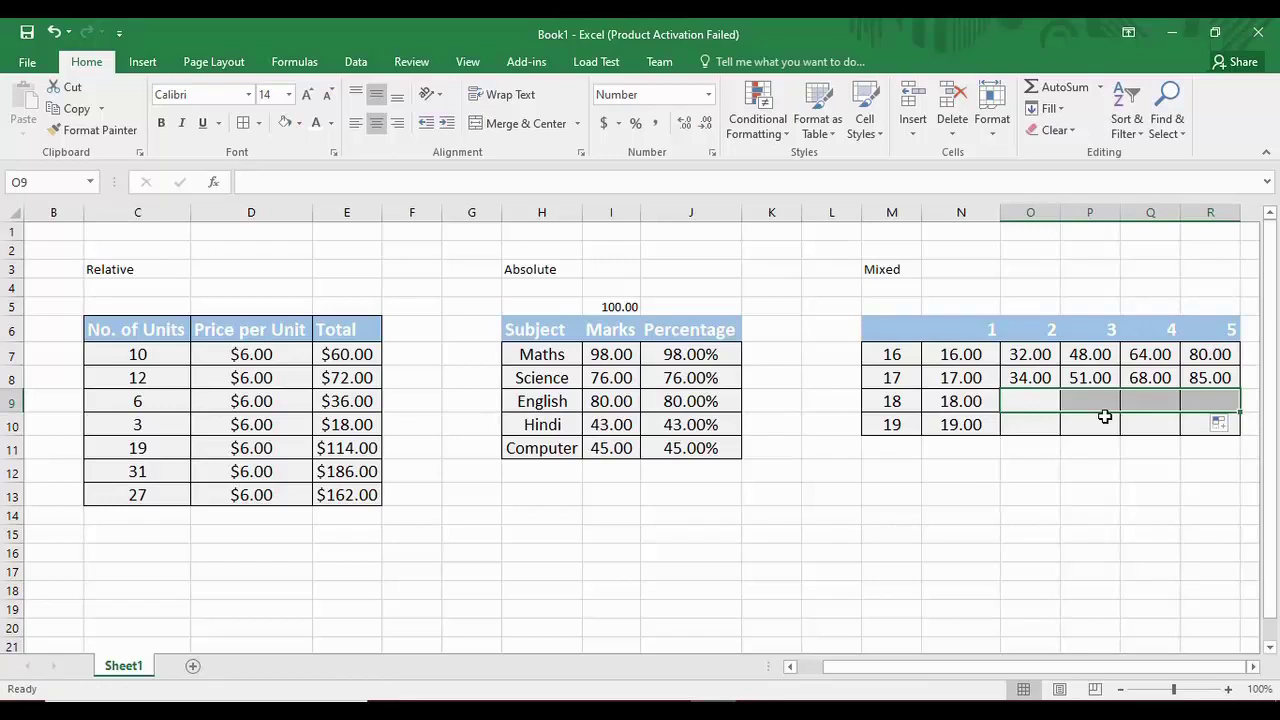
{"action": "left_click", "coordinate": [996, 405]}
{"action": "left_click_drag", "start_coordinate": [1001, 413], "coordinate": [1214, 417]}
{"action": "left_click", "coordinate": [1030, 430]}
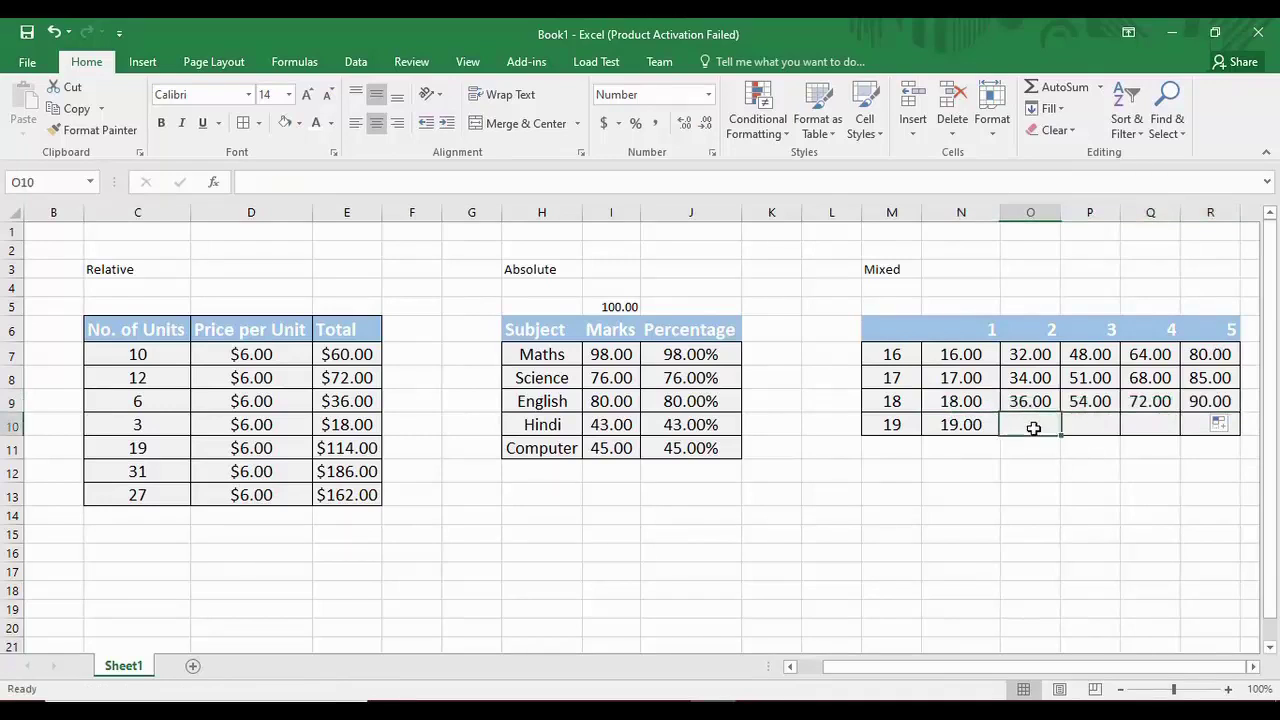
{"action": "left_click", "coordinate": [975, 425]}
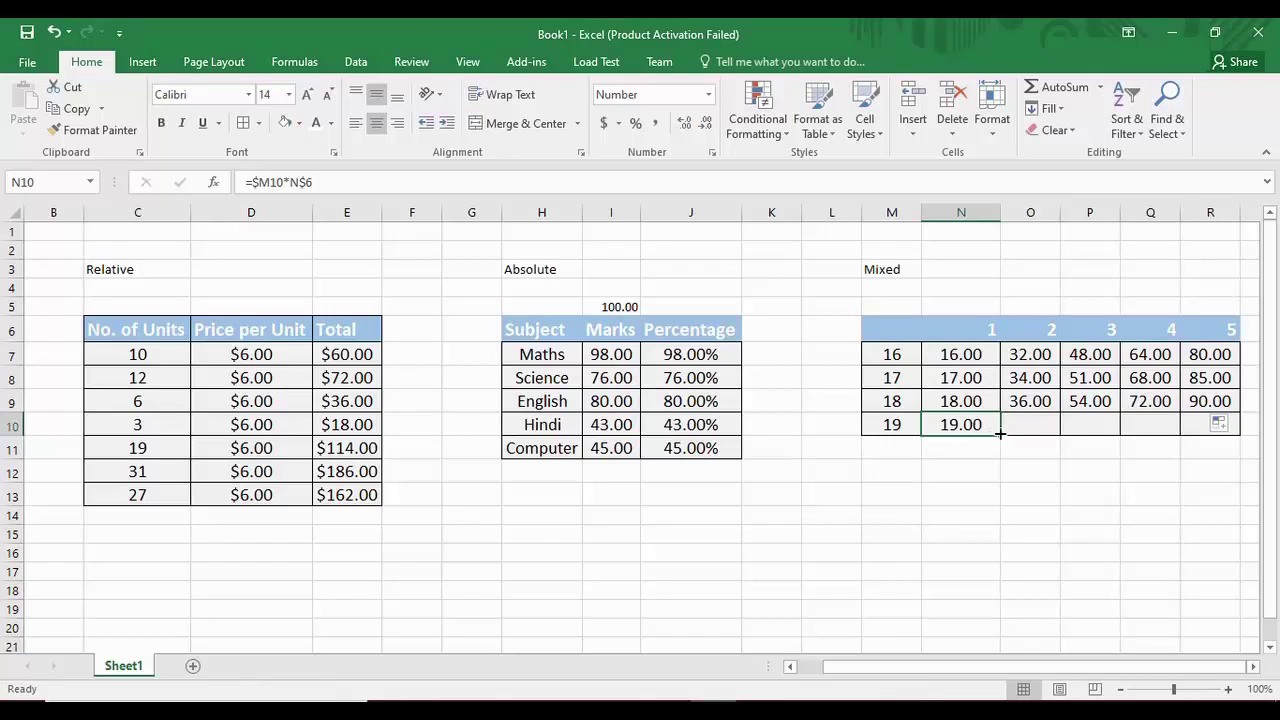
{"action": "left_click_drag", "start_coordinate": [1000, 435], "coordinate": [1230, 440]}
{"action": "left_click", "coordinate": [1177, 470]}
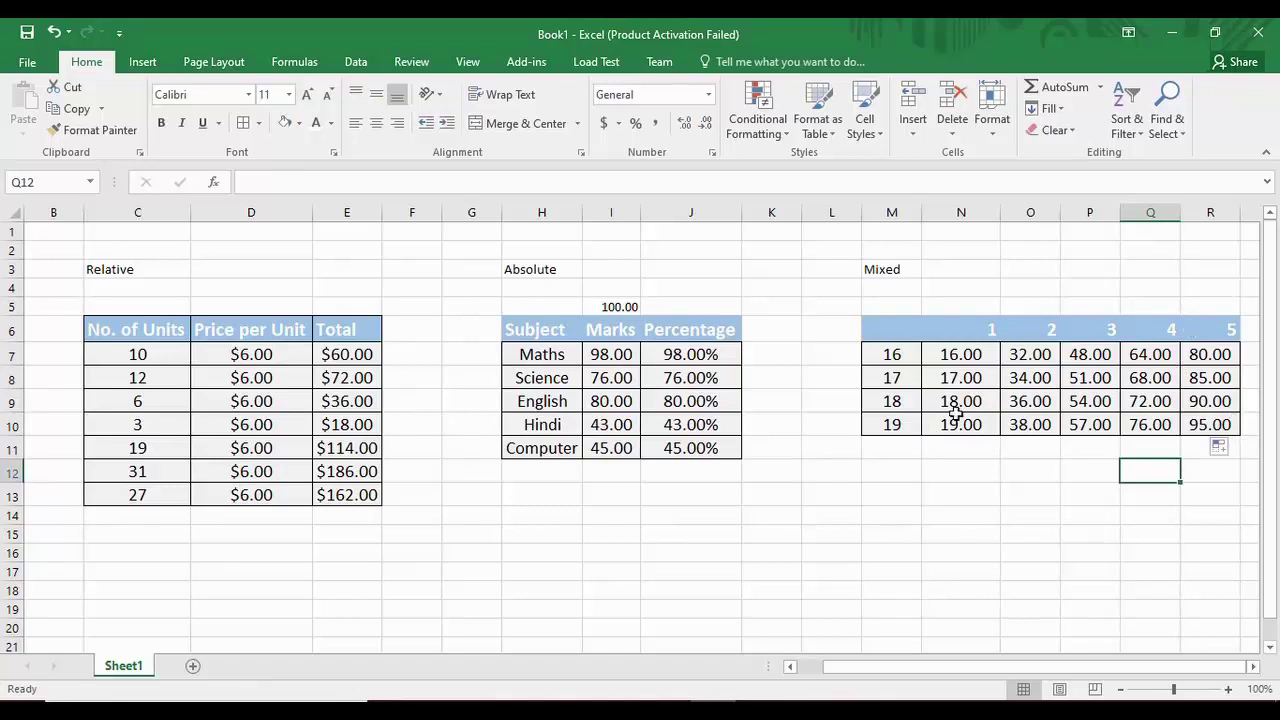
- Reopen N7's formula for editing and insert a reference to M10
{"action": "left_click", "coordinate": [957, 358]}
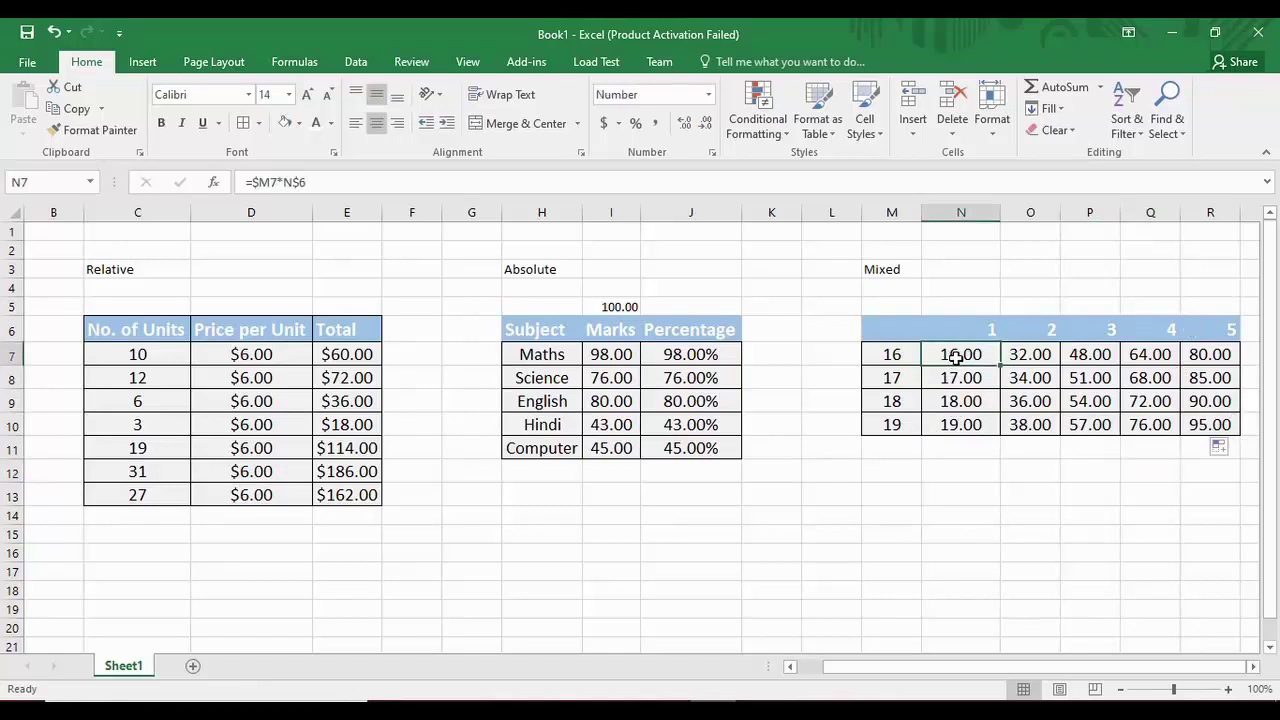
{"action": "left_click", "coordinate": [285, 184]}
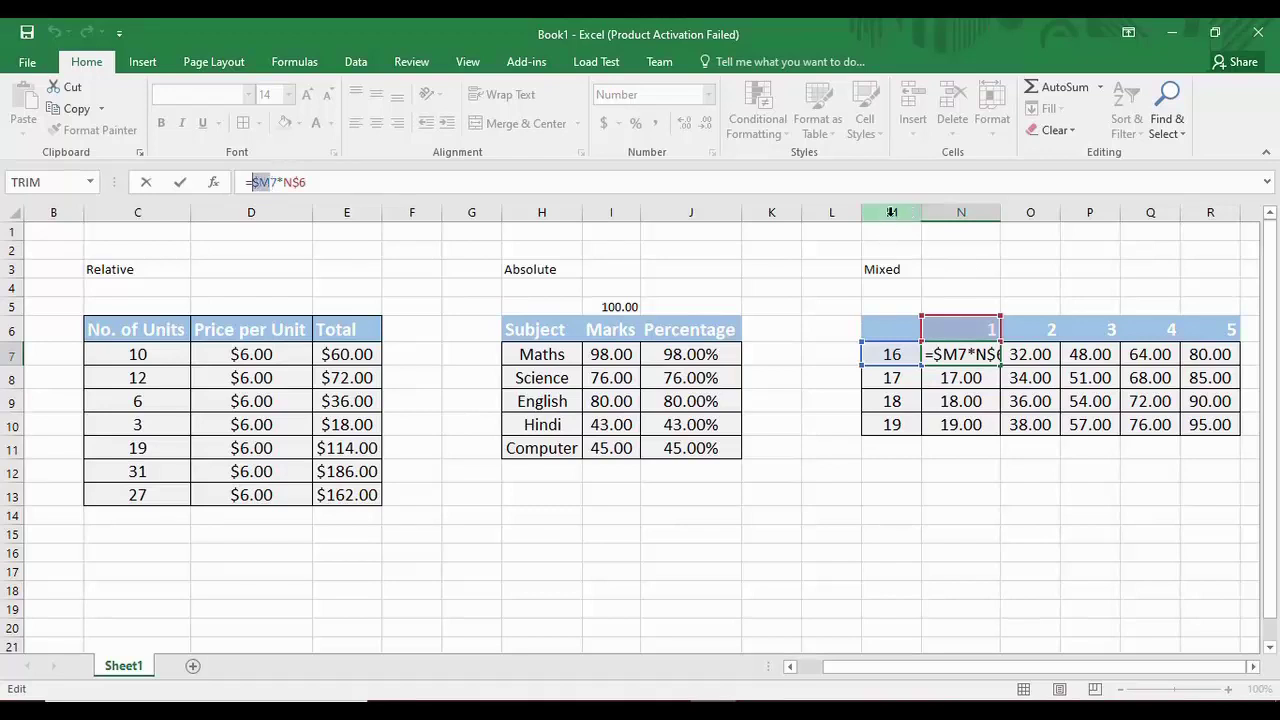
{"action": "left_click", "coordinate": [910, 385]}
{"action": "left_click", "coordinate": [900, 401]}
{"action": "left_click", "coordinate": [900, 424]}
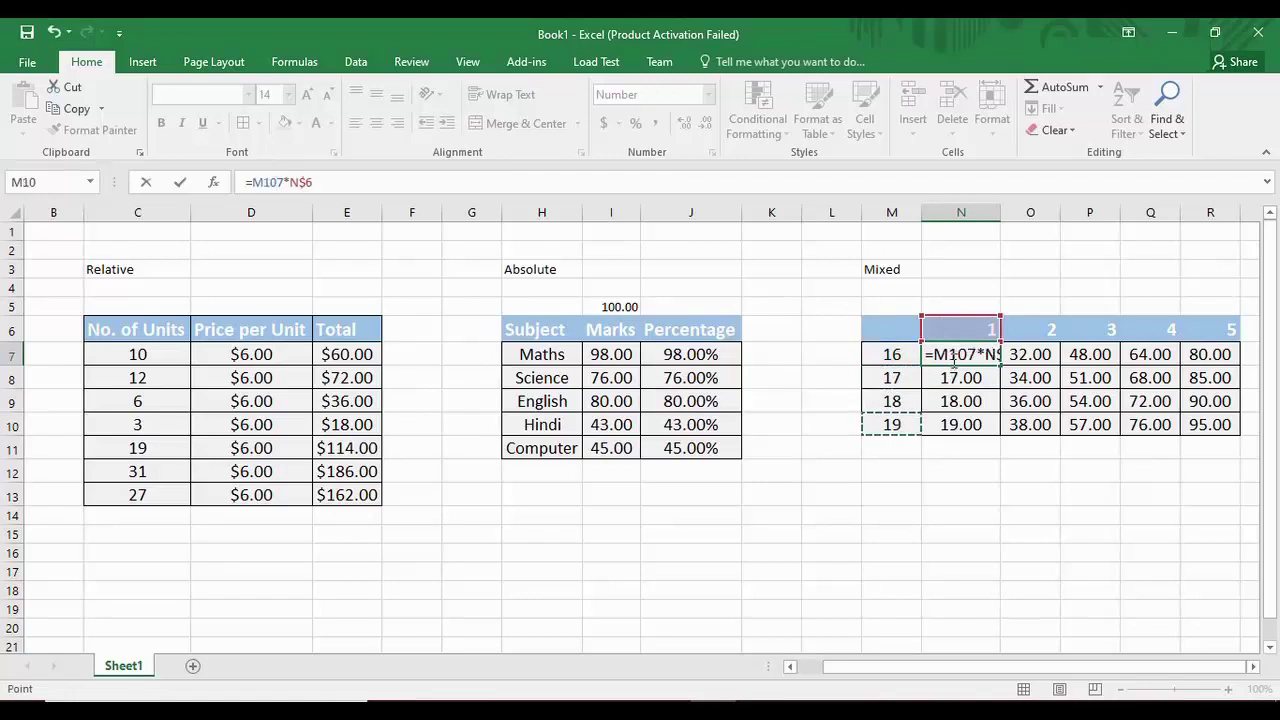
{"action": "left_click", "coordinate": [955, 362]}
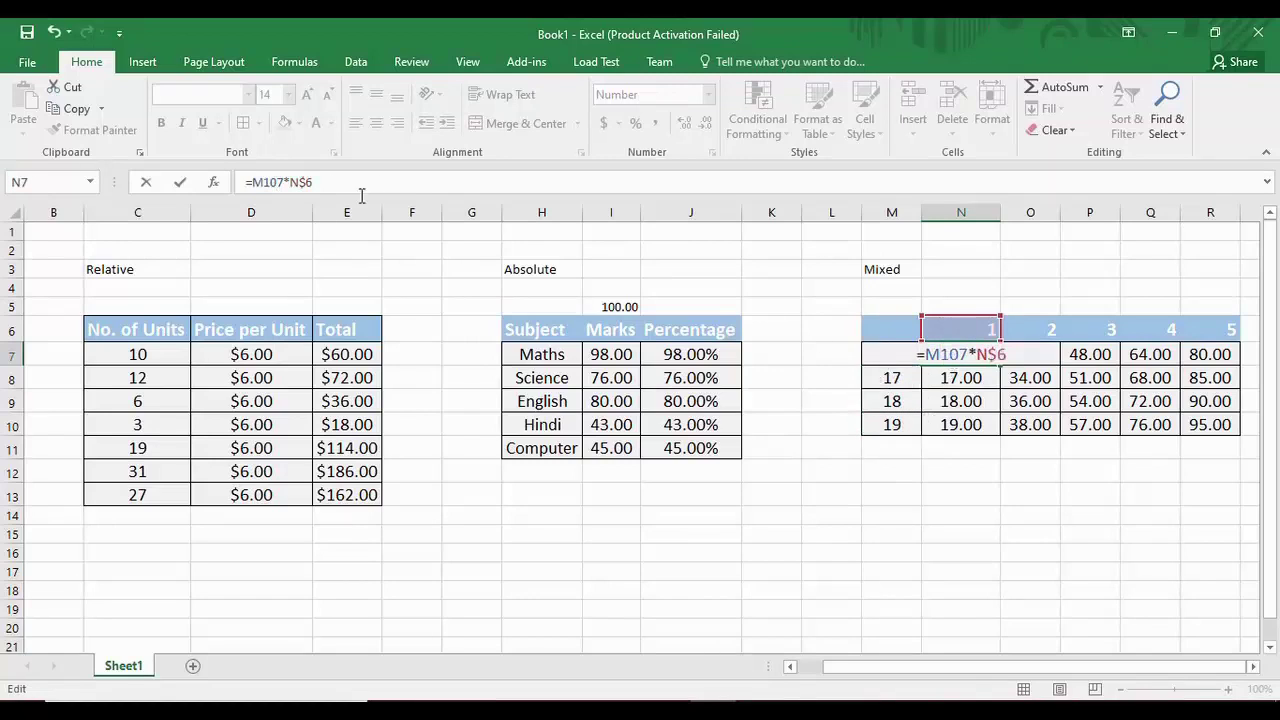
- Replace the N column reference with 6:6 in the formula bar, leaving =M107*6:6$6
{"action": "left_click", "coordinate": [305, 182]}
{"action": "key", "text": "BackSpace"}
{"action": "type", "text": "6:6"}
{"action": "left_click", "coordinate": [379, 182]}
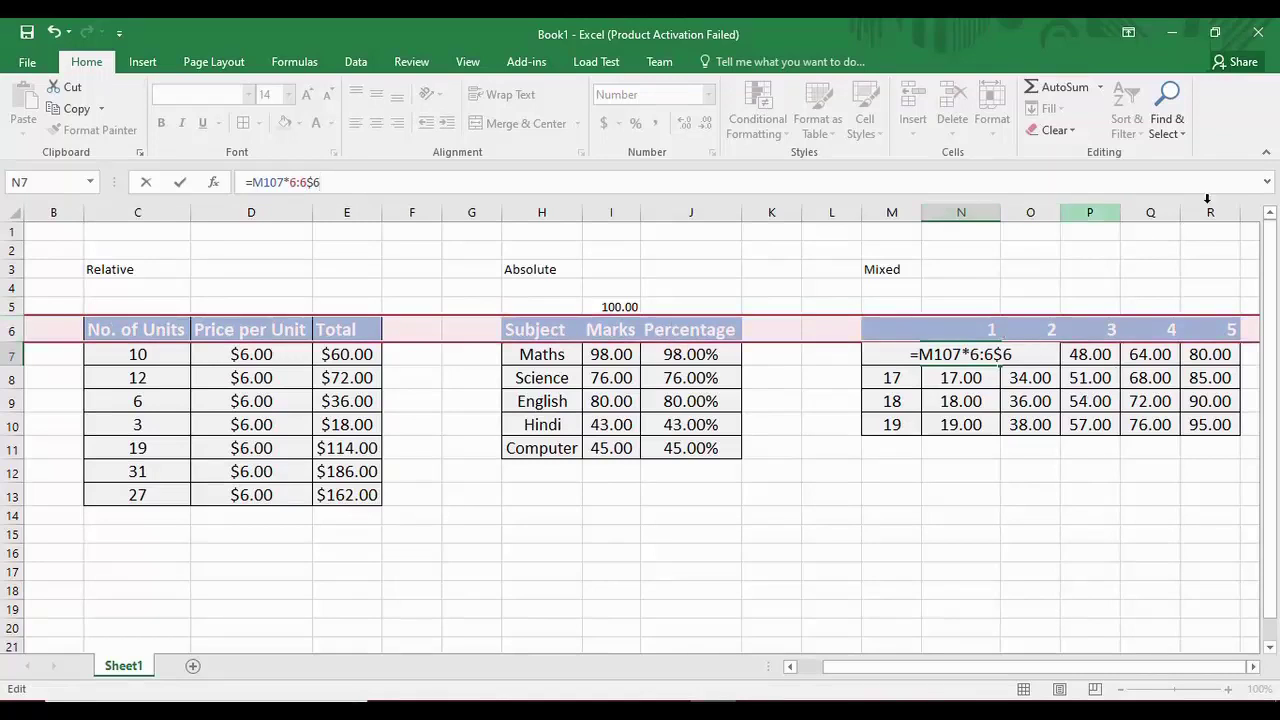
{"action": "key", "text": "shift+Left"}
{"action": "key", "text": "shift+Left"}
{"action": "key", "text": "shift+Left"}
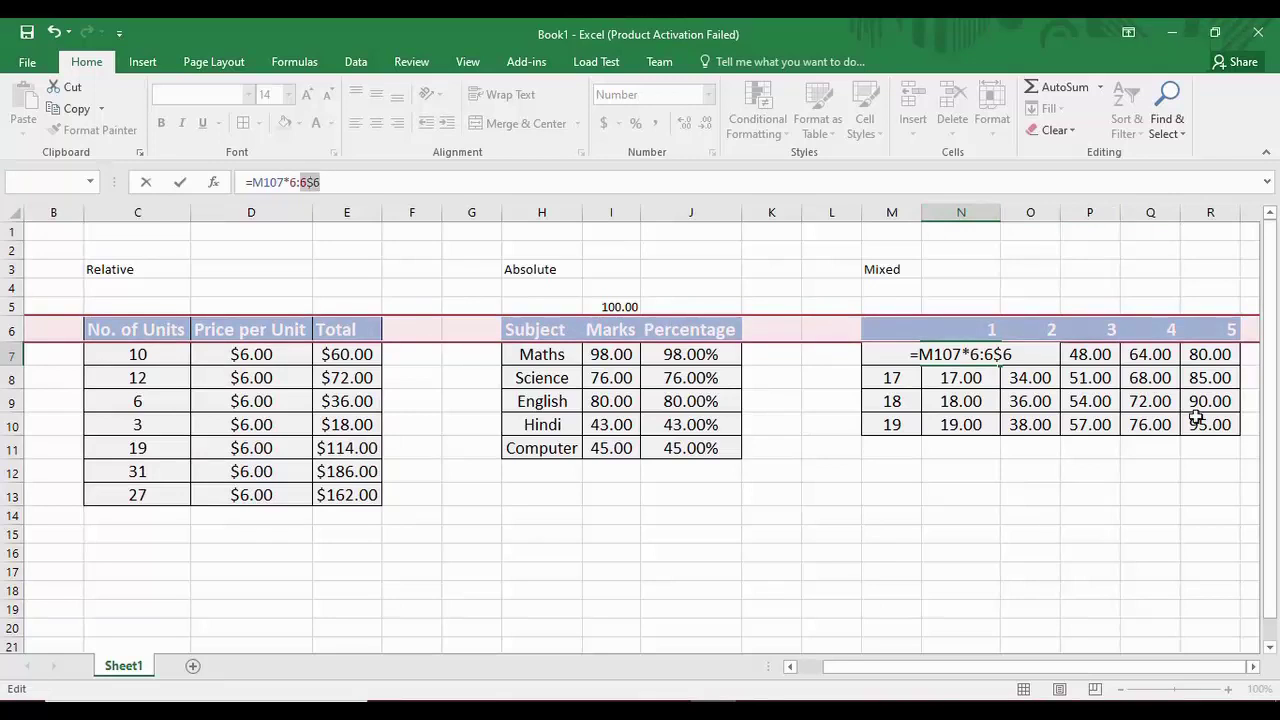